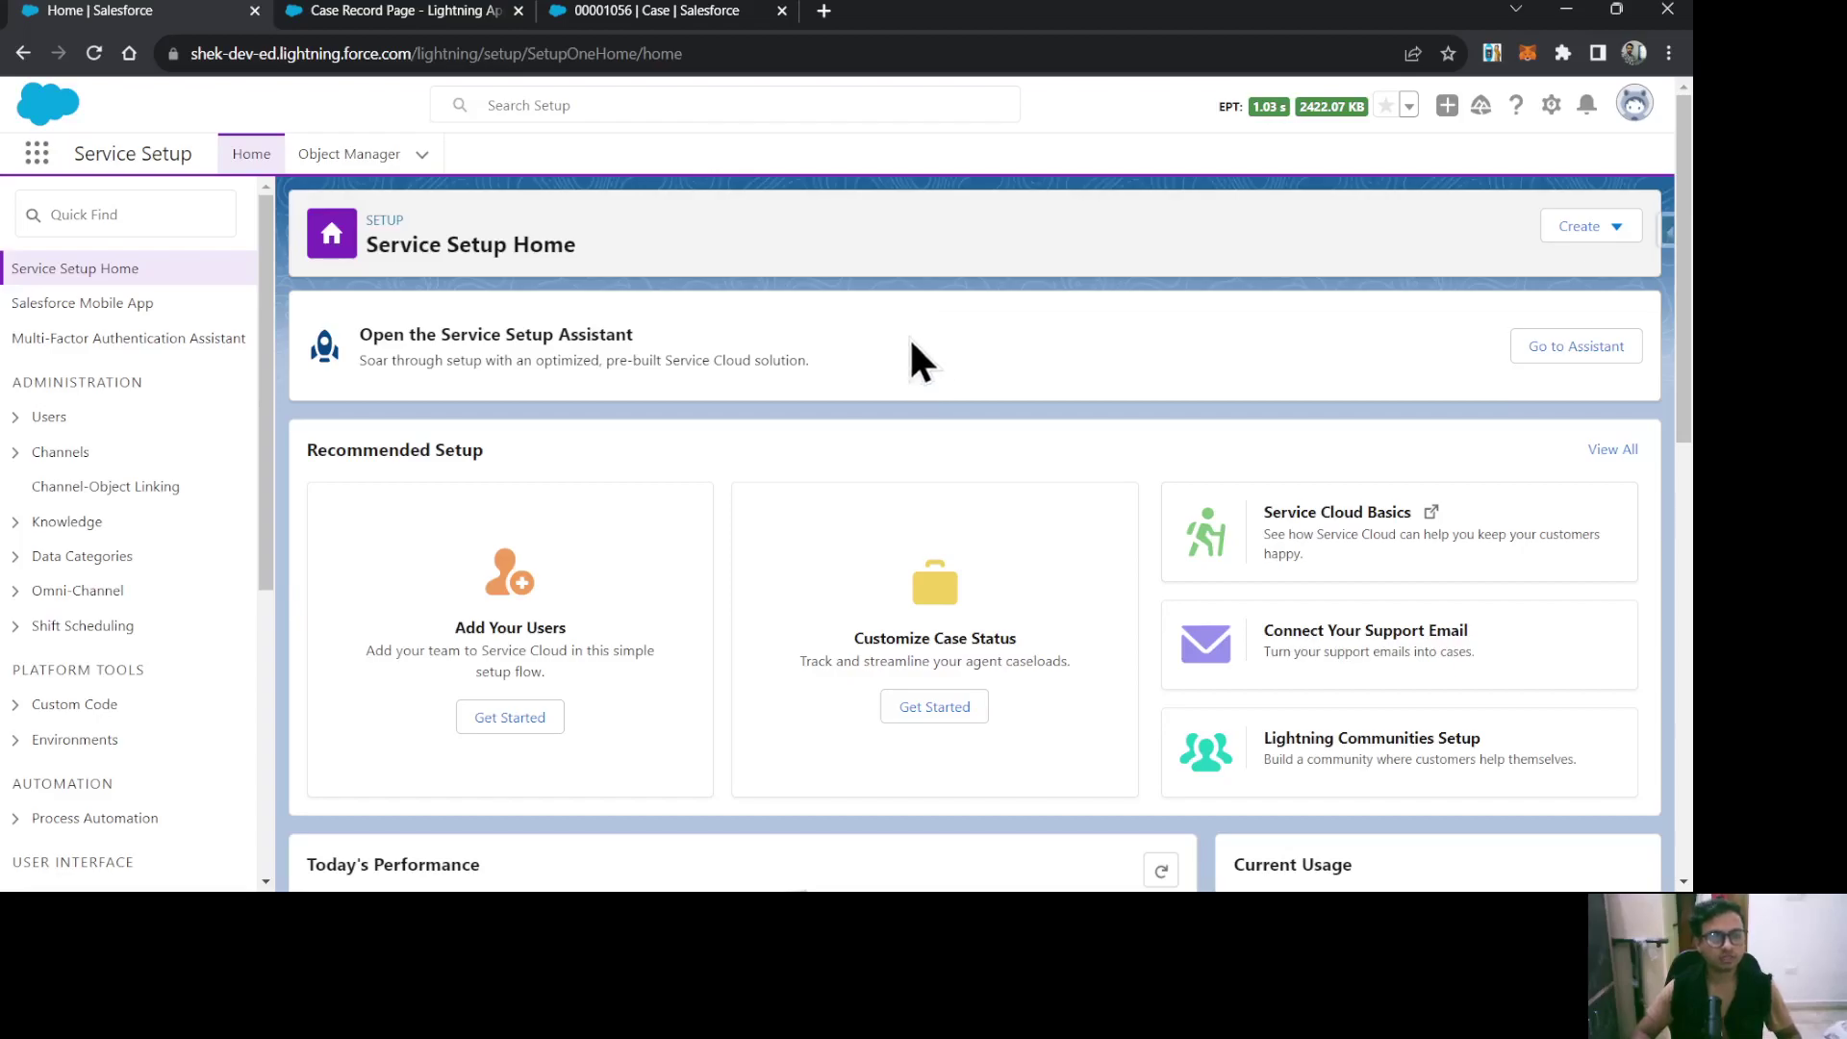
Find Actions & Recommendations via the Setup Quick Find 'action' and start a New Deployment.
{"action": "left_click", "coordinate": [89, 202]}
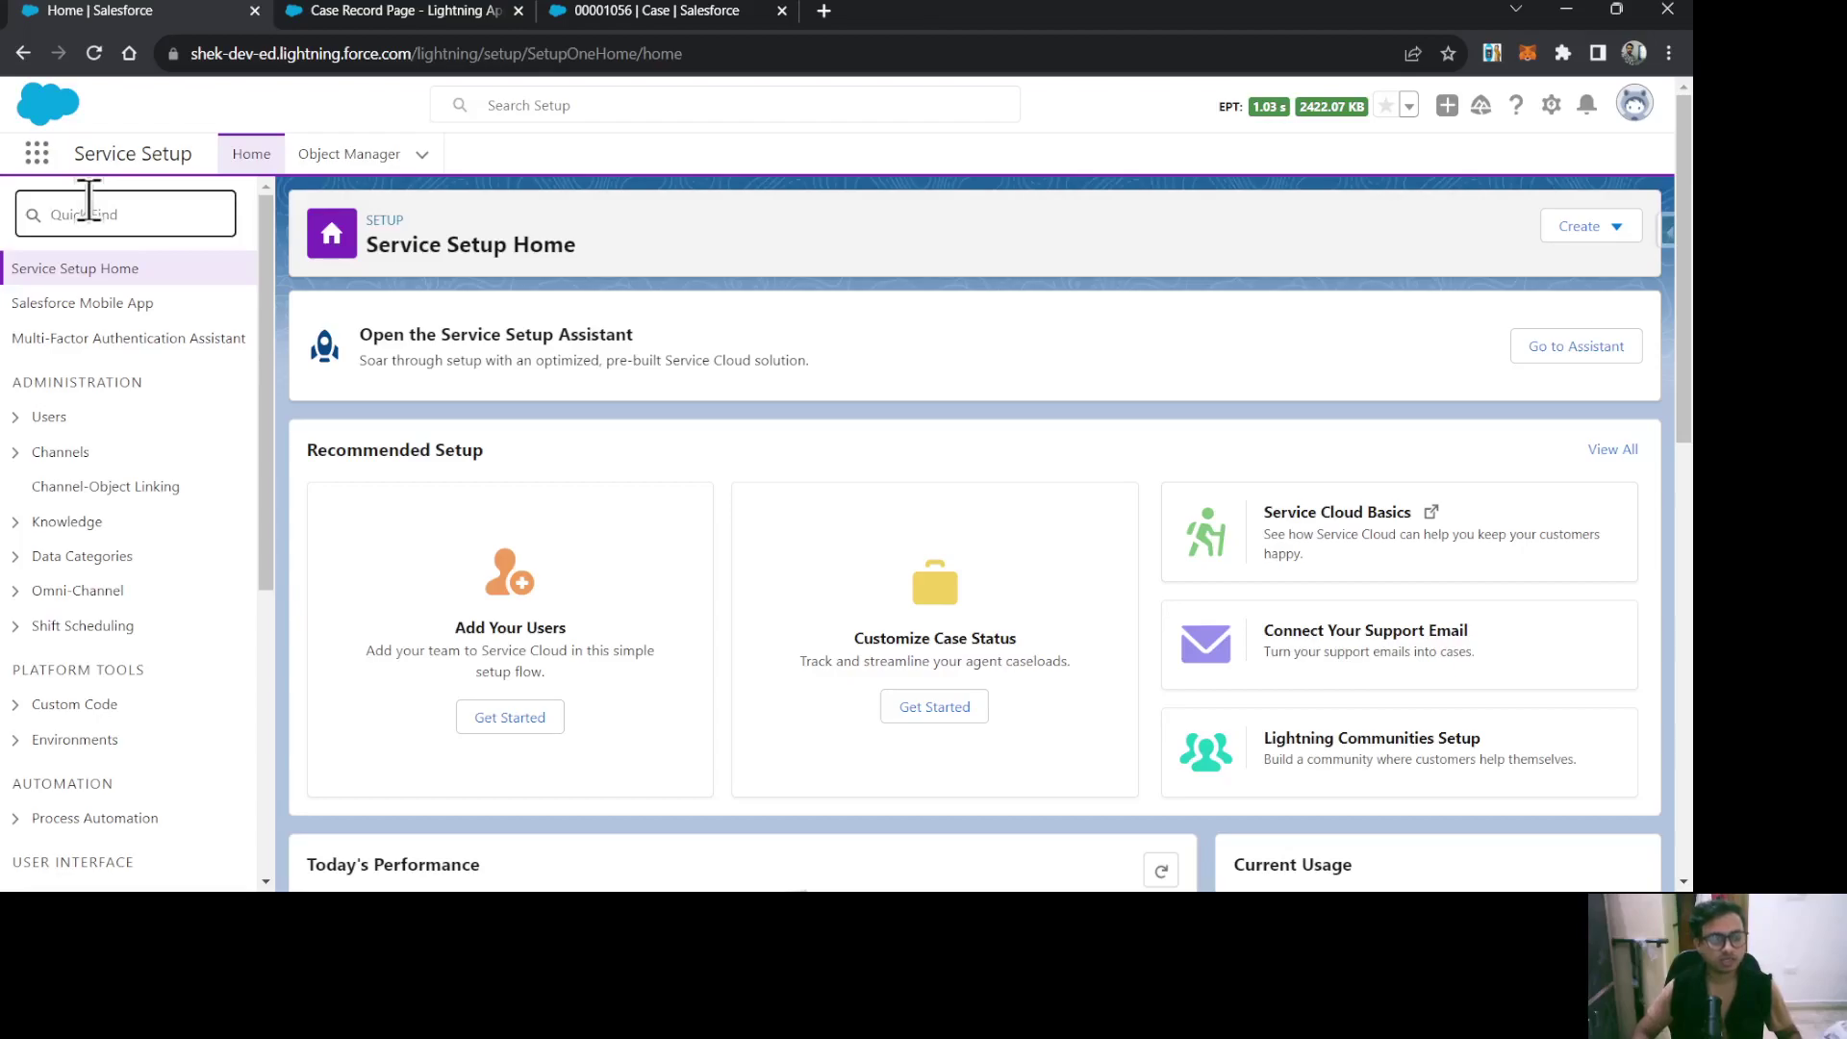
{"action": "type", "text": "acti"}
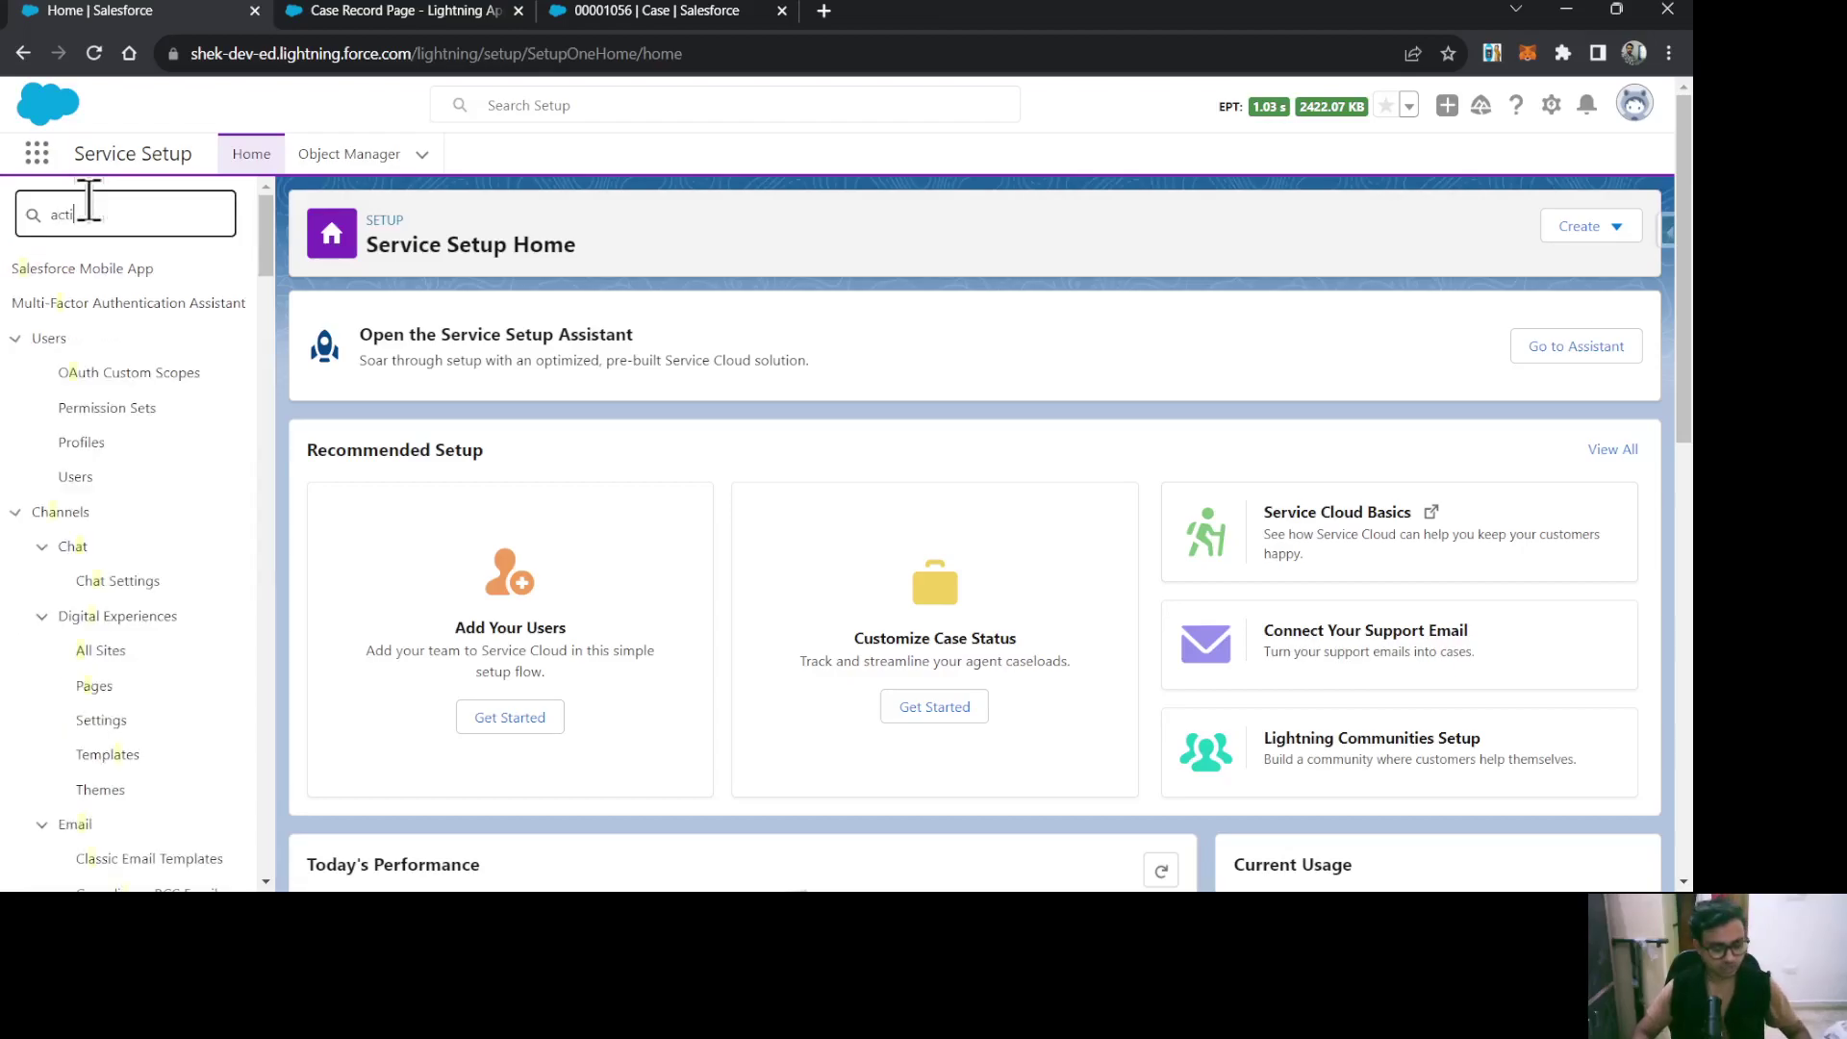
{"action": "type", "text": "on"}
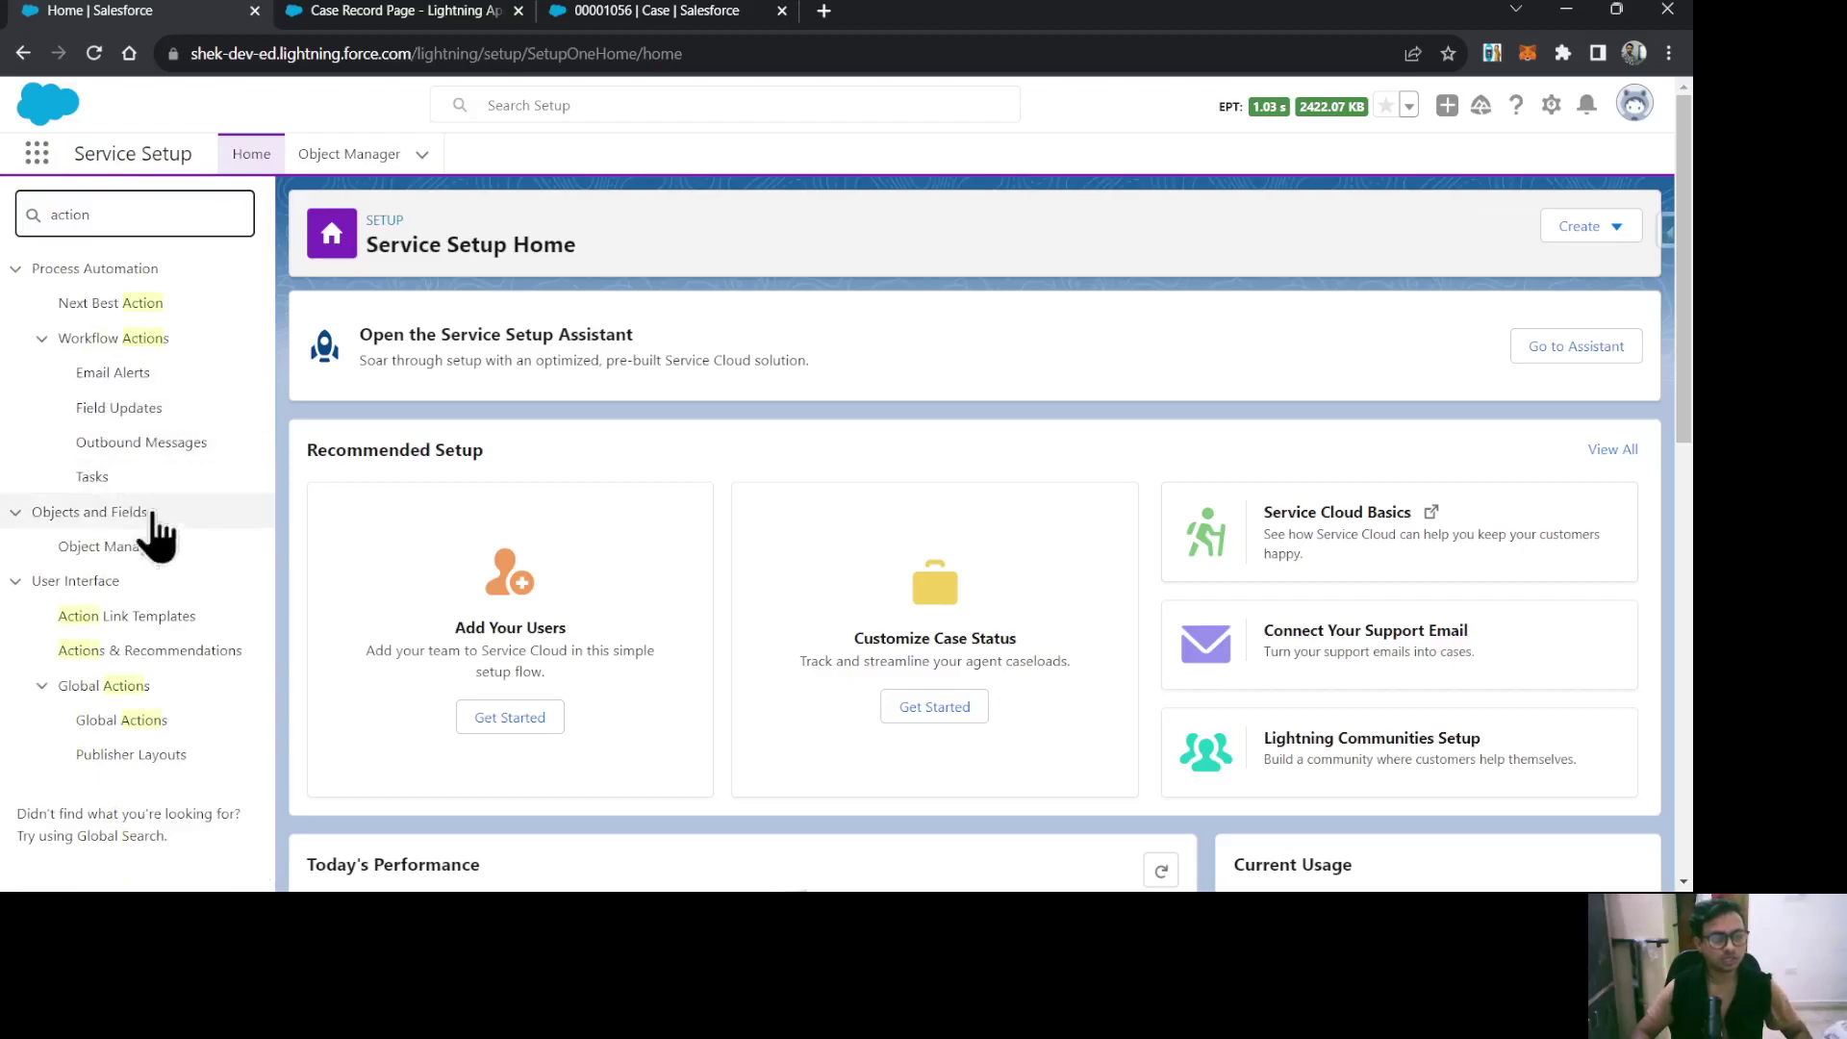
{"action": "left_click", "coordinate": [149, 651]}
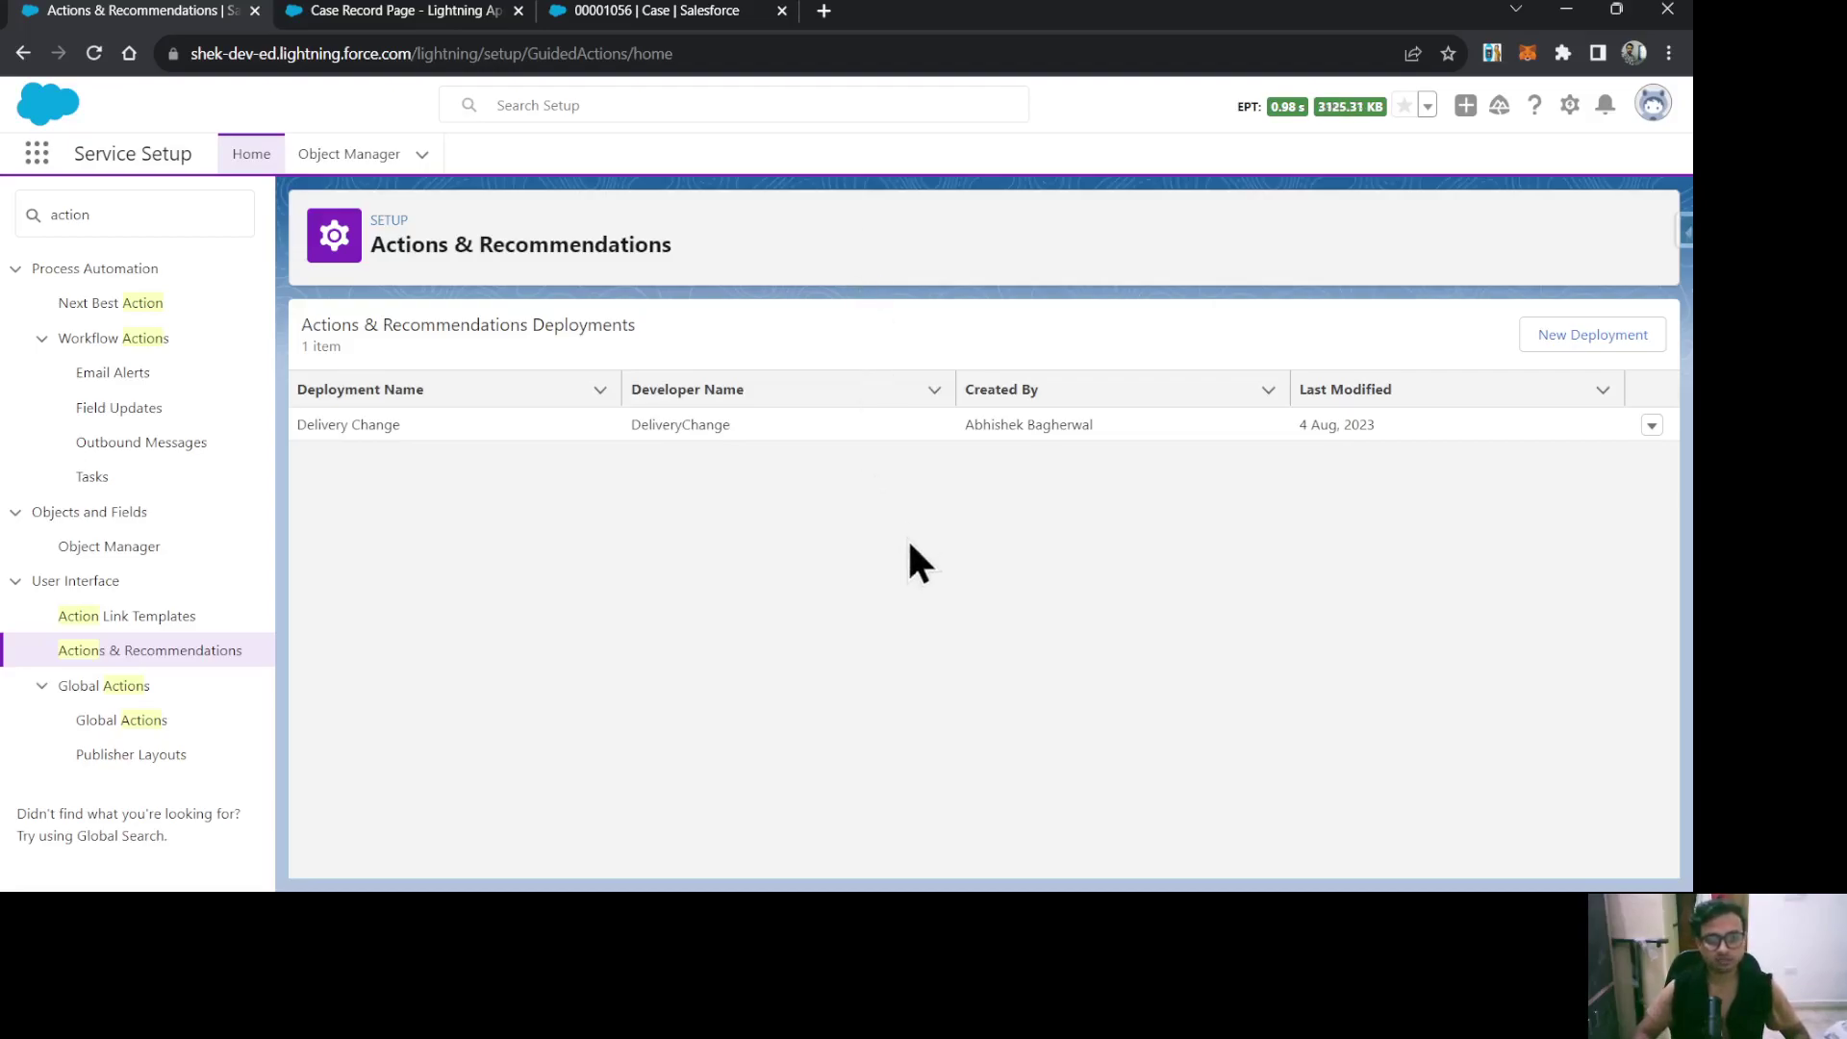
{"action": "left_click", "coordinate": [1581, 337]}
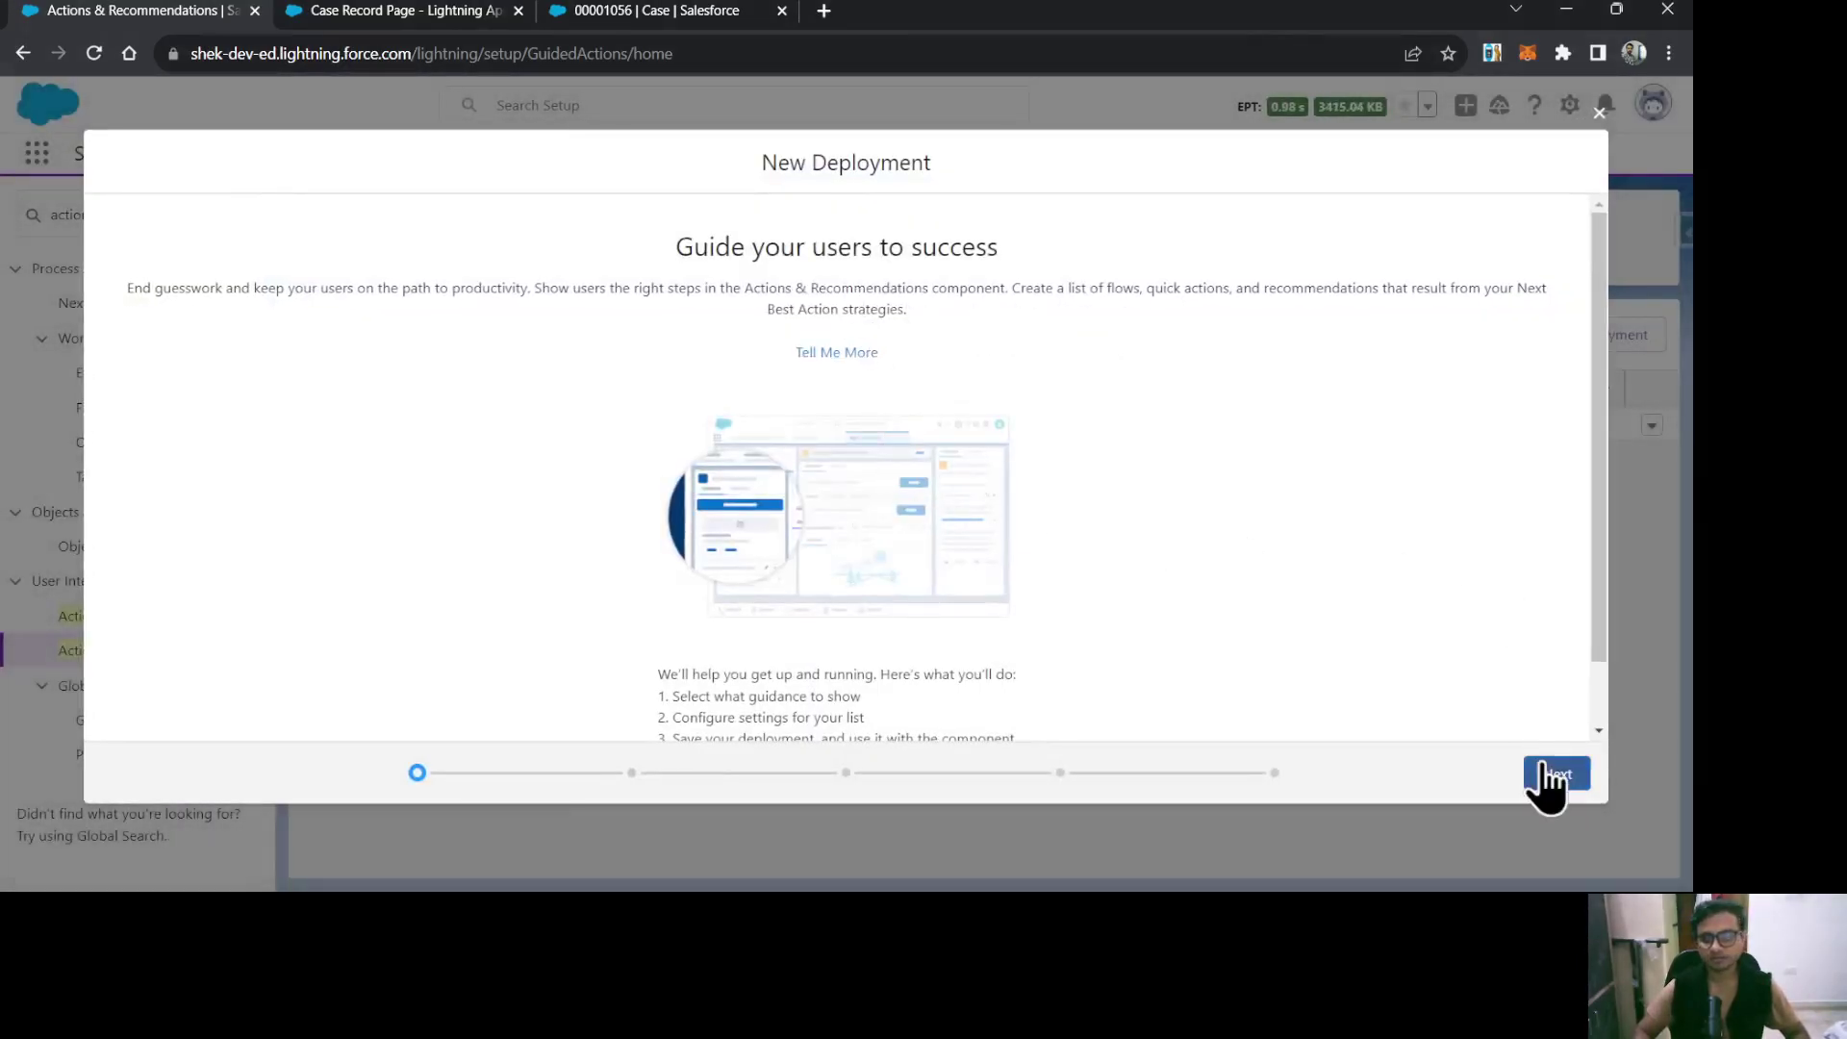
Label the deployment 'FCR Steps' (API name FCRSteps), keeping flows and quick actions, and continue.
{"action": "left_click", "coordinate": [1543, 779]}
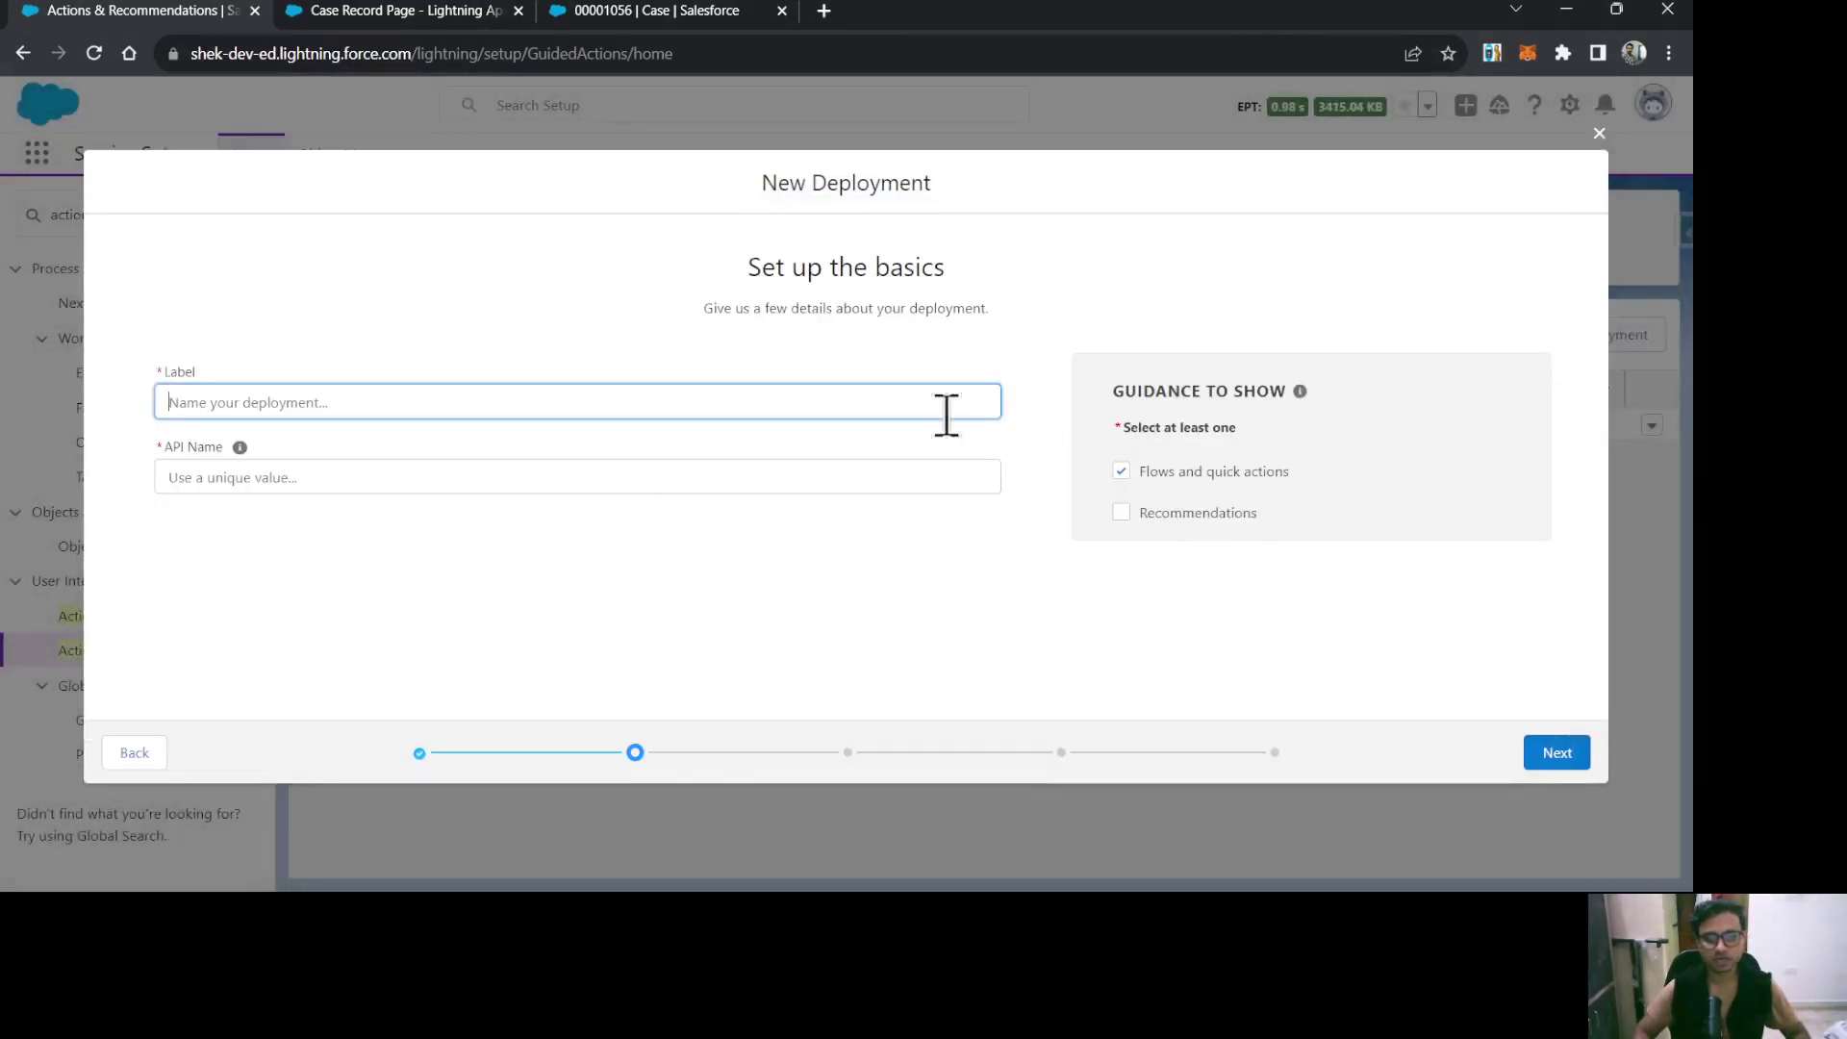
{"action": "left_click", "coordinate": [593, 404]}
{"action": "left_click", "coordinate": [356, 461]}
{"action": "left_click", "coordinate": [547, 344]}
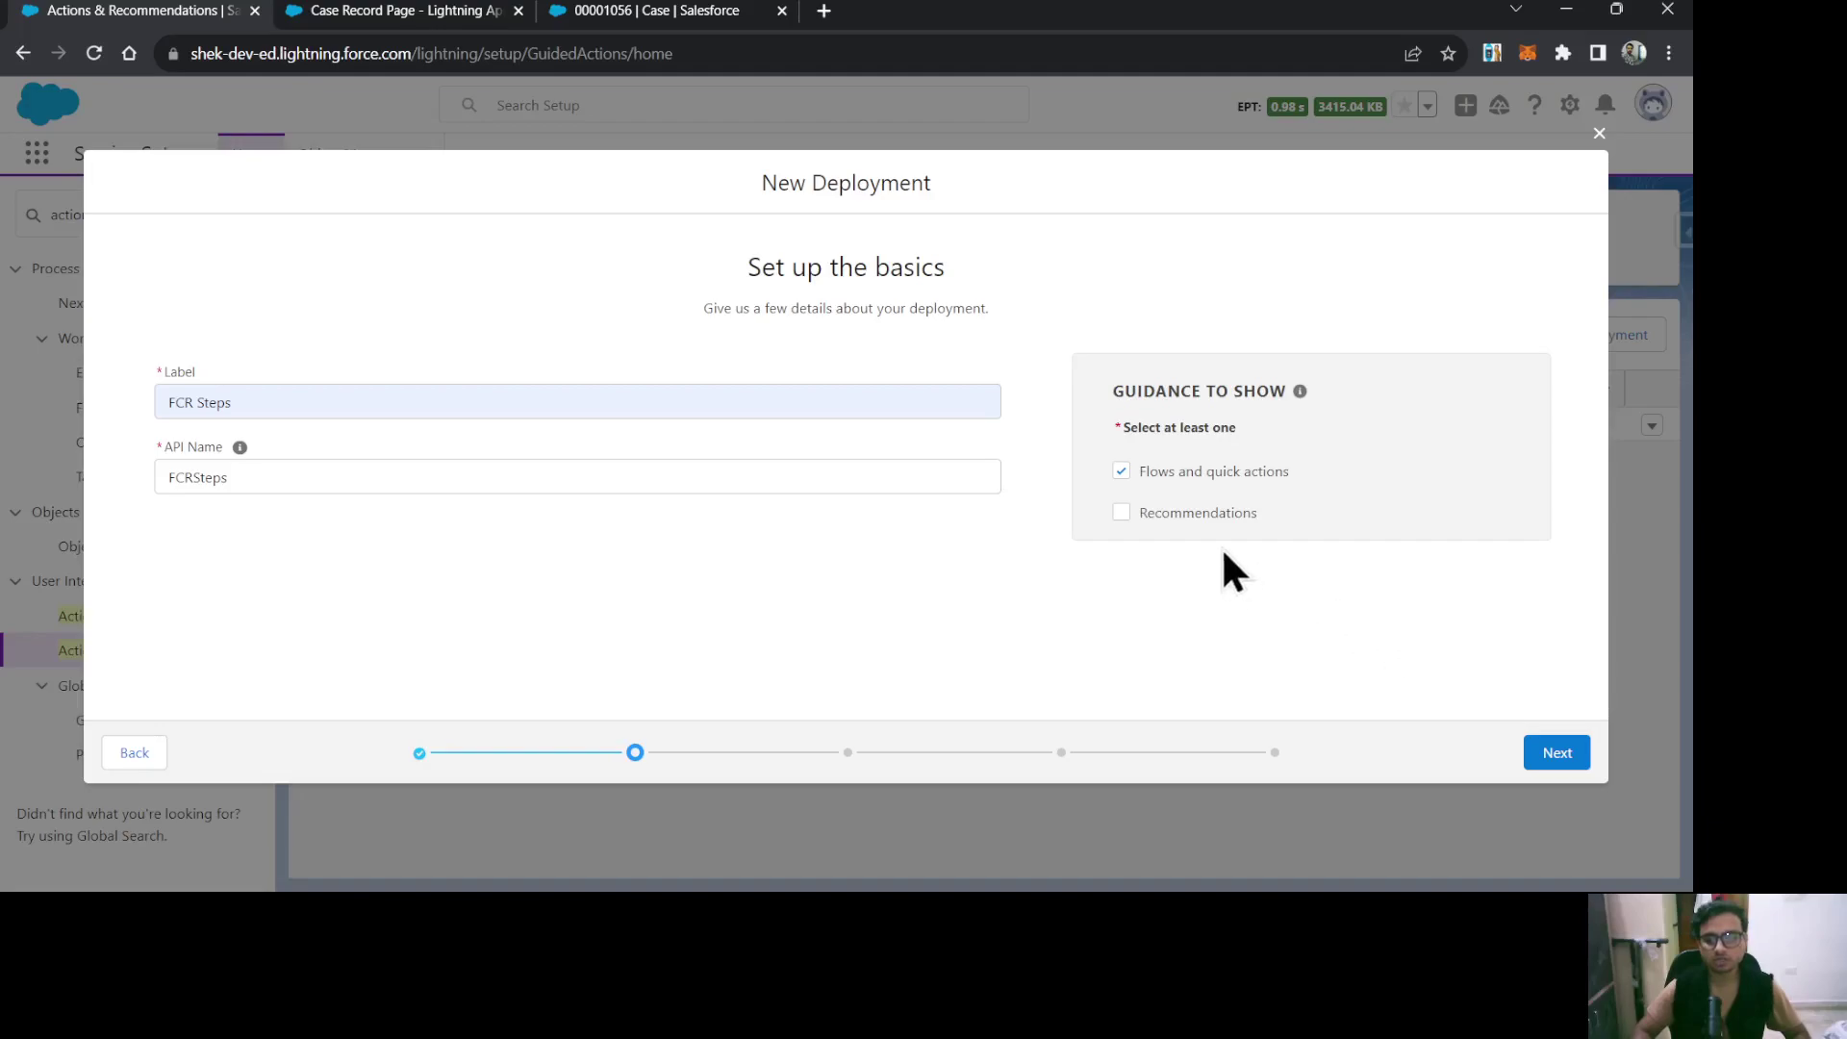
{"action": "left_click", "coordinate": [1566, 760]}
Filter objects for 'case', move Case into Selected Objects, and advance to channel defaults.
{"action": "left_click", "coordinate": [664, 330]}
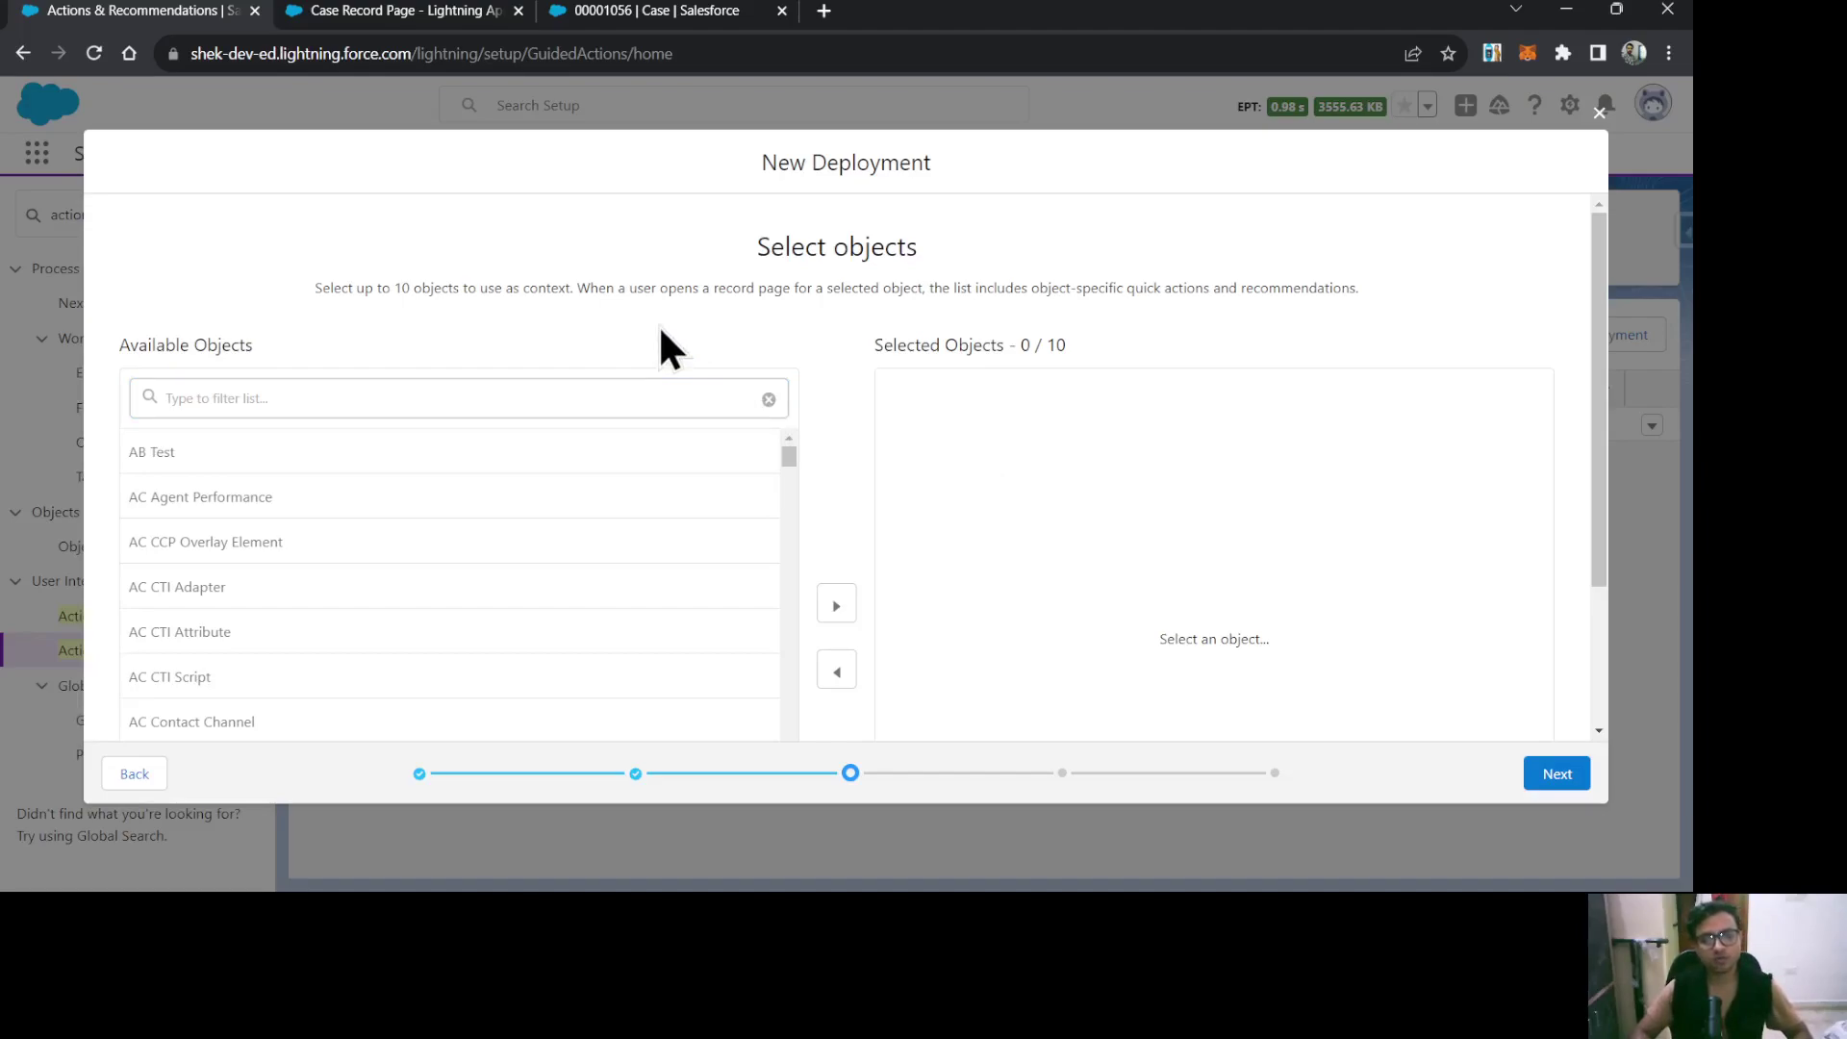
{"action": "left_click", "coordinate": [556, 387]}
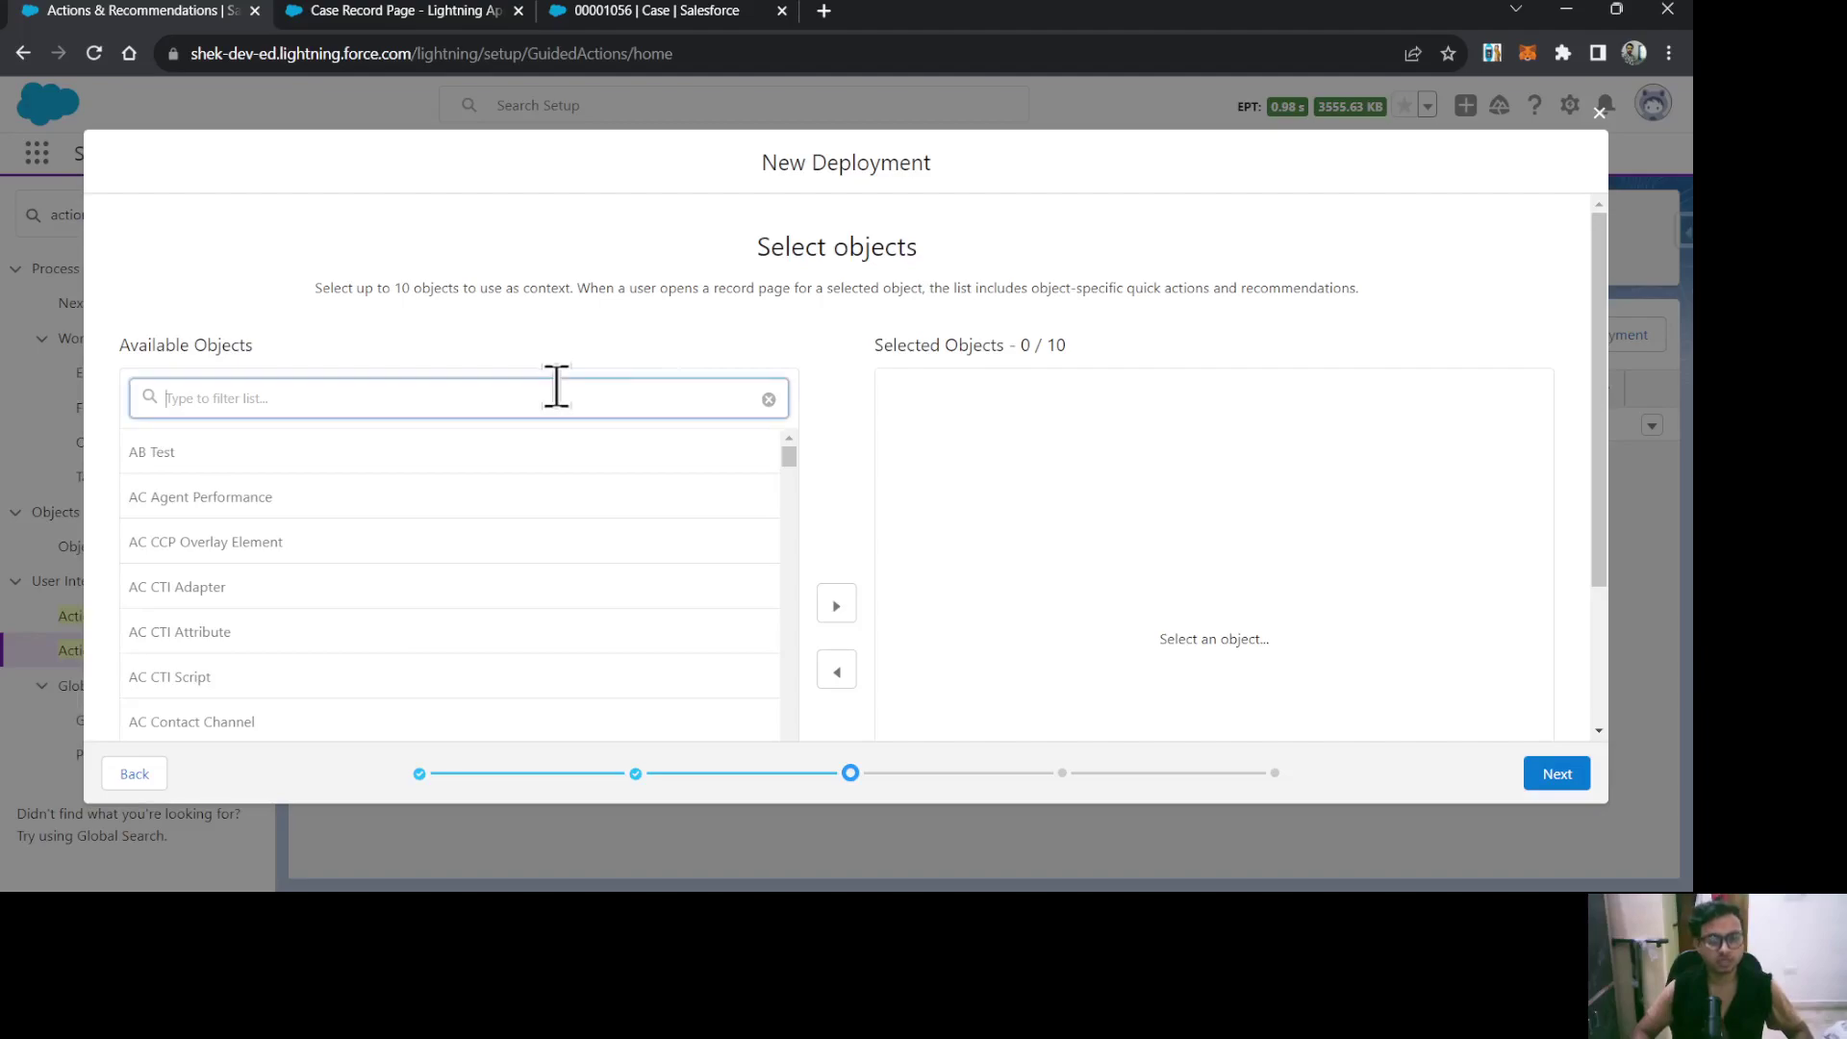
{"action": "type", "text": "case"}
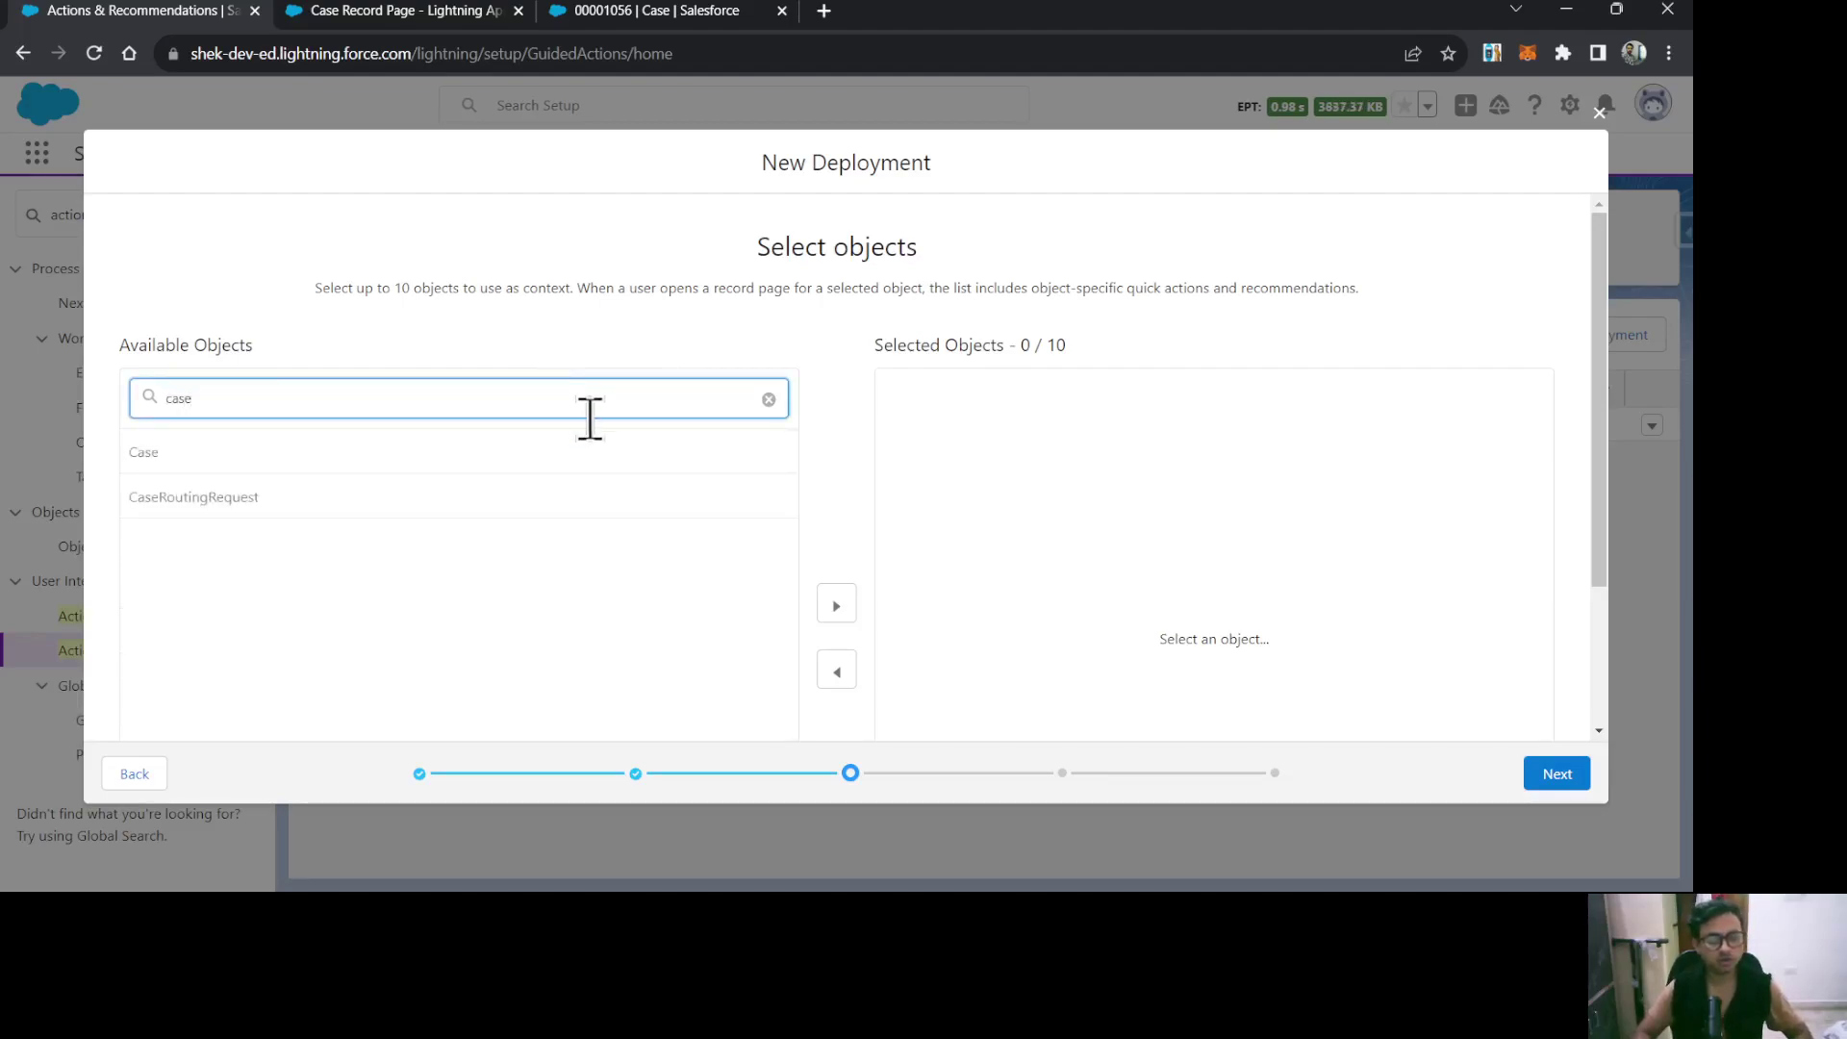
{"action": "left_click", "coordinate": [548, 460]}
{"action": "scroll", "coordinate": [524, 474], "scroll_direction": "down", "scroll_amount": 1}
{"action": "left_click", "coordinate": [844, 488]}
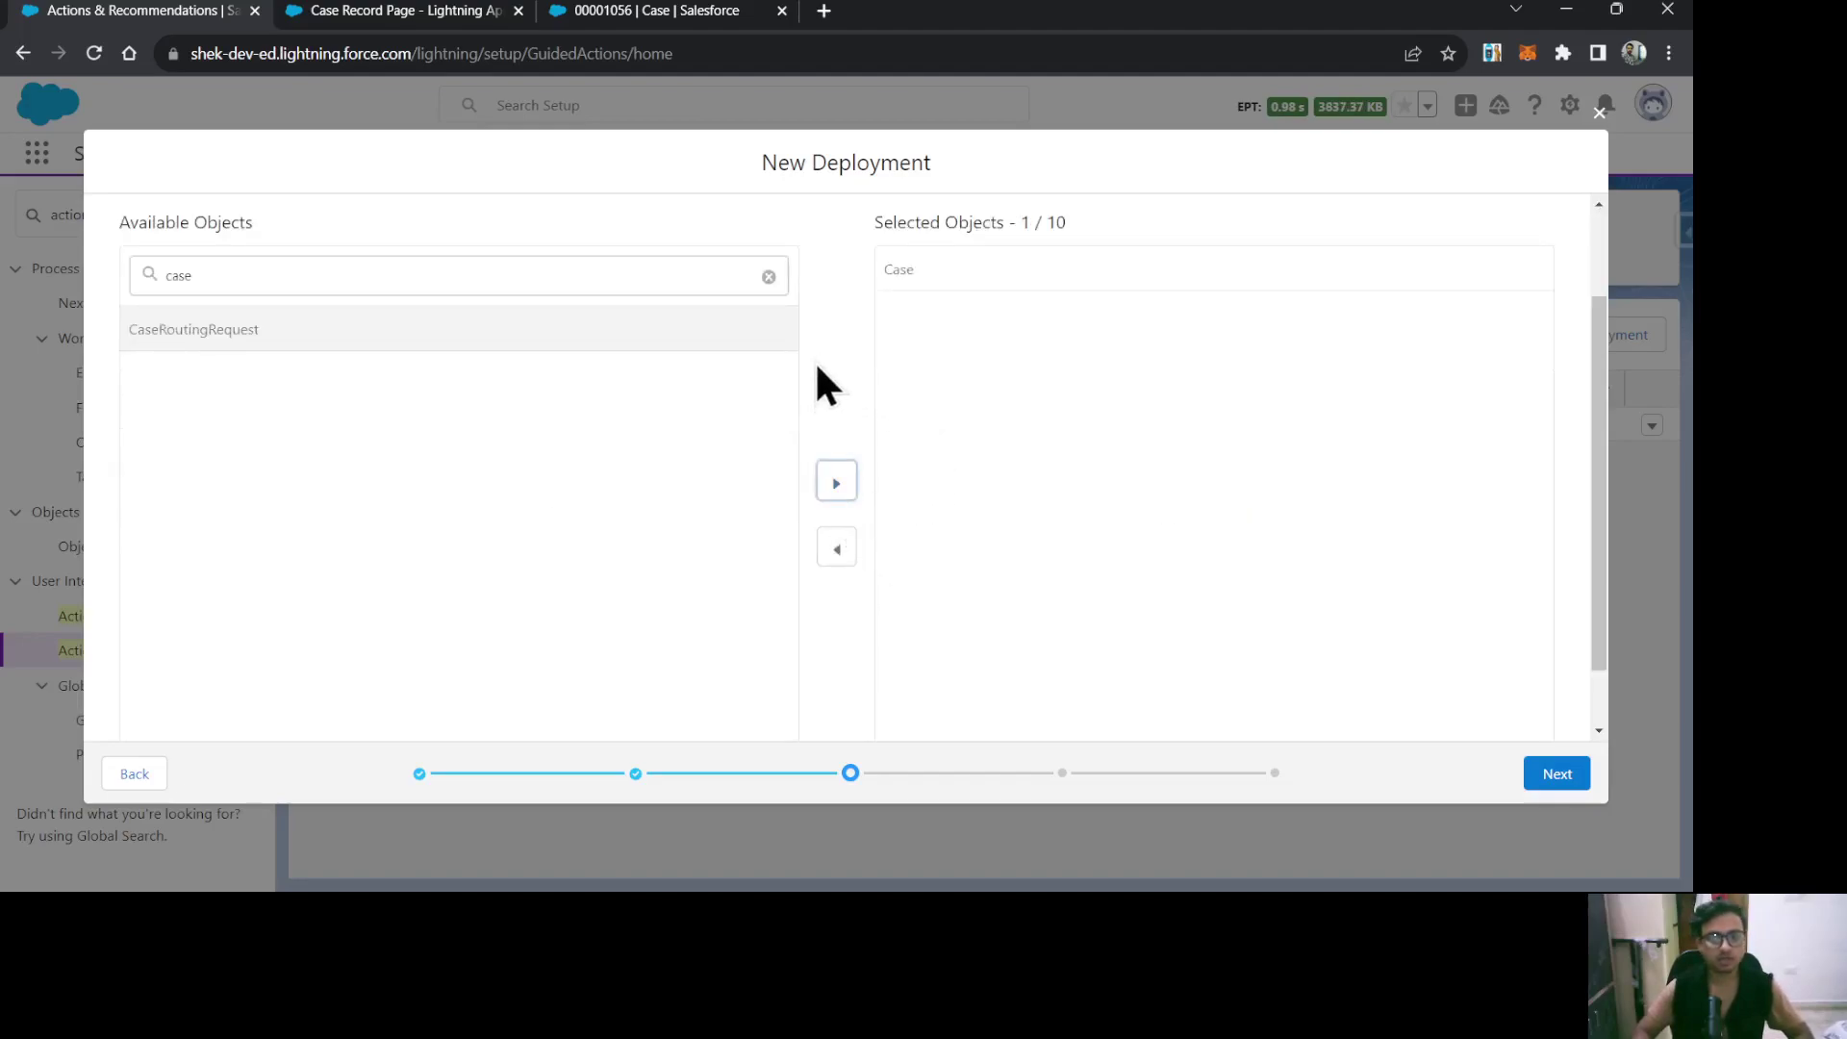
{"action": "left_click", "coordinate": [1555, 773]}
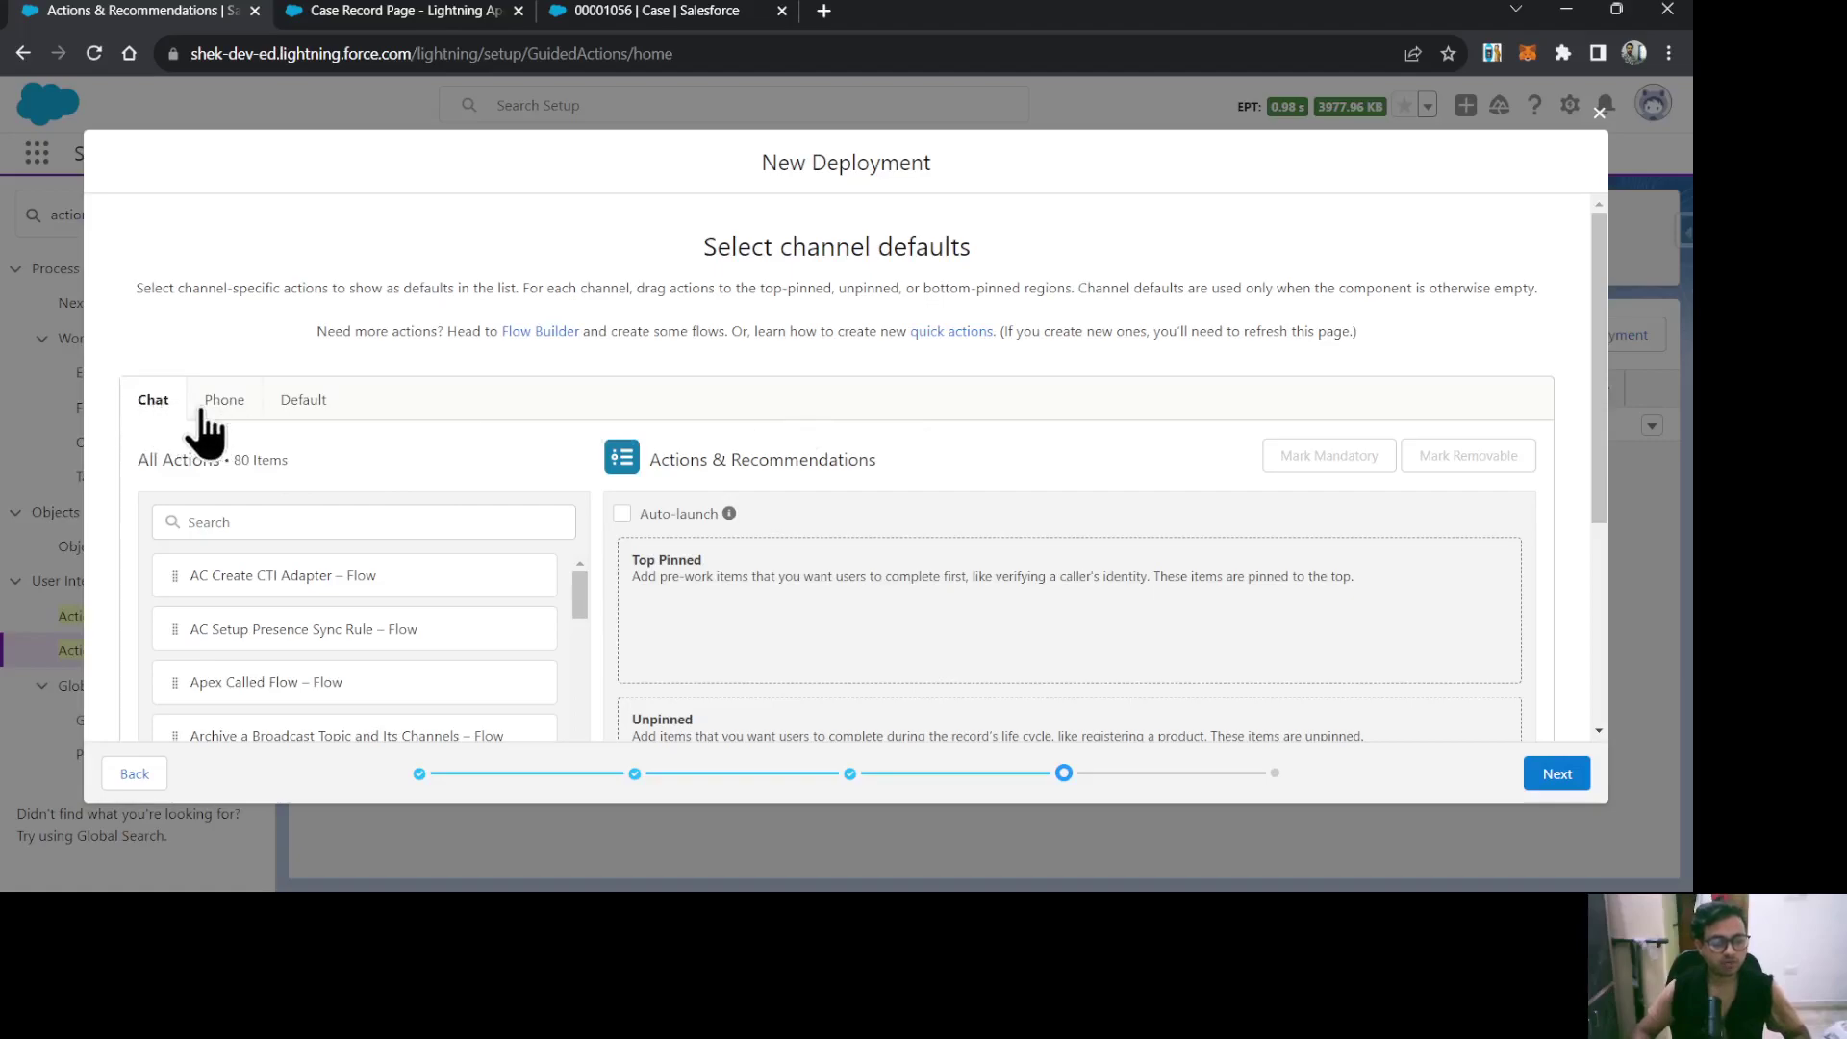
On the Default channel, pin Log a Call (Case) to Top Pinned and mark it mandatory.
{"action": "left_click", "coordinate": [302, 404]}
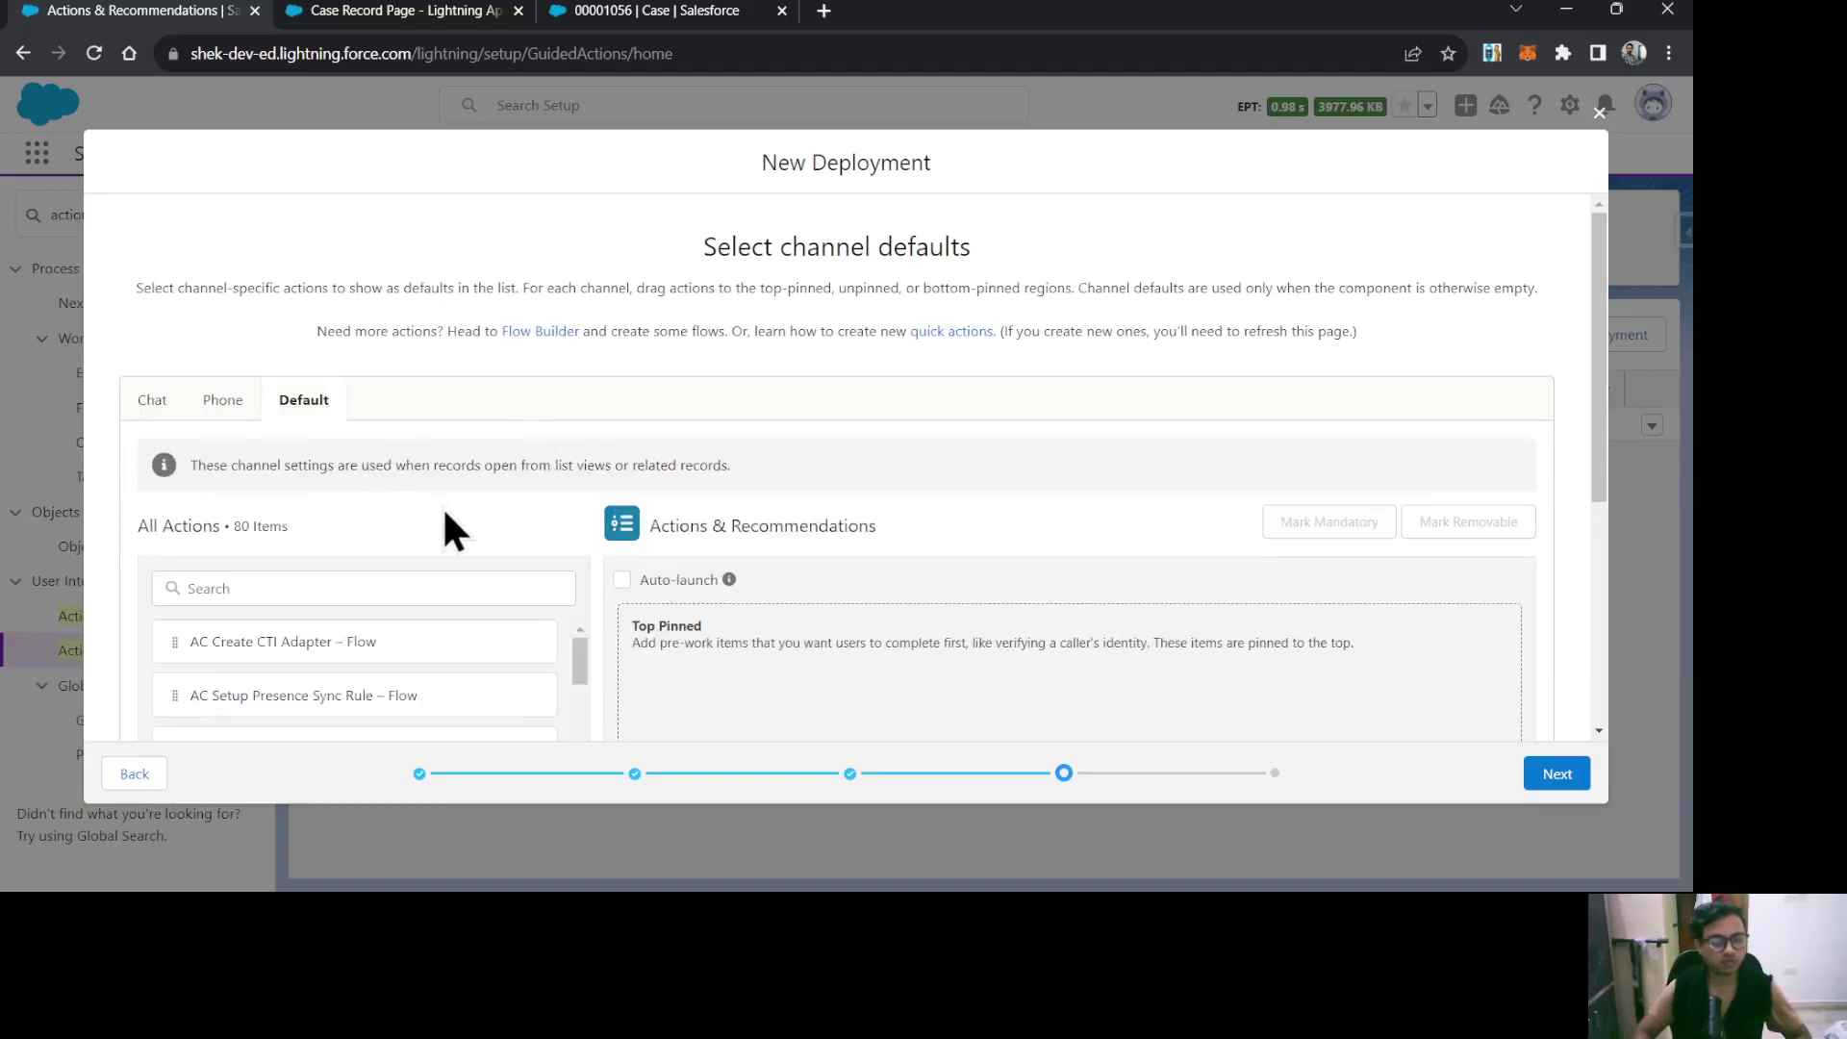
{"action": "scroll", "coordinate": [901, 453], "scroll_direction": "down", "scroll_amount": 2}
{"action": "scroll", "coordinate": [952, 413], "scroll_direction": "down", "scroll_amount": 1}
{"action": "scroll", "coordinate": [1007, 379], "scroll_direction": "up", "scroll_amount": 1}
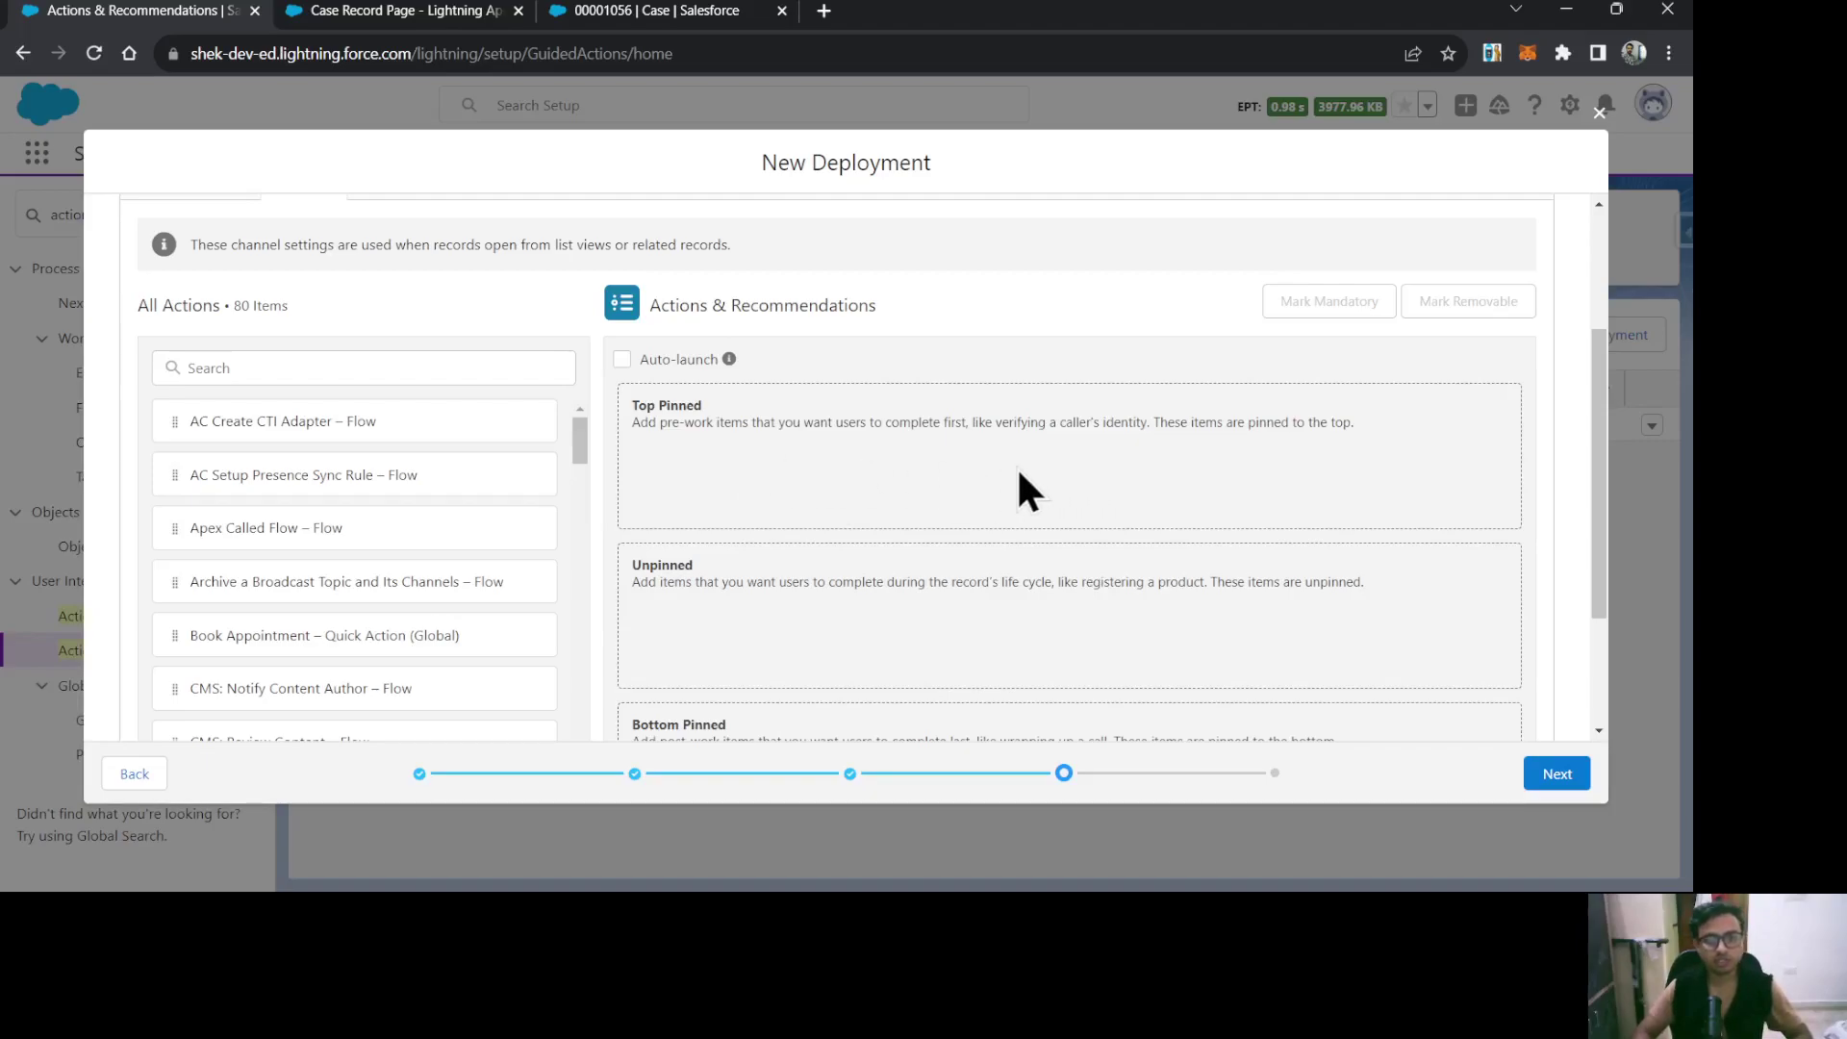
{"action": "scroll", "coordinate": [967, 479], "scroll_direction": "down", "scroll_amount": 2}
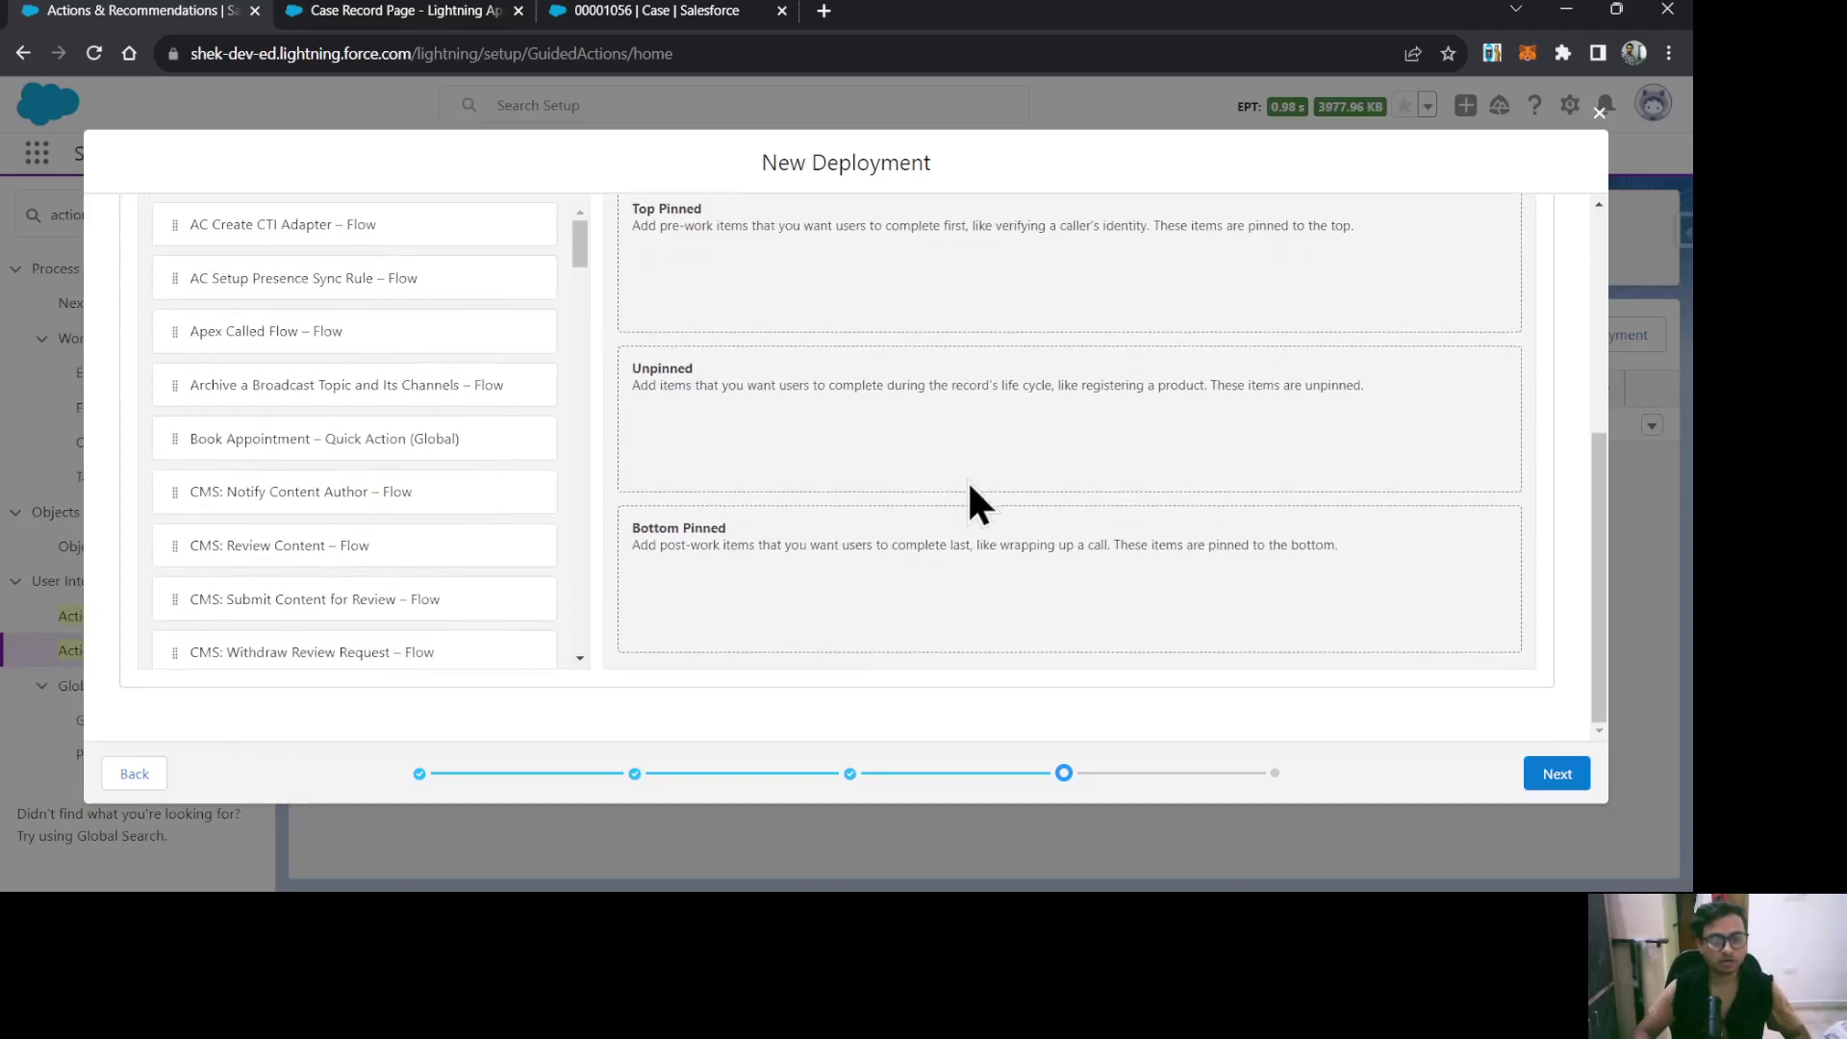
{"action": "scroll", "coordinate": [966, 479], "scroll_direction": "up", "scroll_amount": 3}
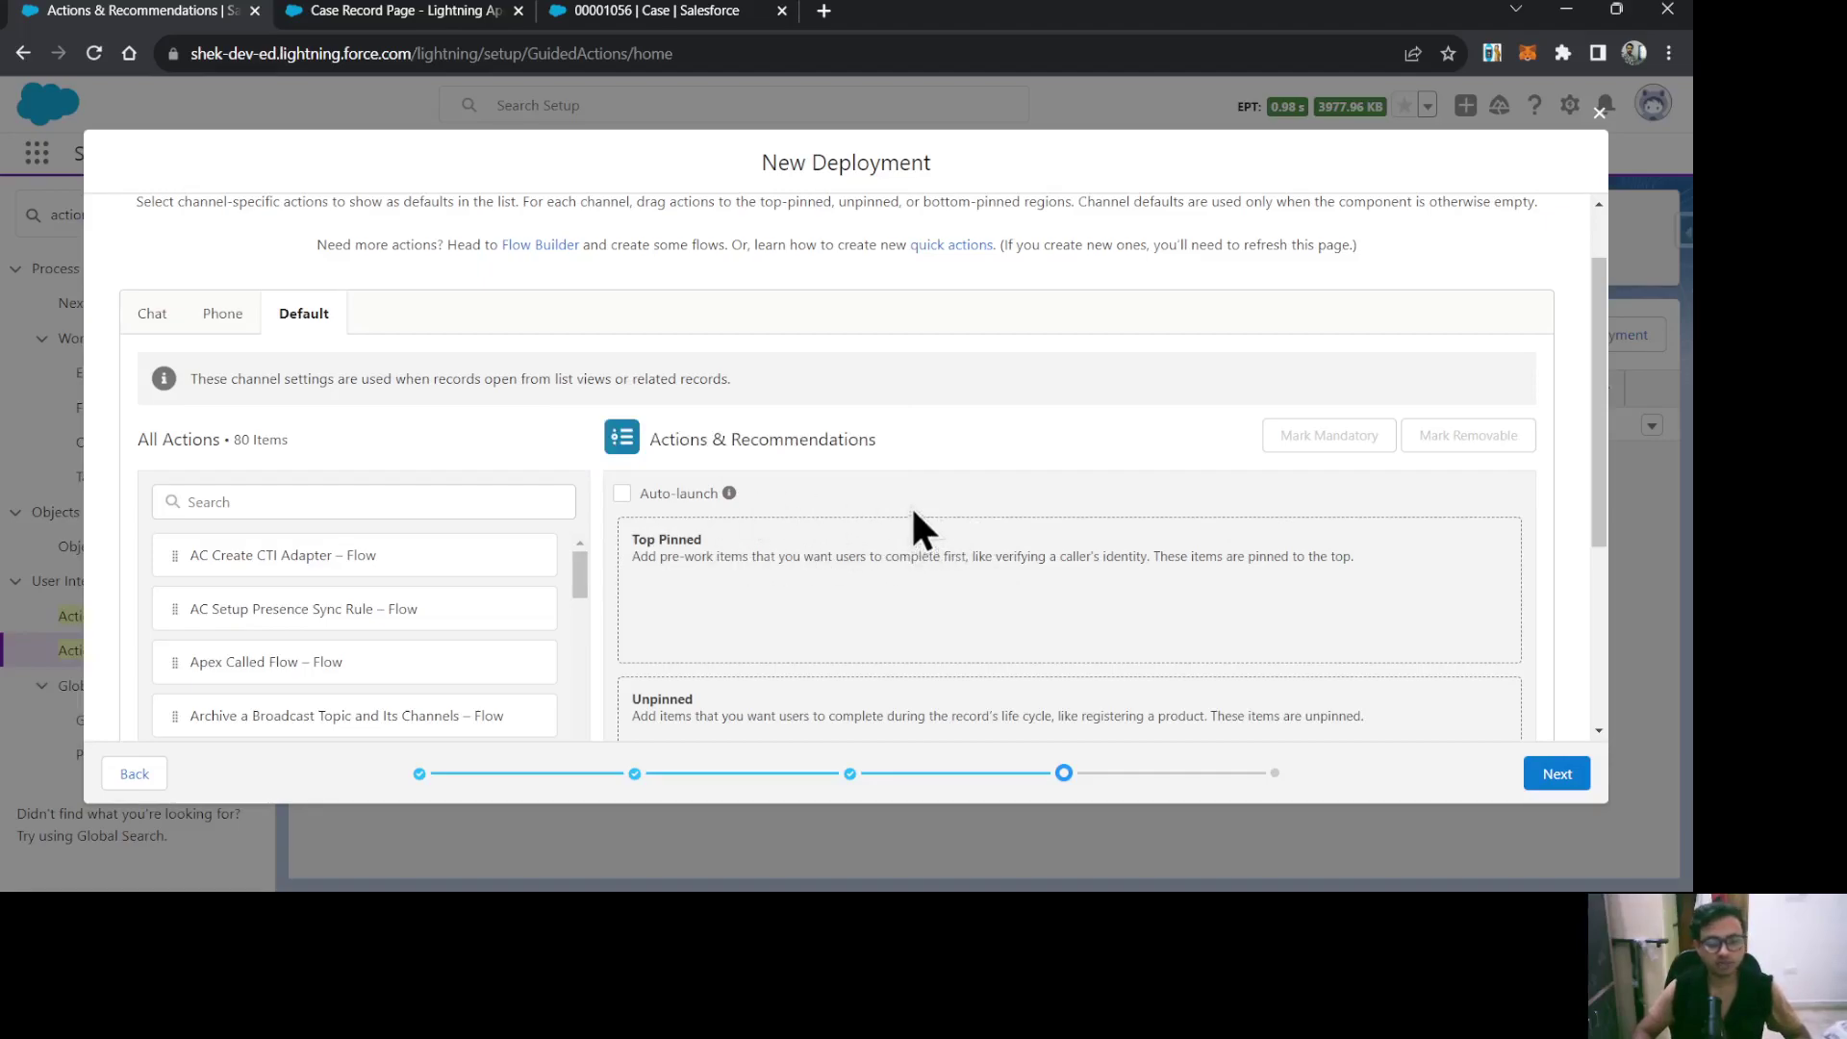
{"action": "left_click", "coordinate": [330, 502]}
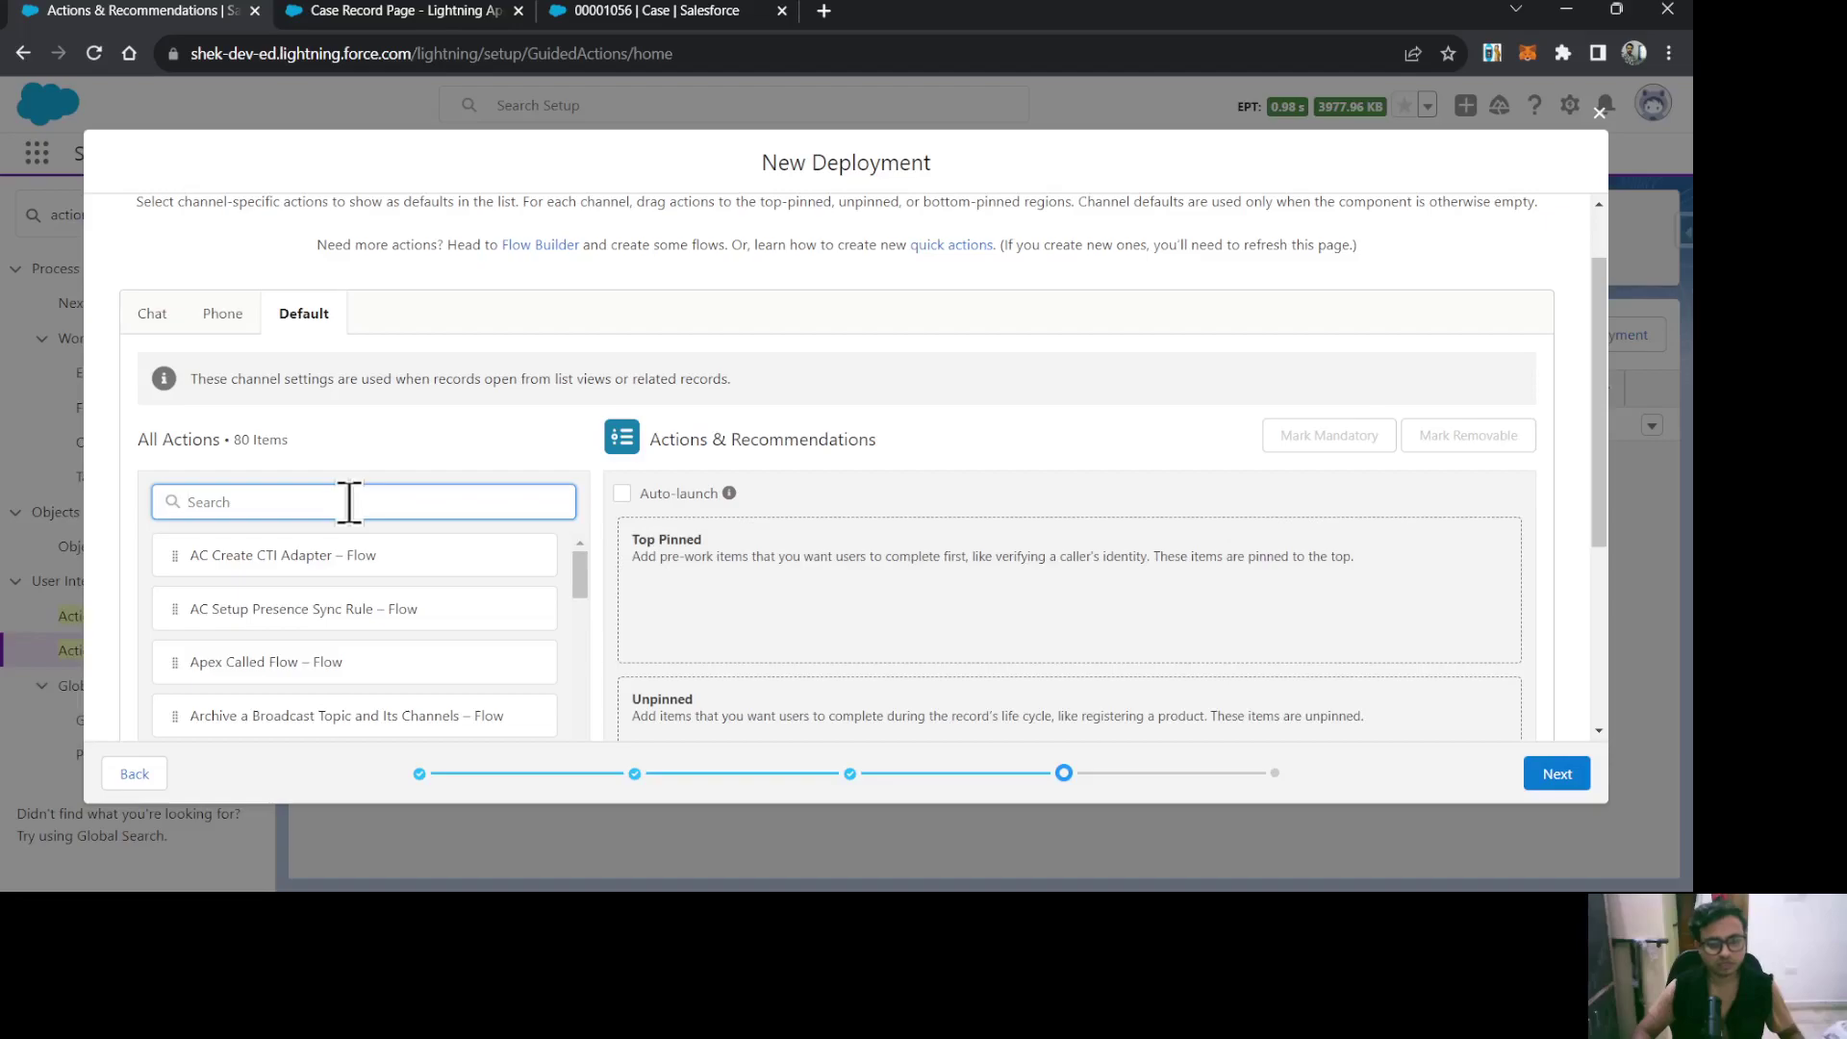
{"action": "type", "text": "log"}
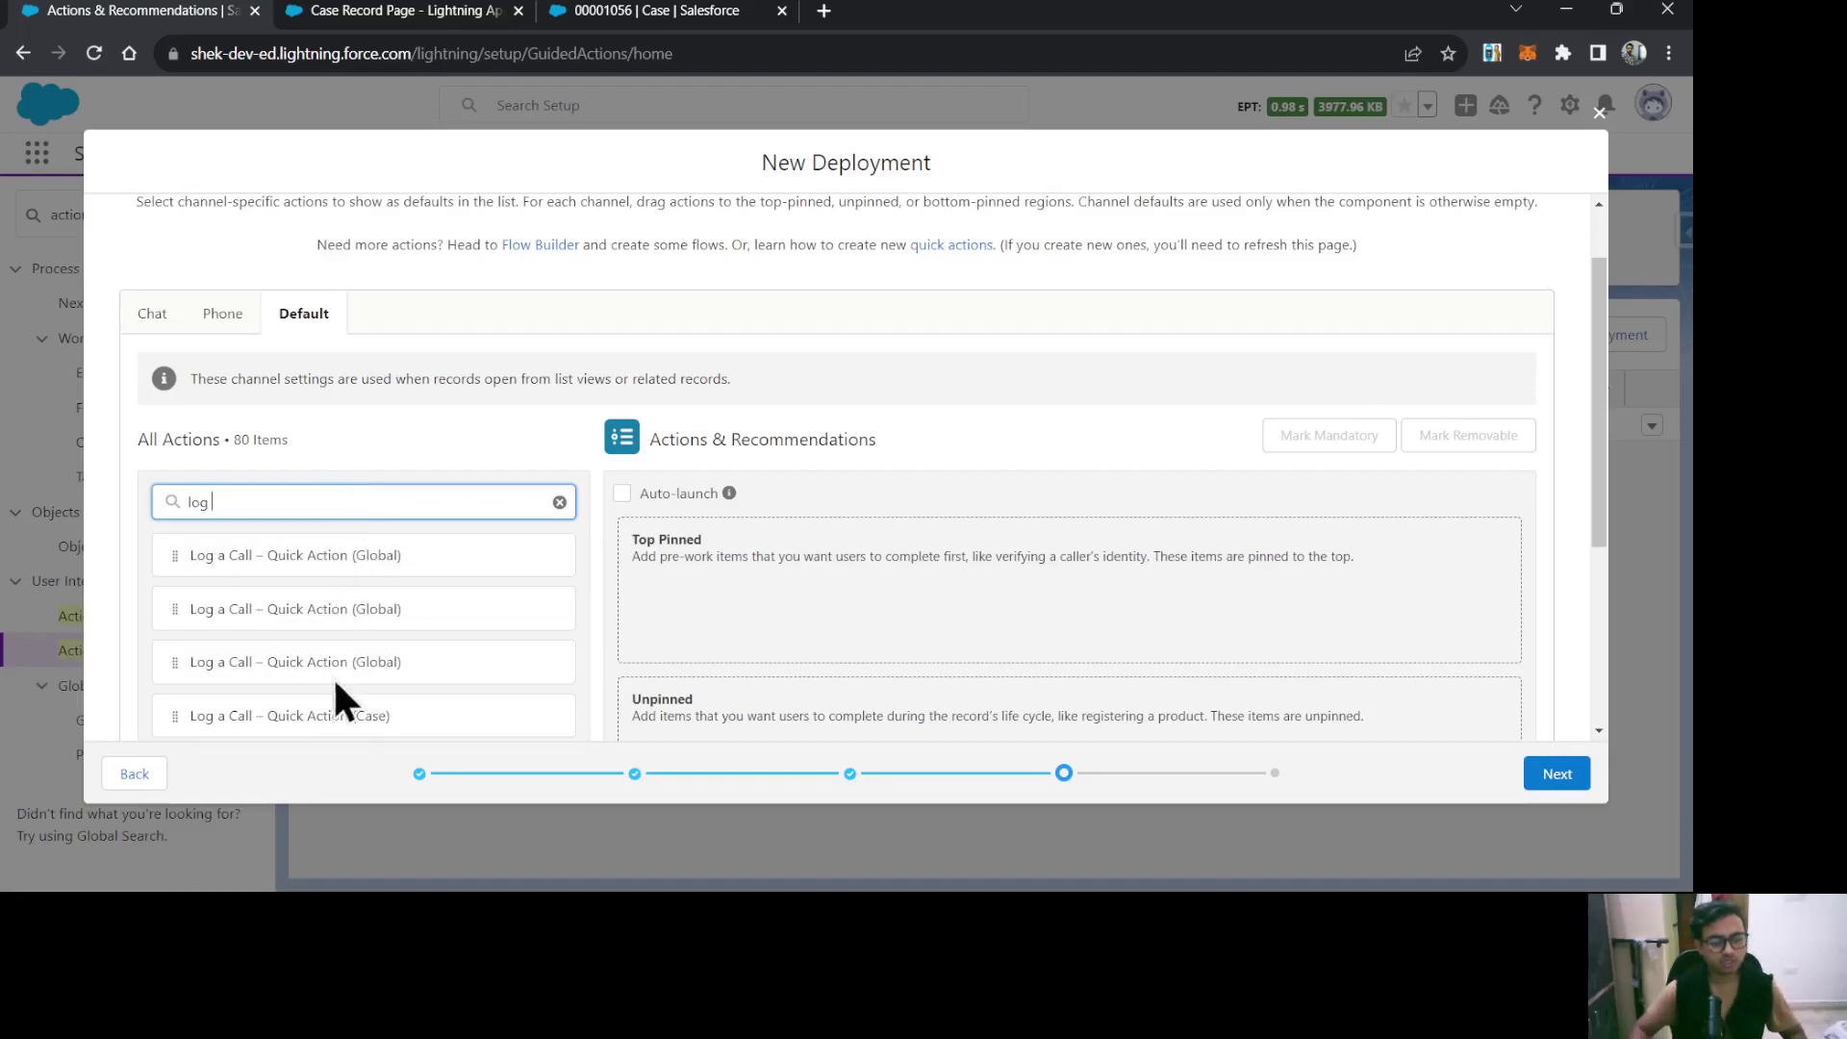
{"action": "left_click_drag", "start_coordinate": [321, 723], "coordinate": [892, 602]}
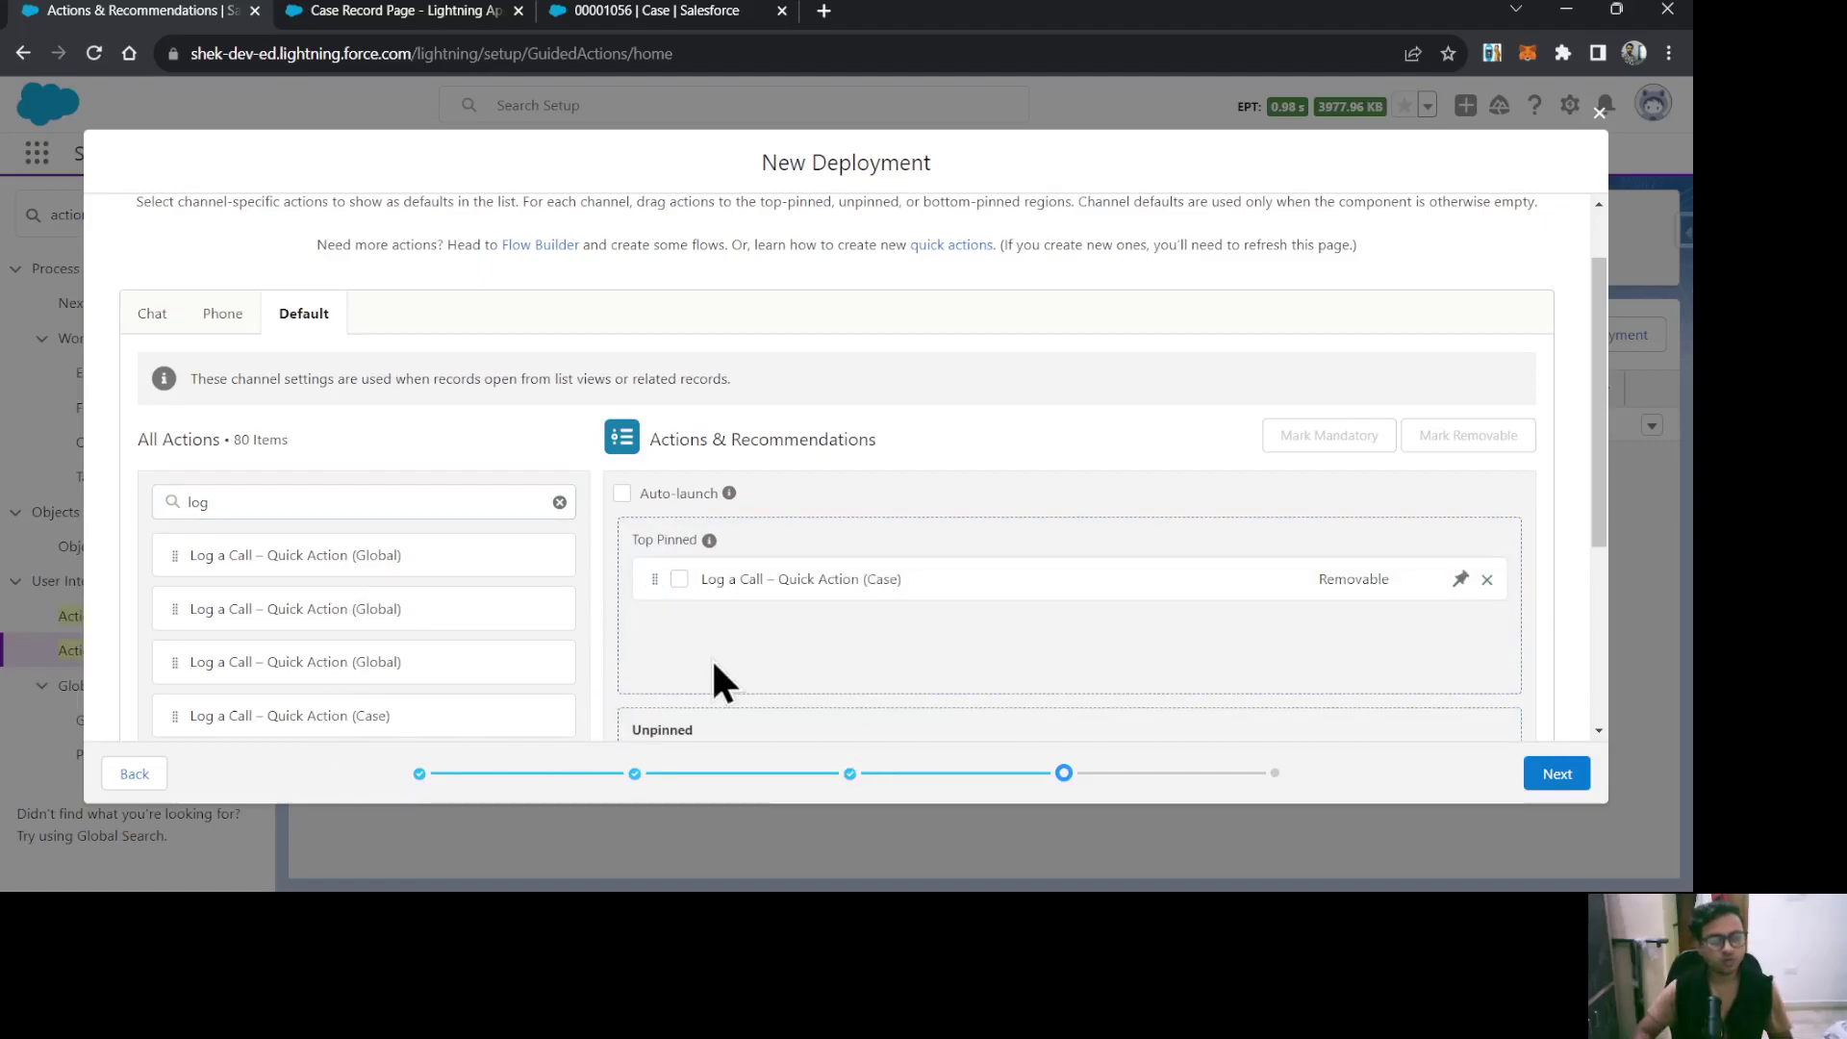
{"action": "left_click", "coordinate": [679, 580]}
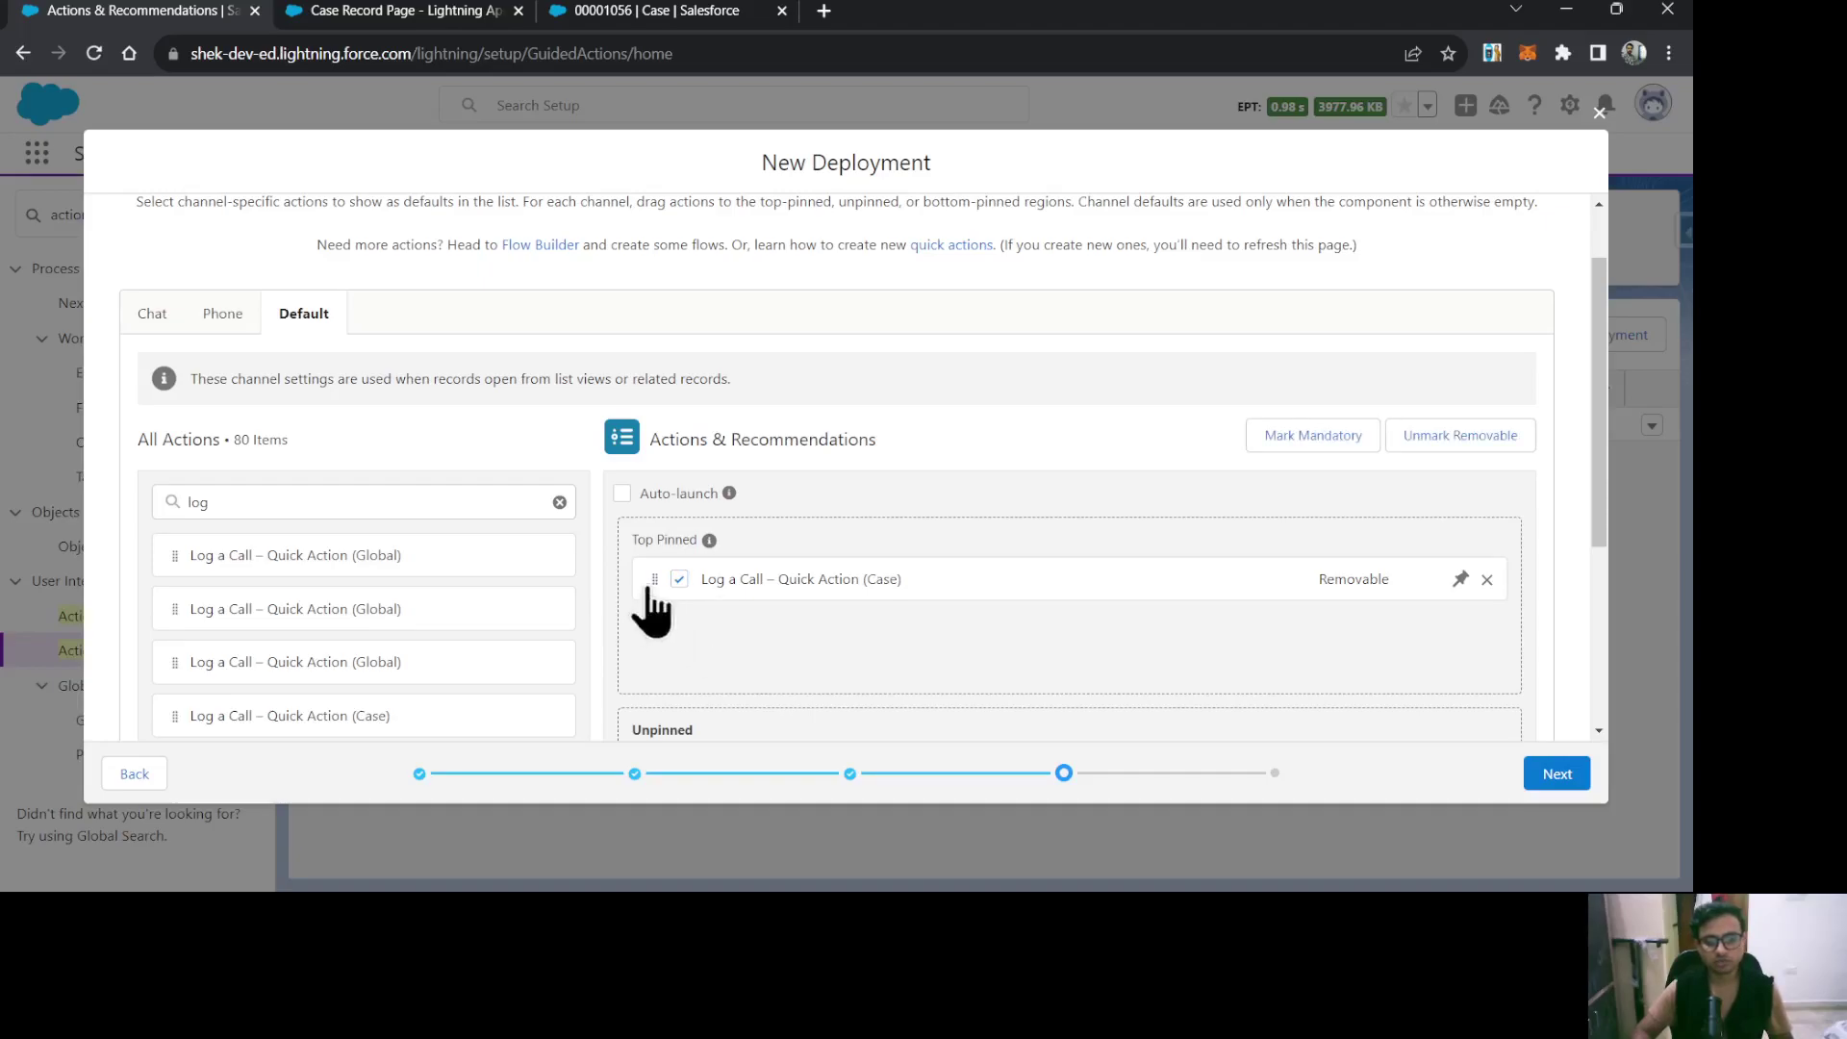
{"action": "left_click", "coordinate": [1283, 445]}
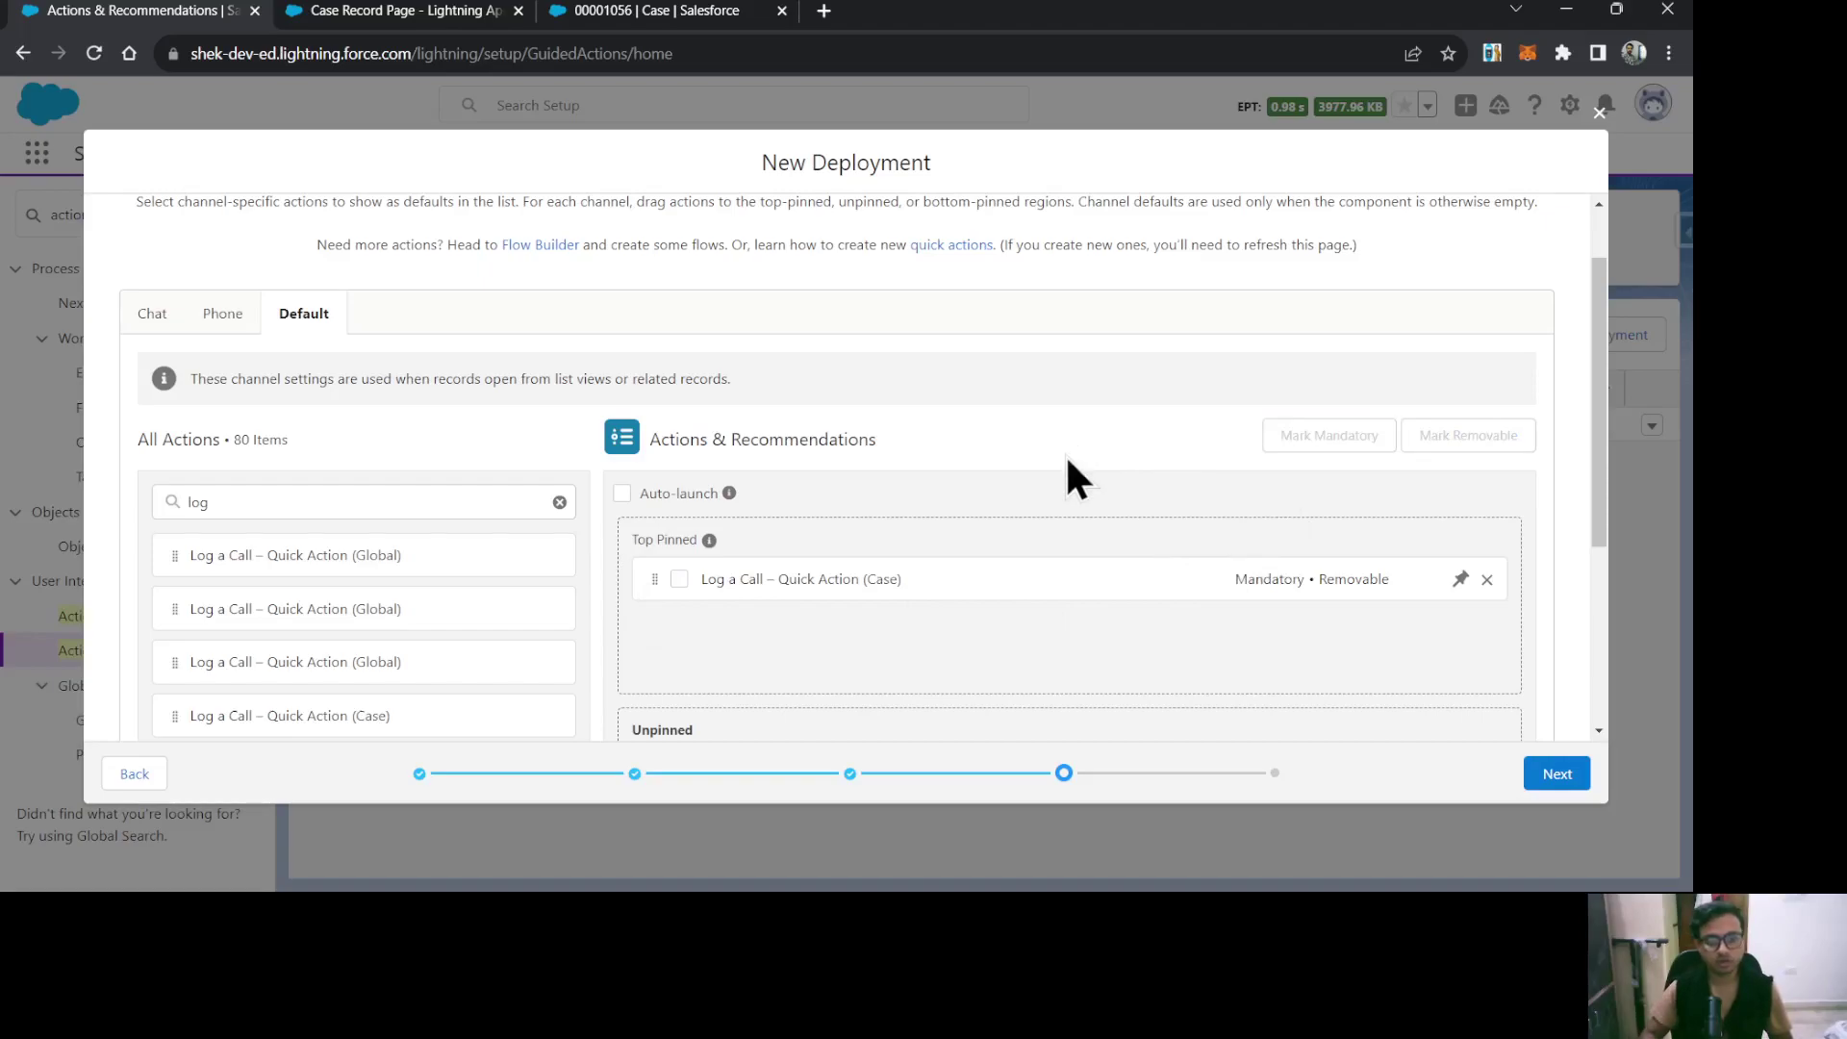
Add Email (Case) to the Default channel's unpinned actions and proceed to action selection.
{"action": "scroll", "coordinate": [1093, 536], "scroll_direction": "down", "scroll_amount": 3}
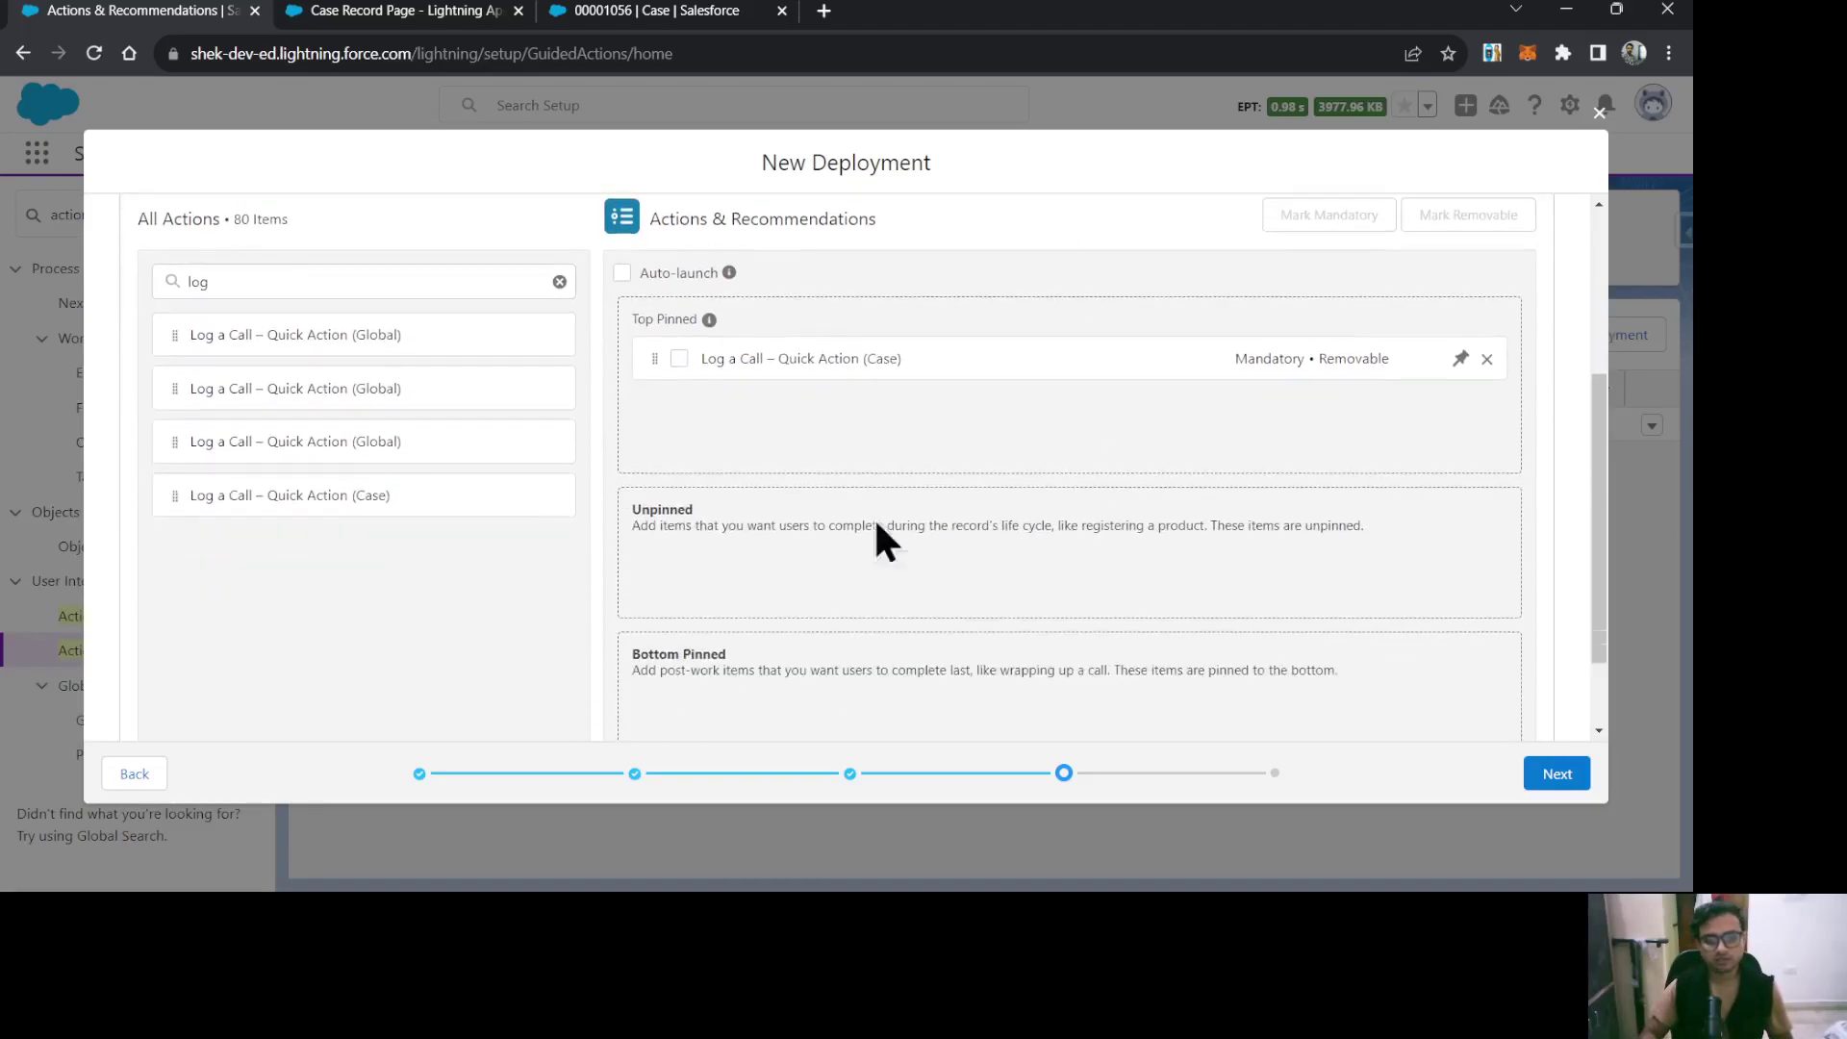
{"action": "double_click", "coordinate": [165, 289]}
{"action": "type", "text": "email"}
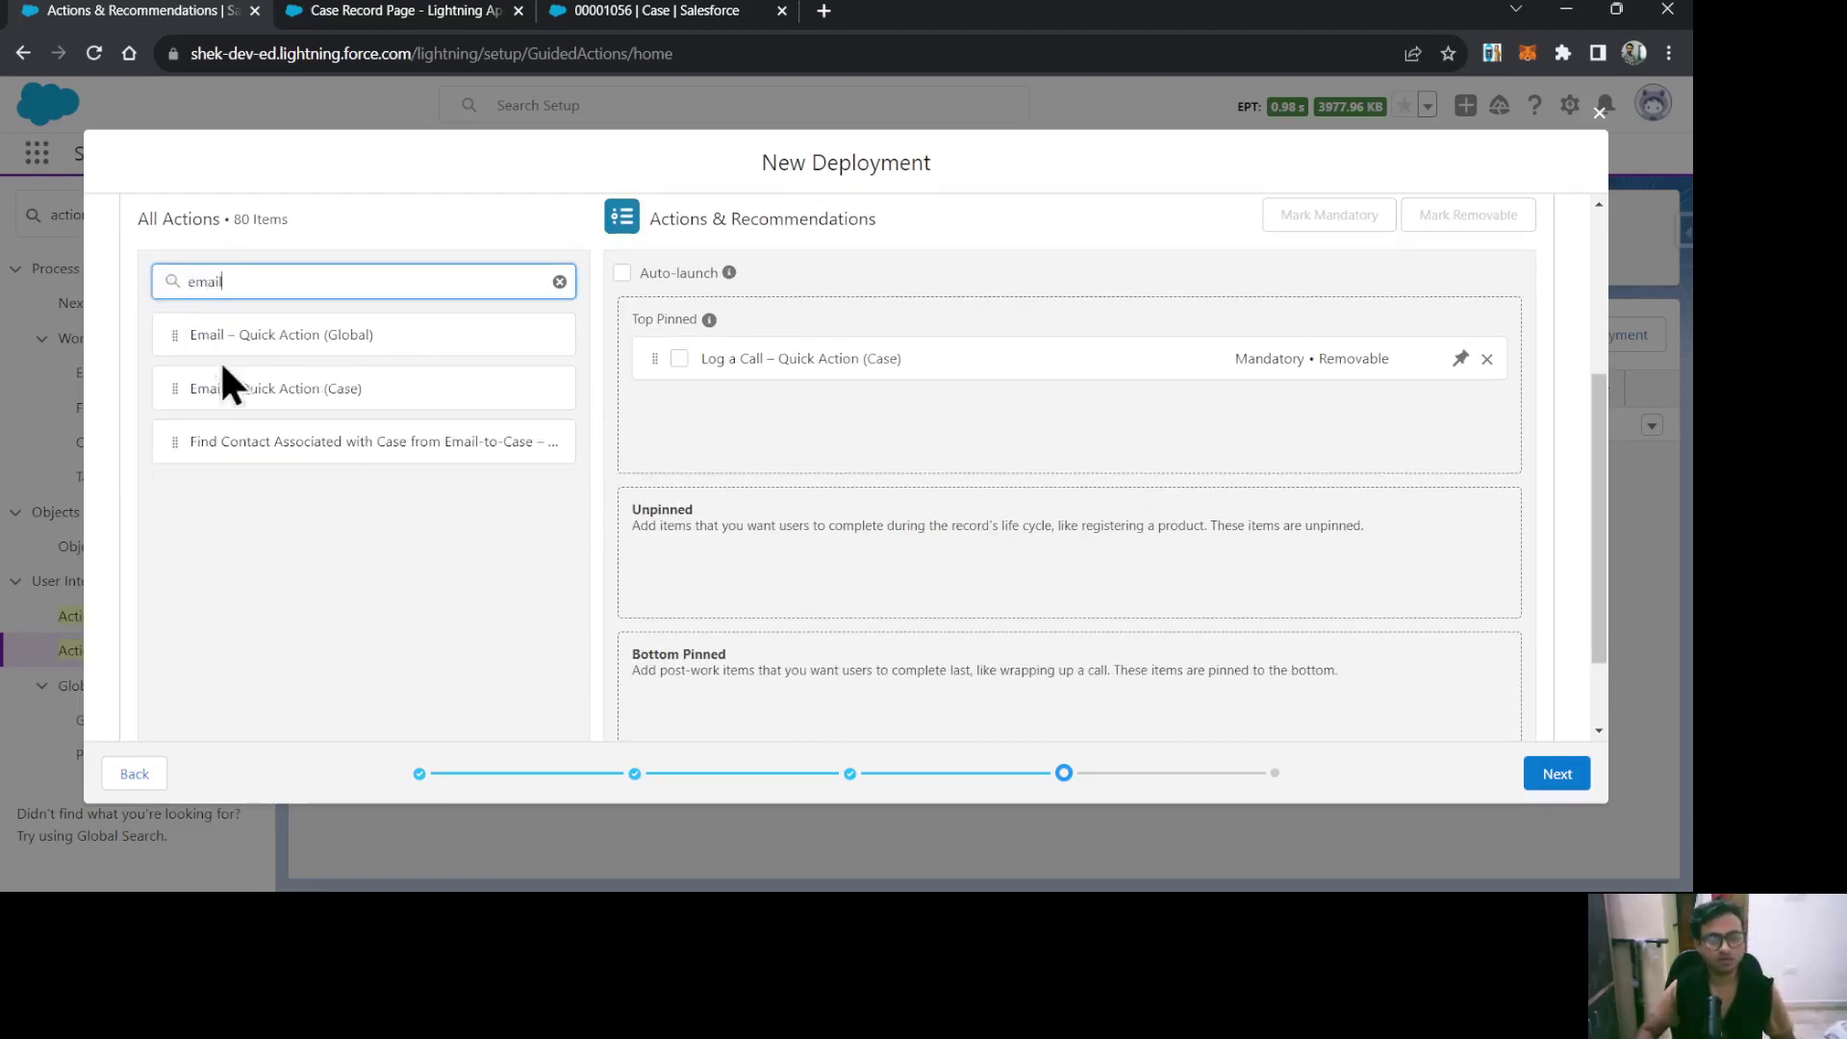
{"action": "left_click_drag", "start_coordinate": [257, 394], "coordinate": [1020, 551]}
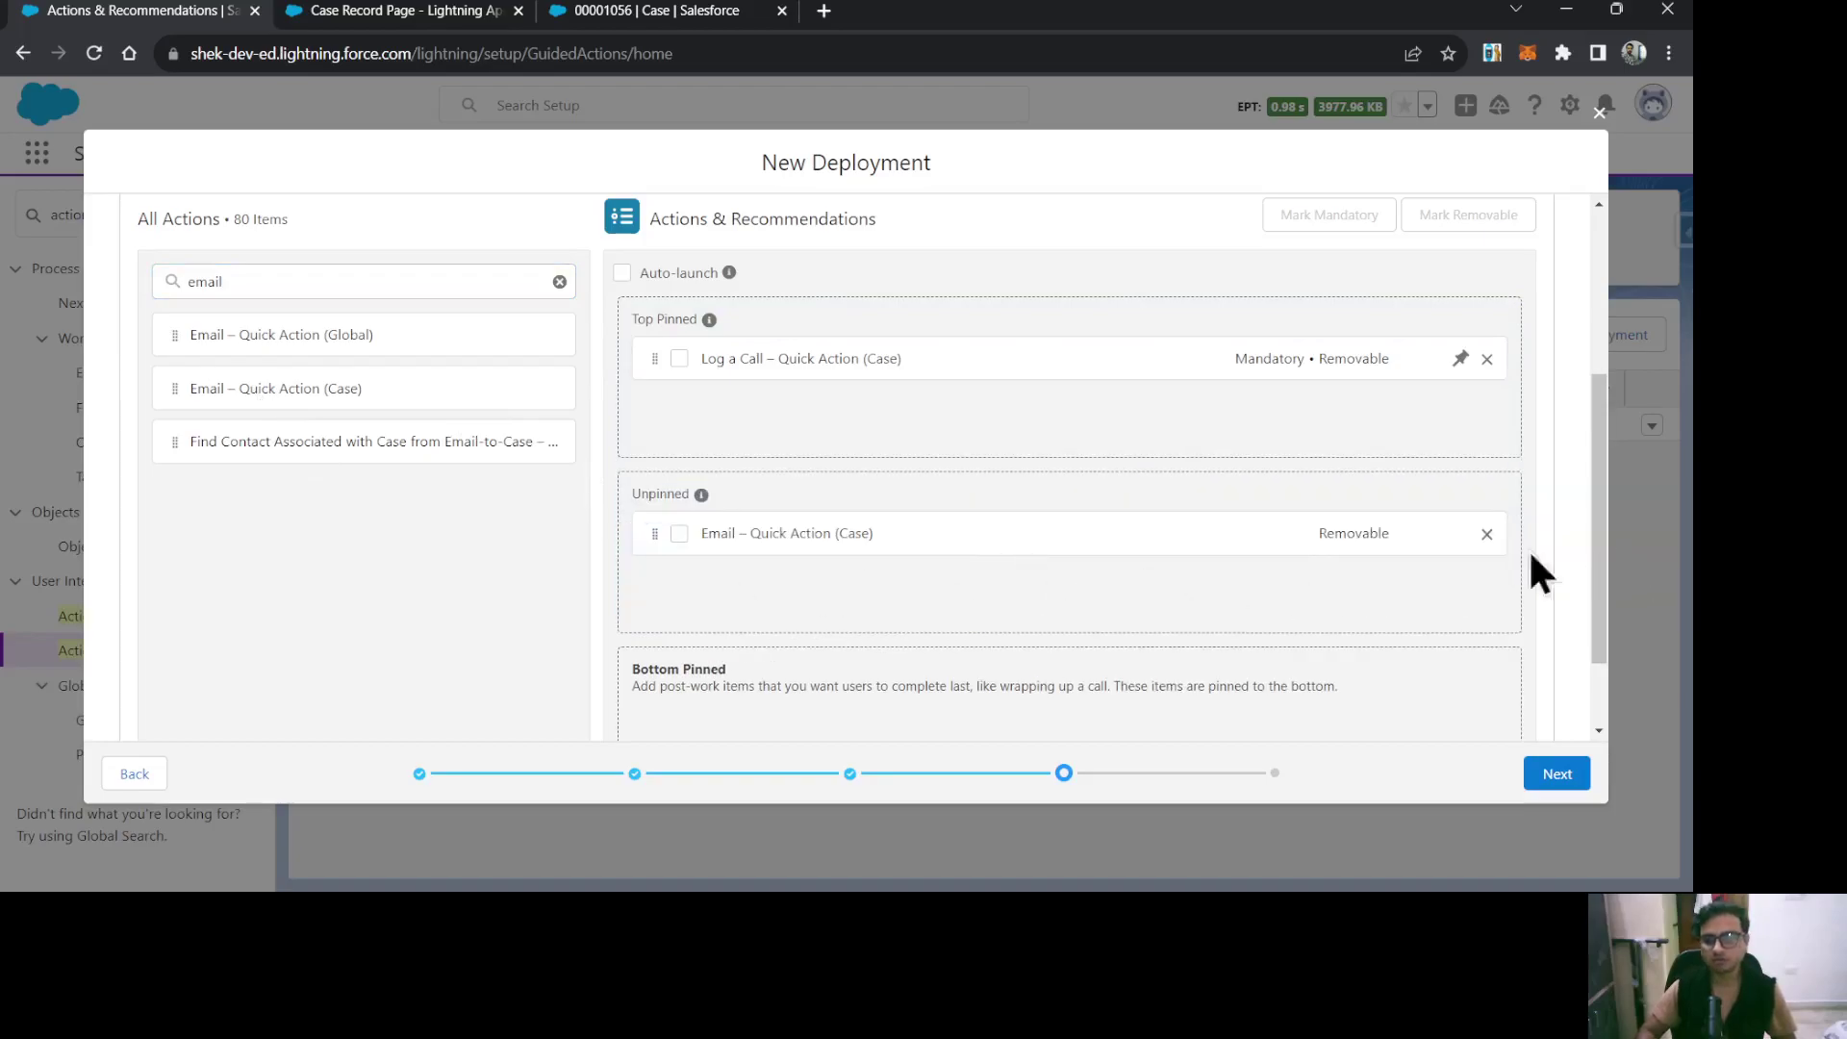
{"action": "scroll", "coordinate": [1406, 534], "scroll_direction": "up", "scroll_amount": 5}
{"action": "left_click", "coordinate": [1550, 779]}
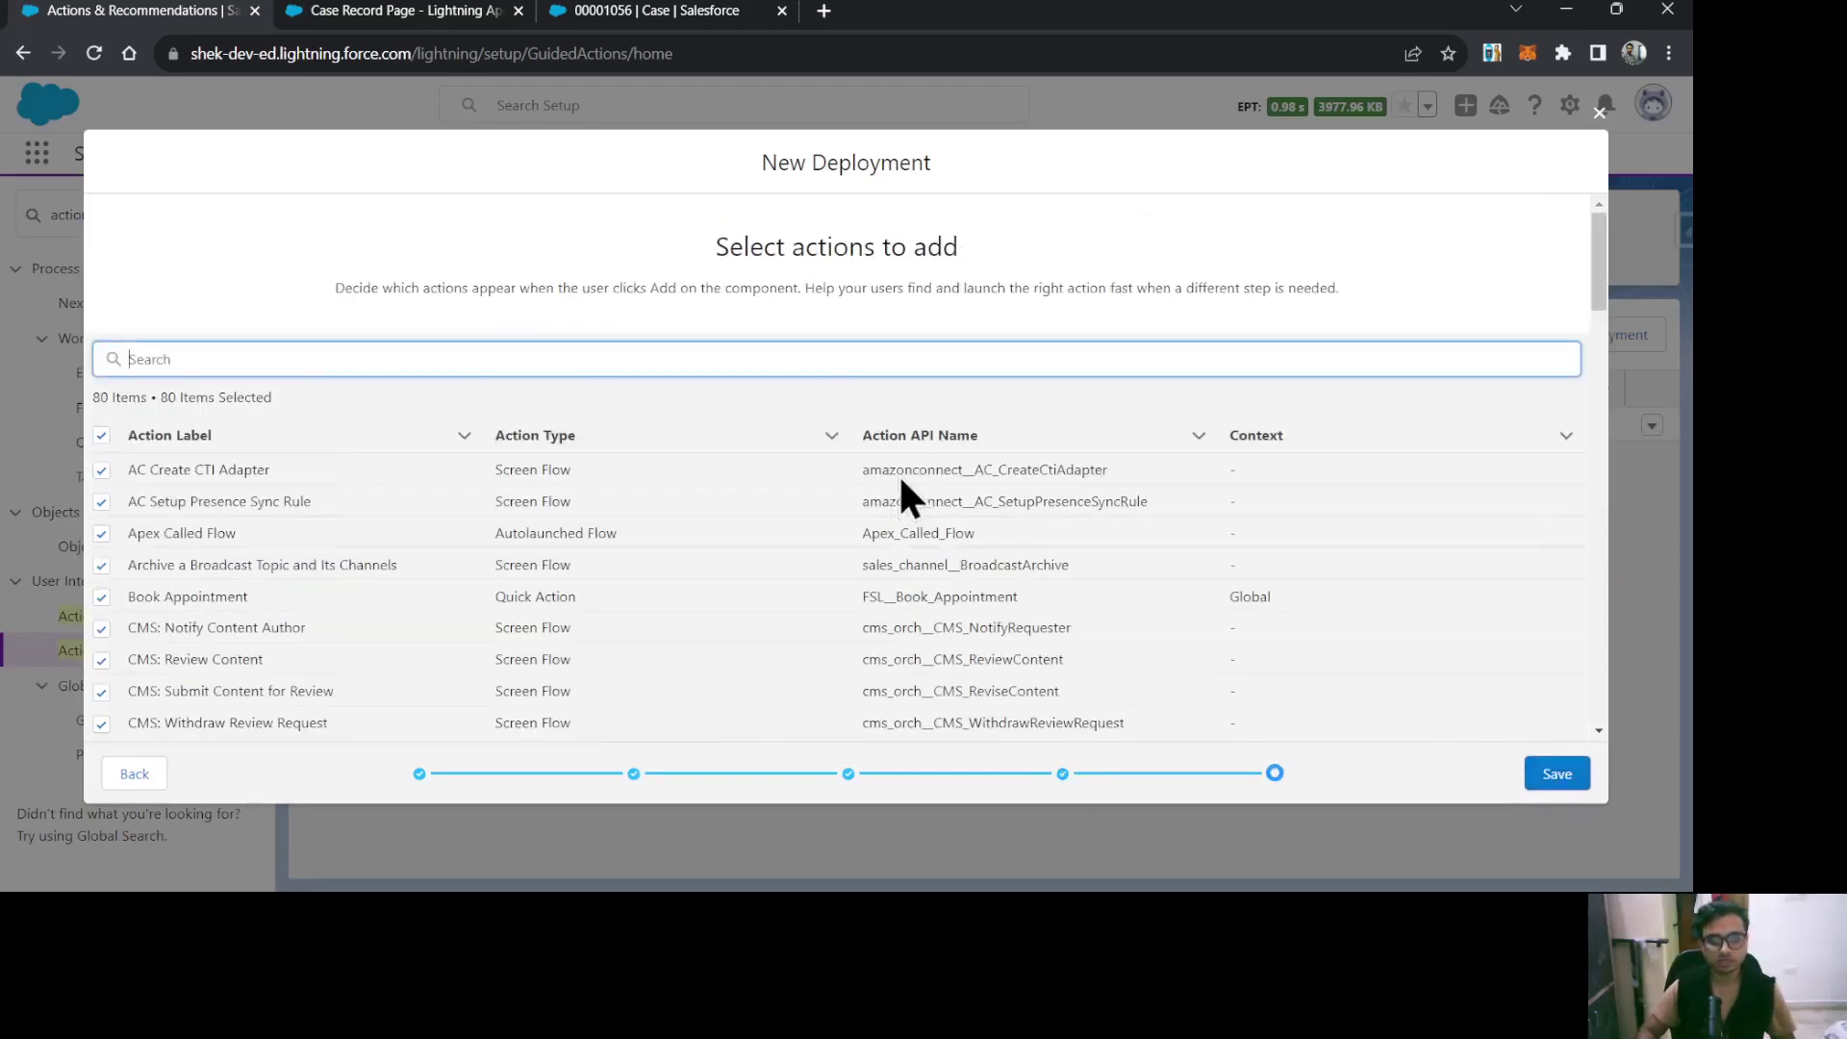
Revisit channel defaults, then save the FCR Steps deployment with all 80 actions and close the wizard.
{"action": "left_click", "coordinate": [634, 334]}
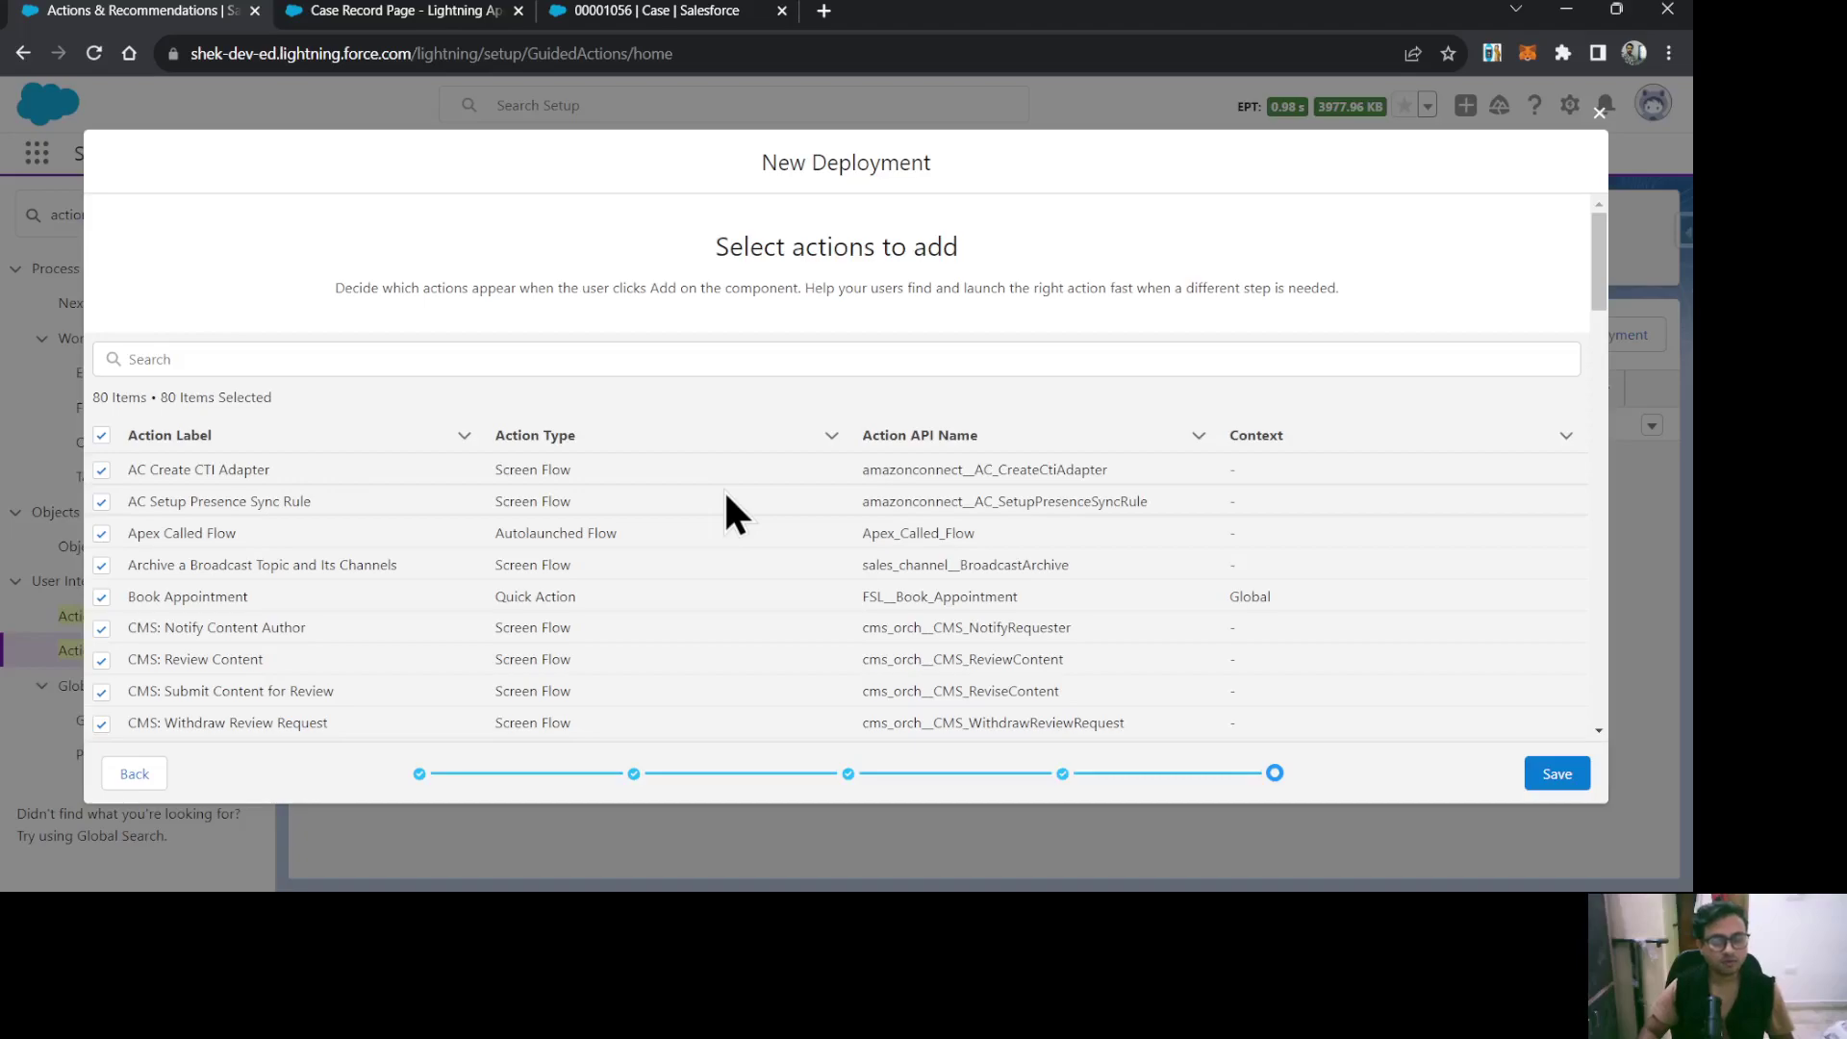
{"action": "left_click", "coordinate": [132, 773]}
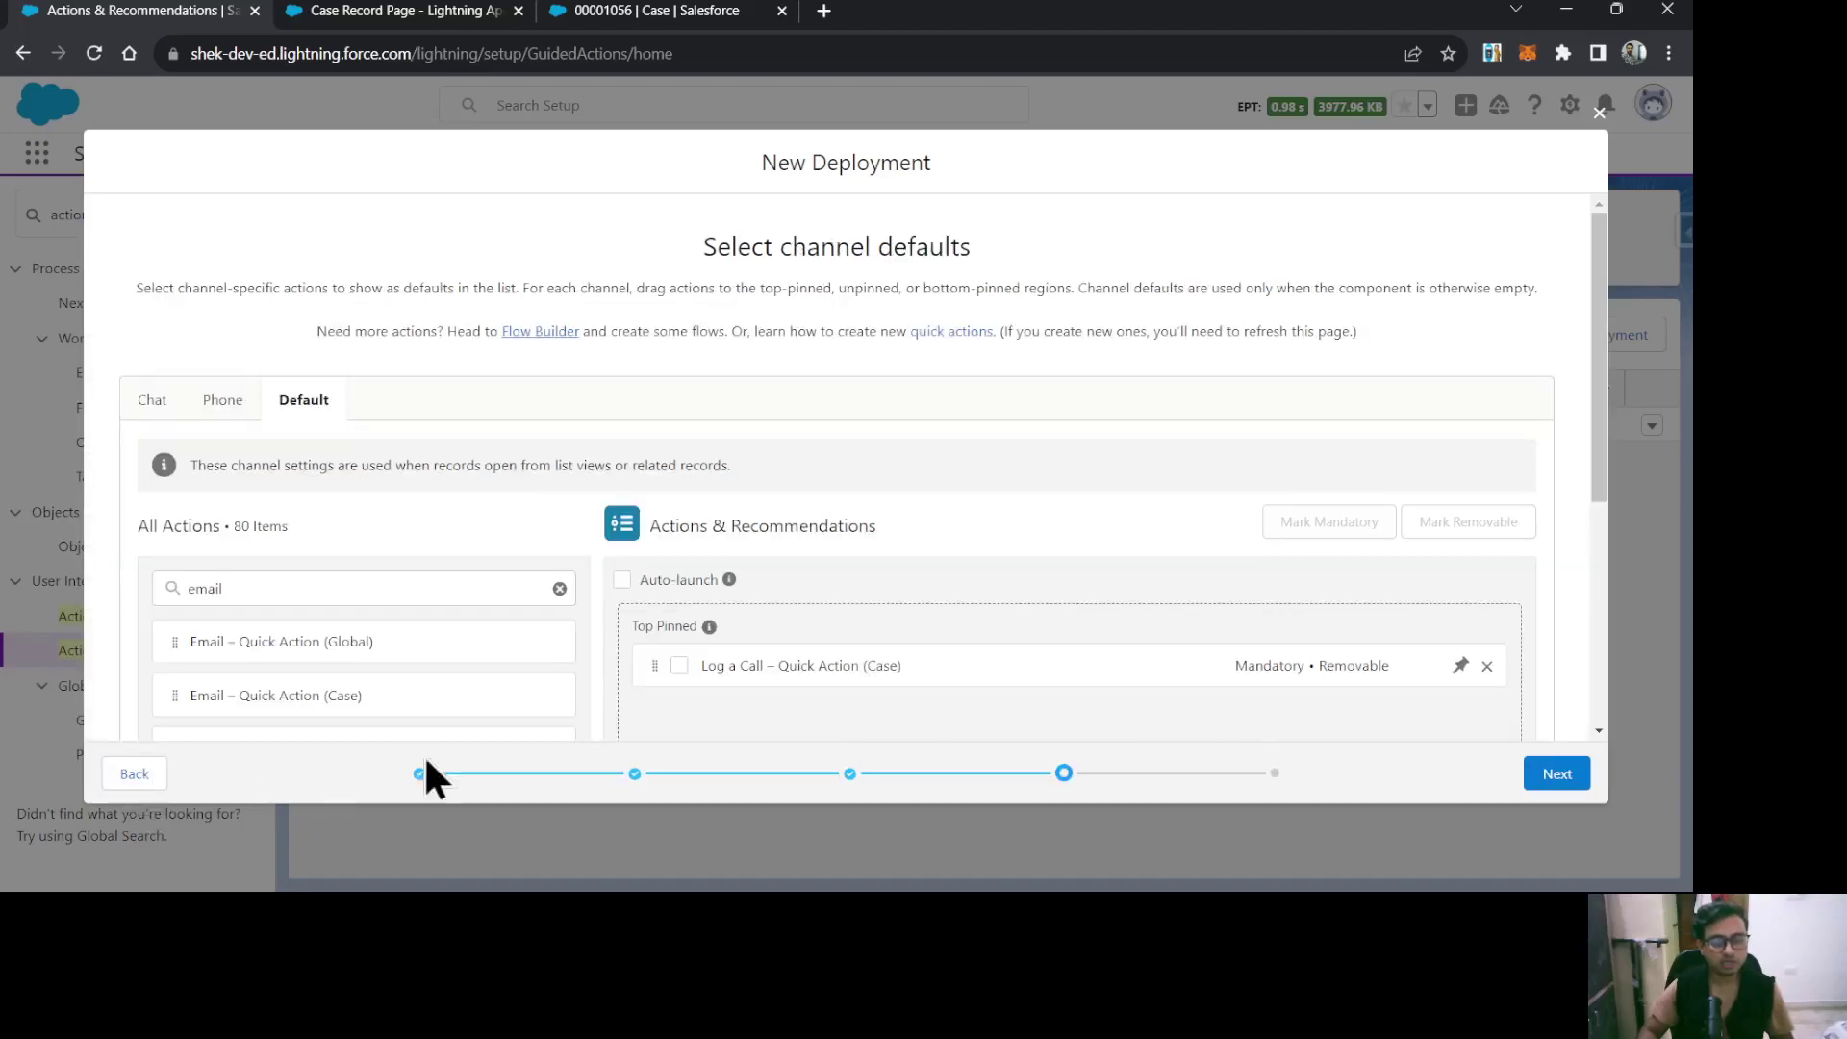
{"action": "scroll", "coordinate": [1166, 673], "scroll_direction": "down", "scroll_amount": 3}
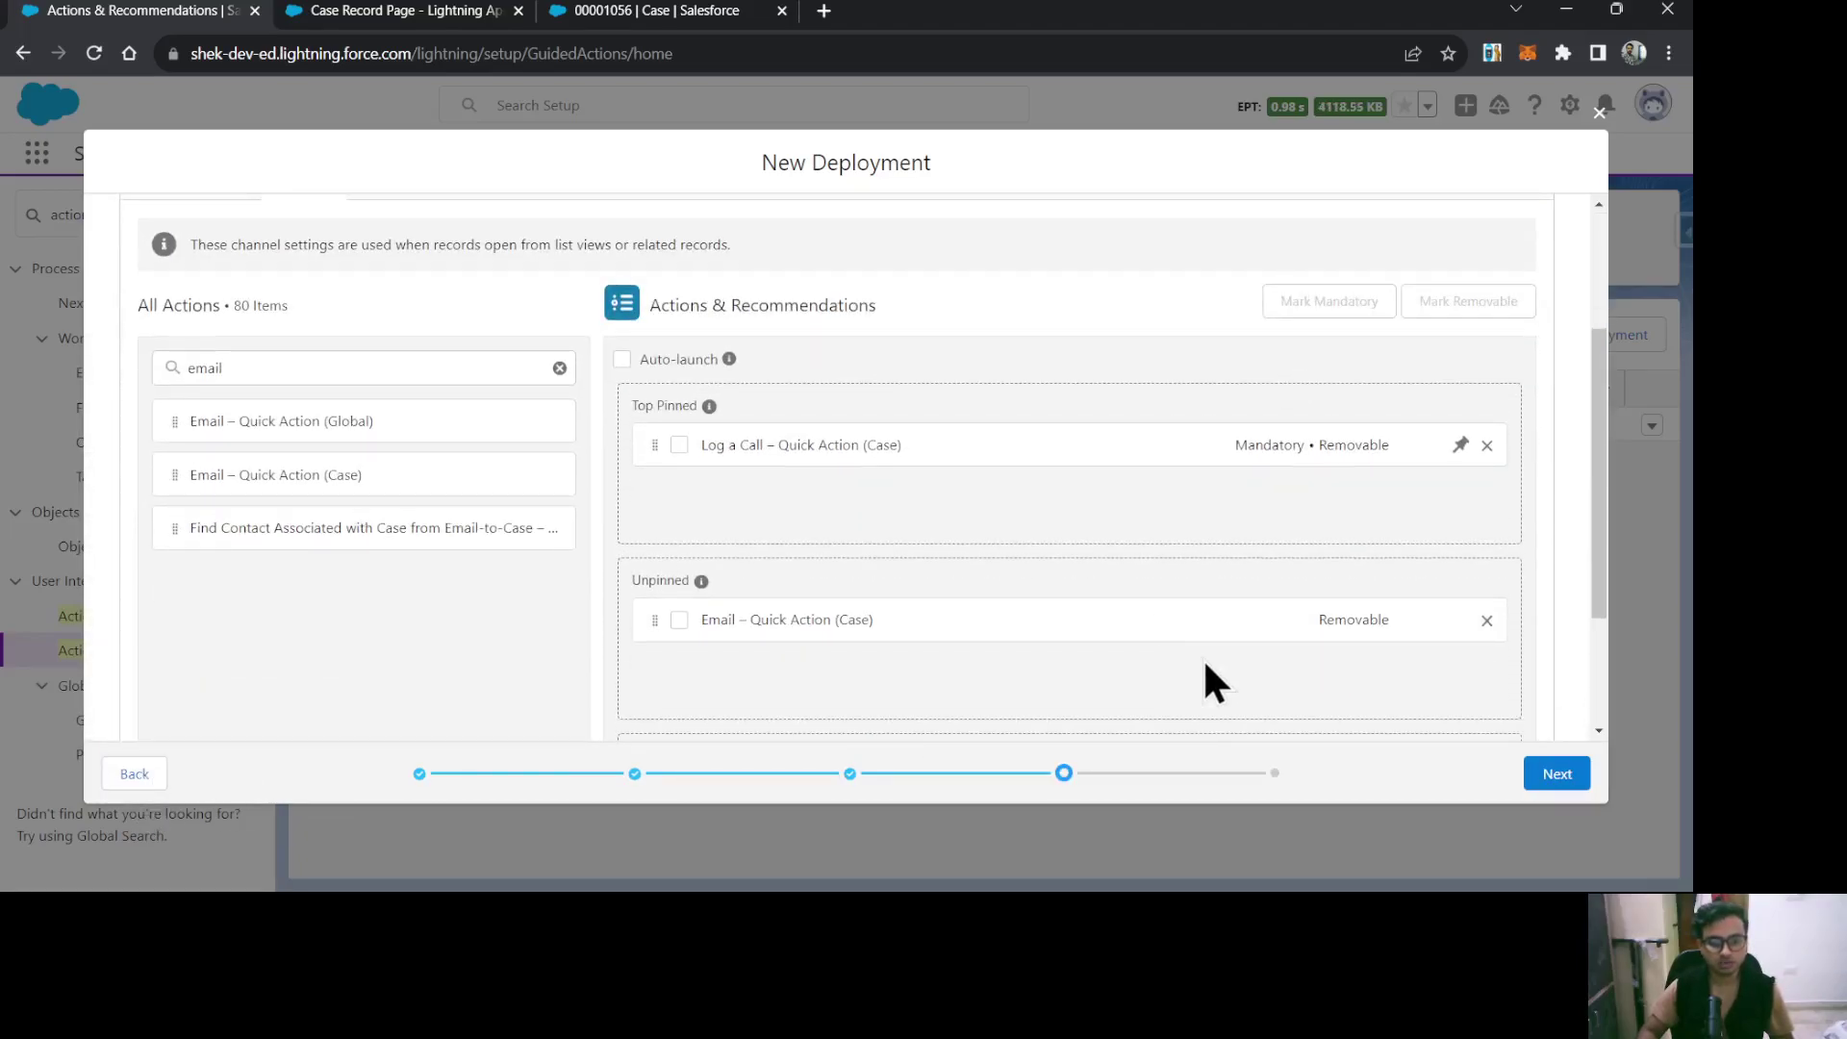
{"action": "scroll", "coordinate": [1203, 673], "scroll_direction": "up", "scroll_amount": 3}
{"action": "left_click", "coordinate": [1551, 773]}
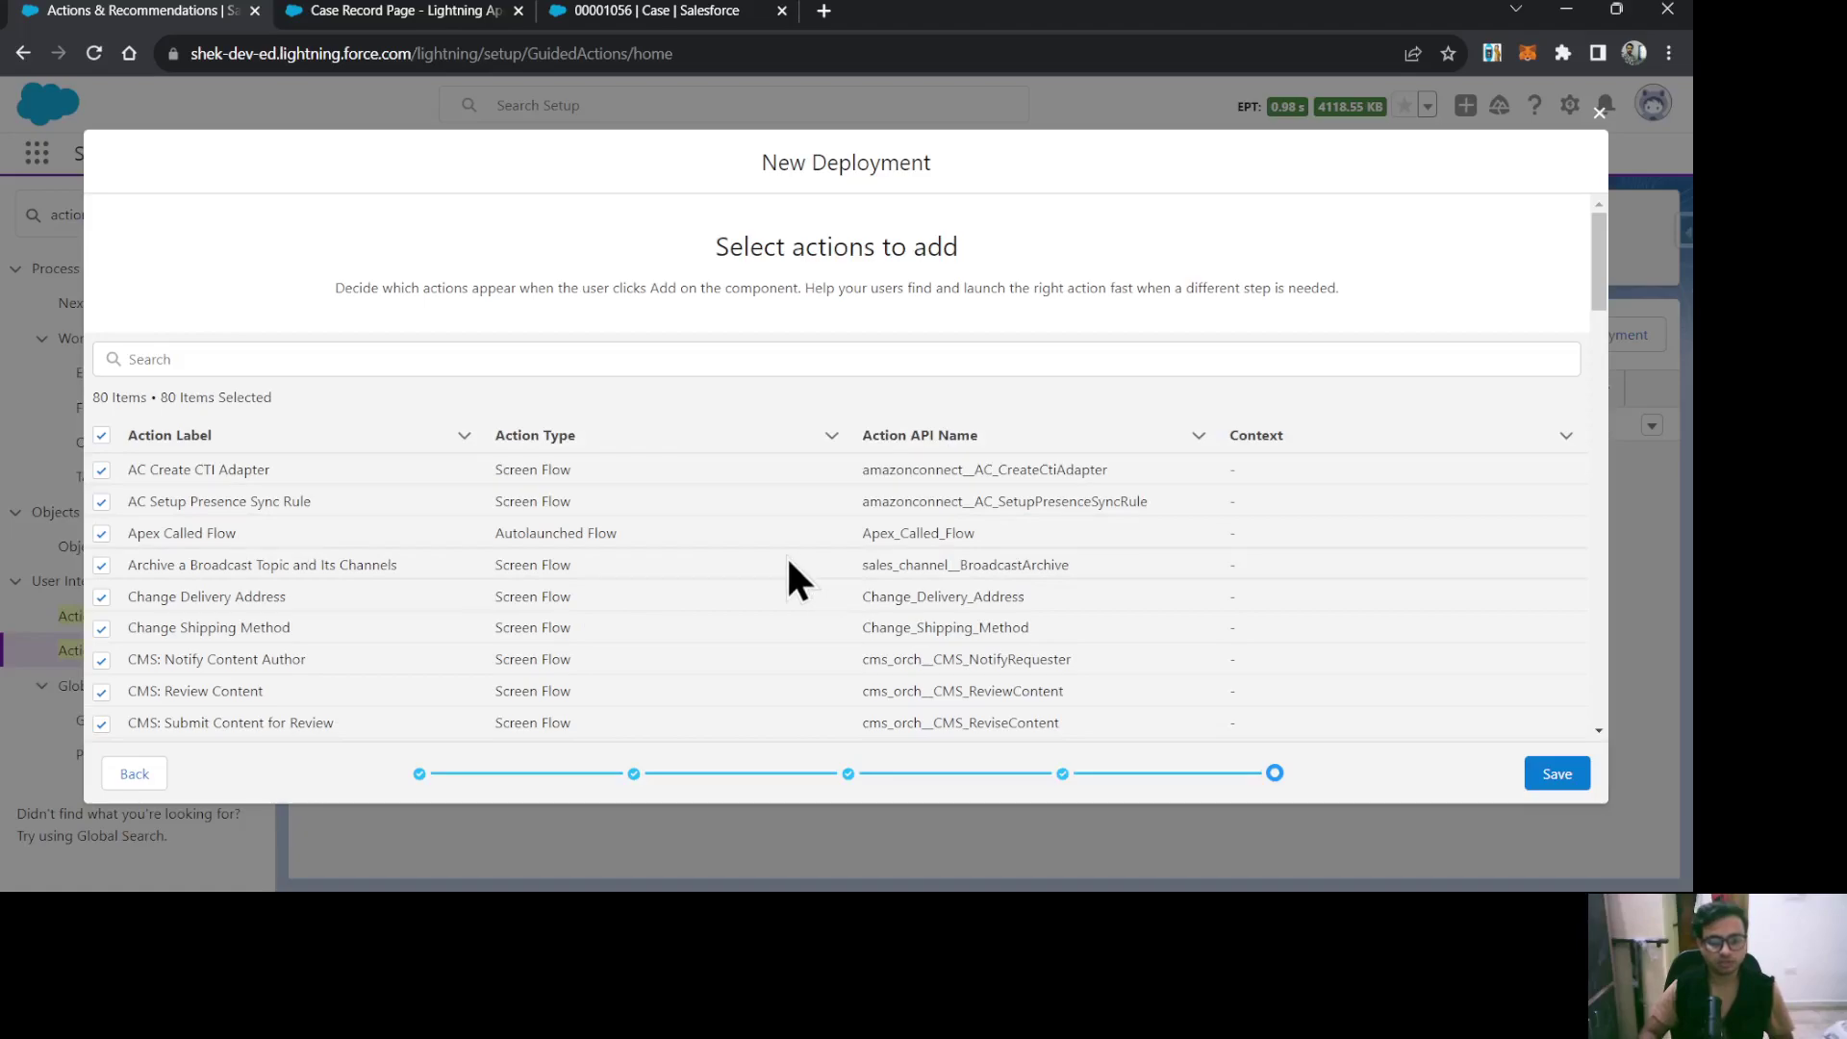
{"action": "left_click", "coordinate": [1558, 774]}
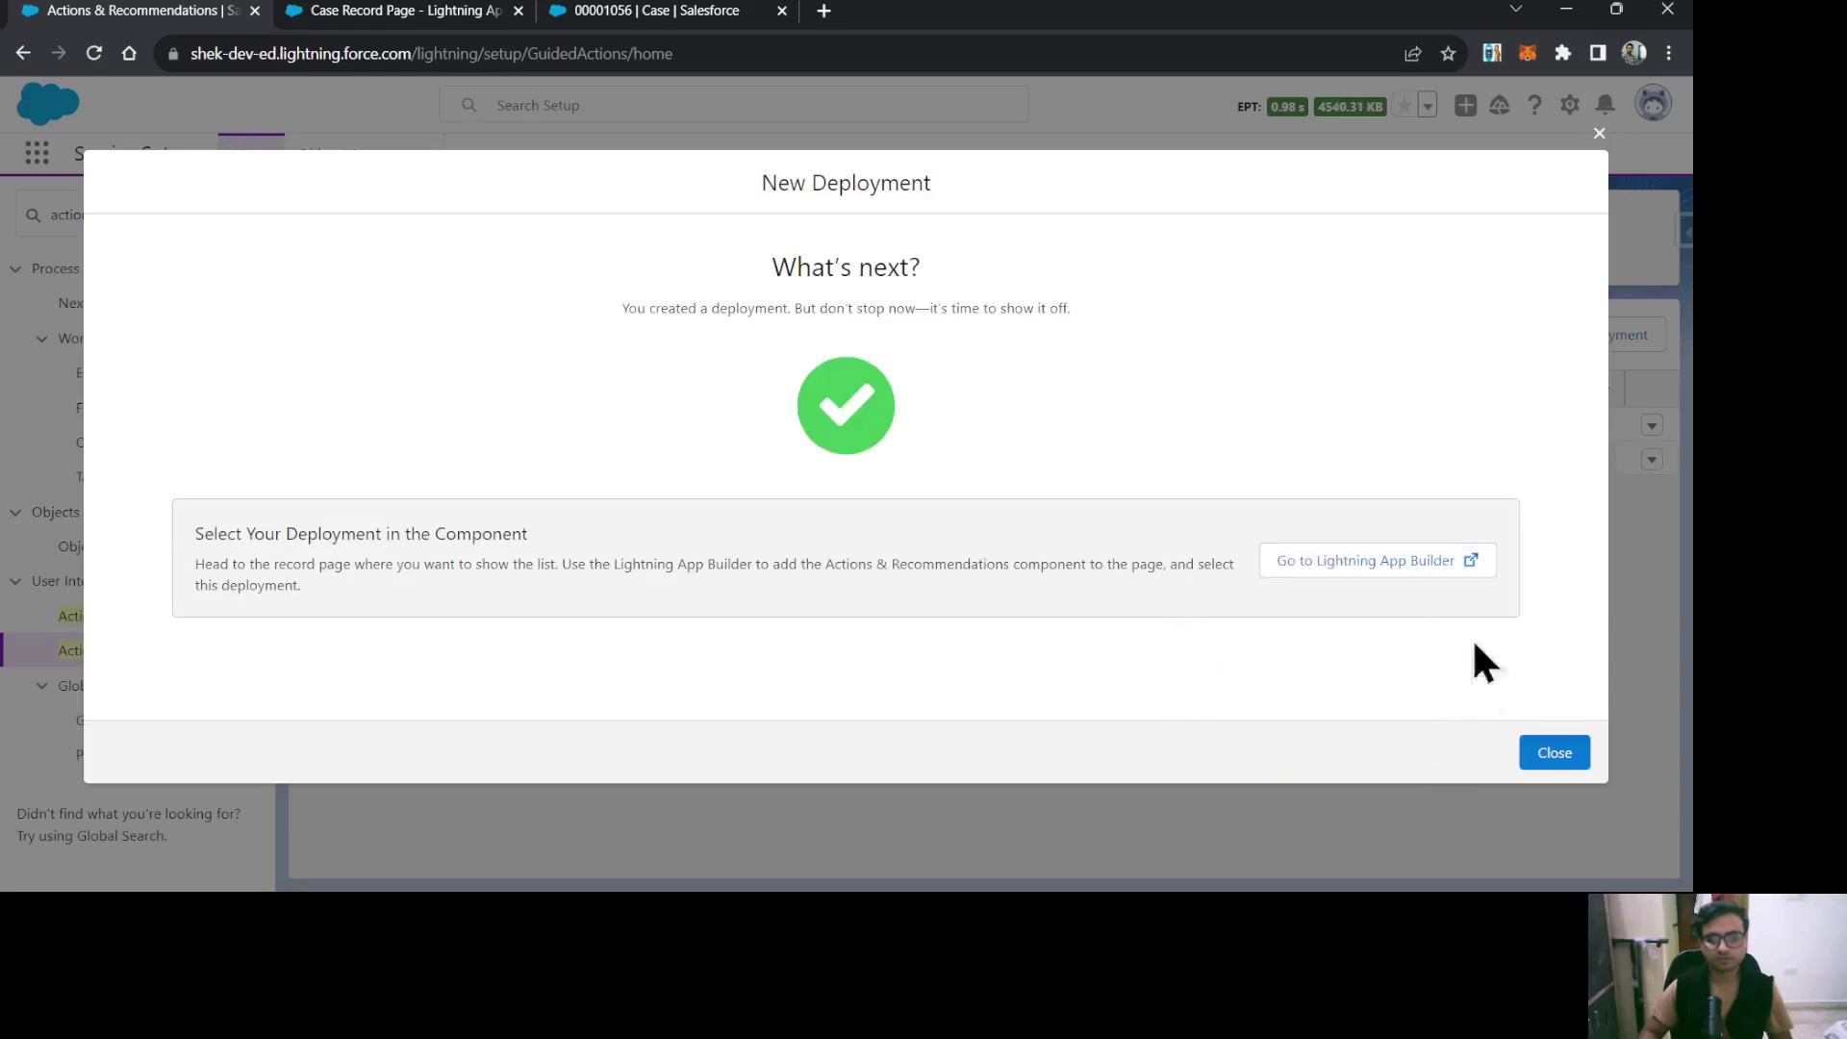
{"action": "left_click", "coordinate": [1551, 760]}
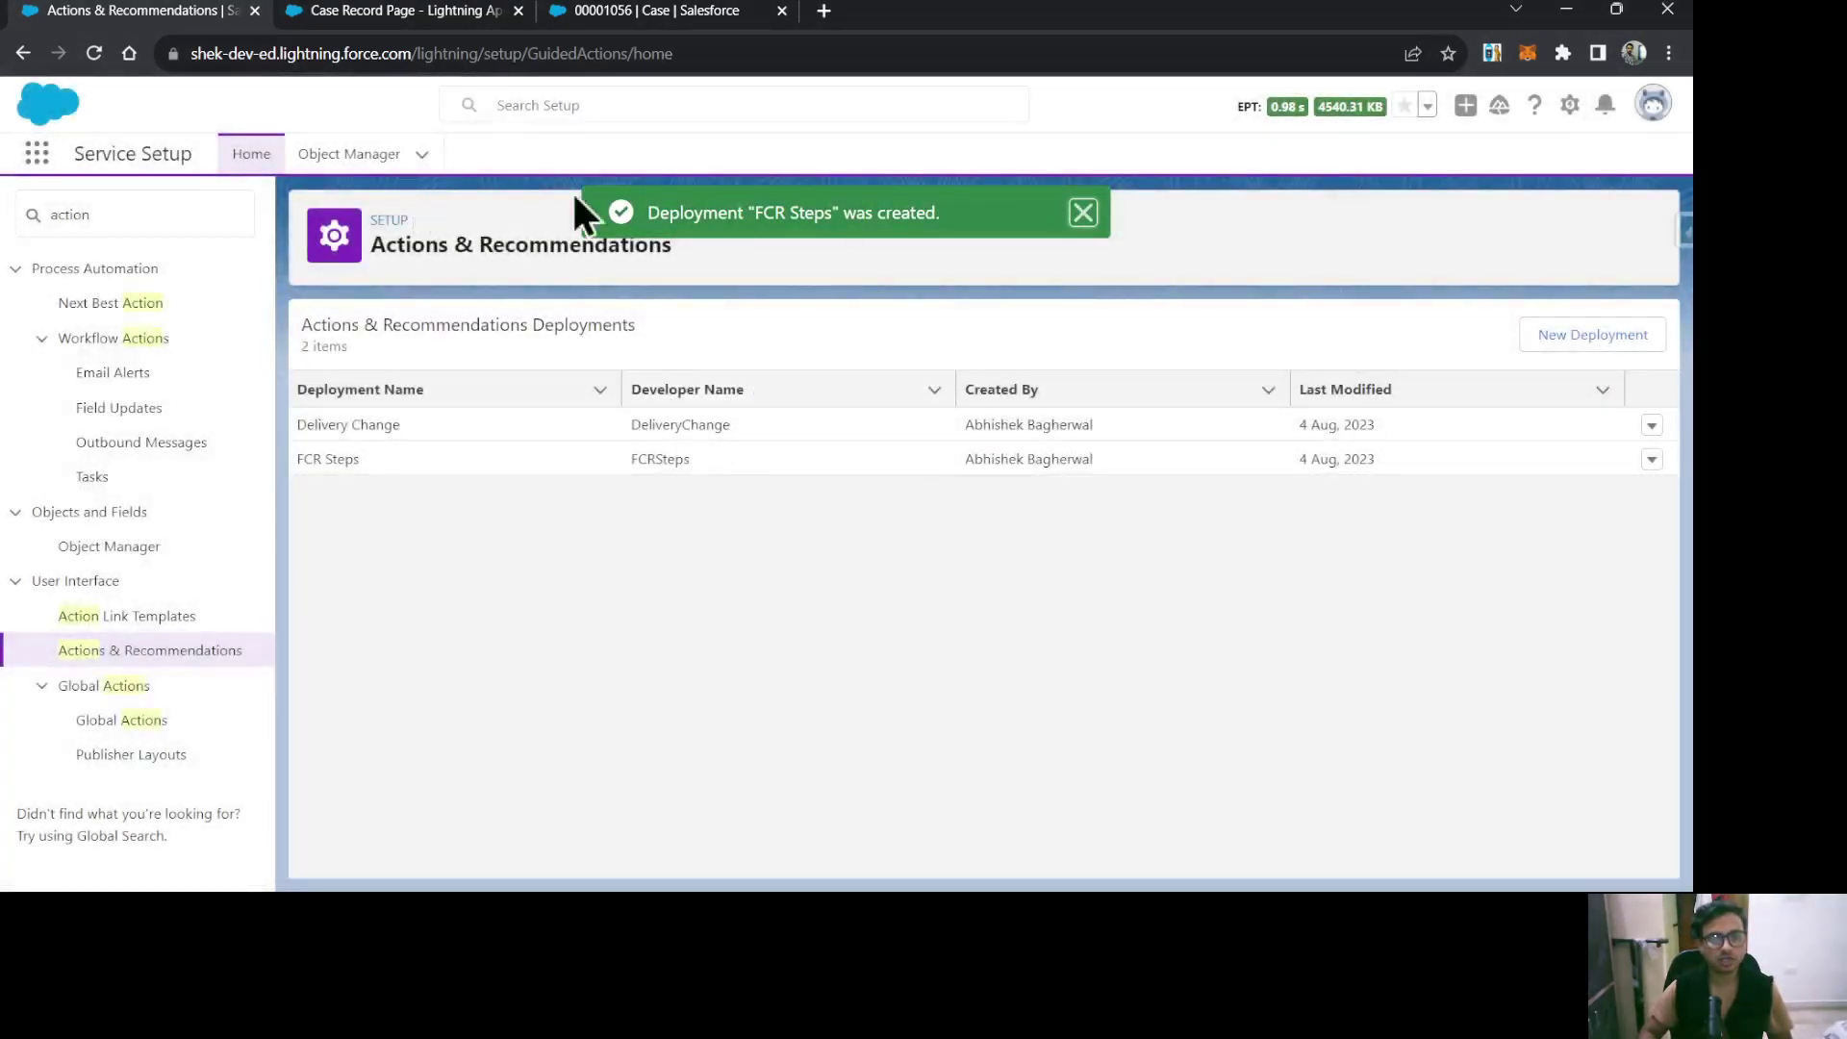
Place Actions & Recommendations above Knowledge on the Case Record Page using FCR Steps, and save.
{"action": "left_click", "coordinate": [413, 14]}
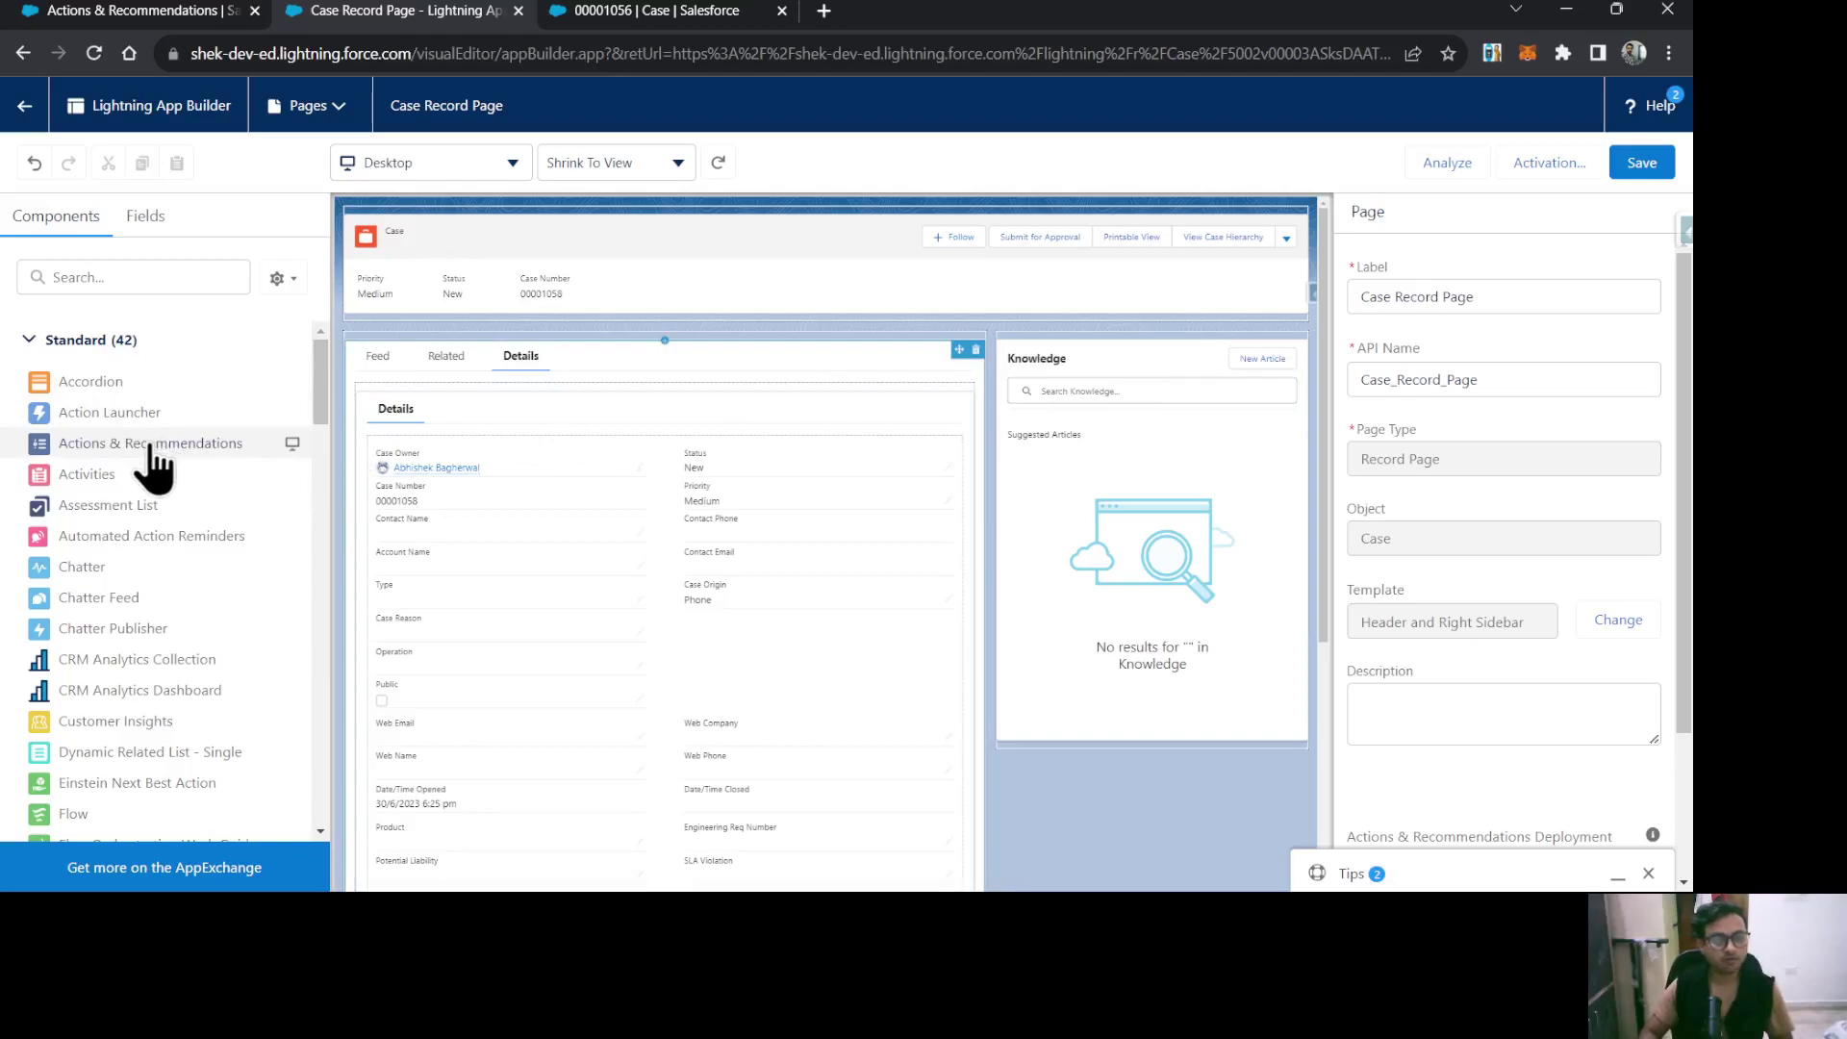
{"action": "left_click_drag", "start_coordinate": [165, 445], "coordinate": [1008, 342]}
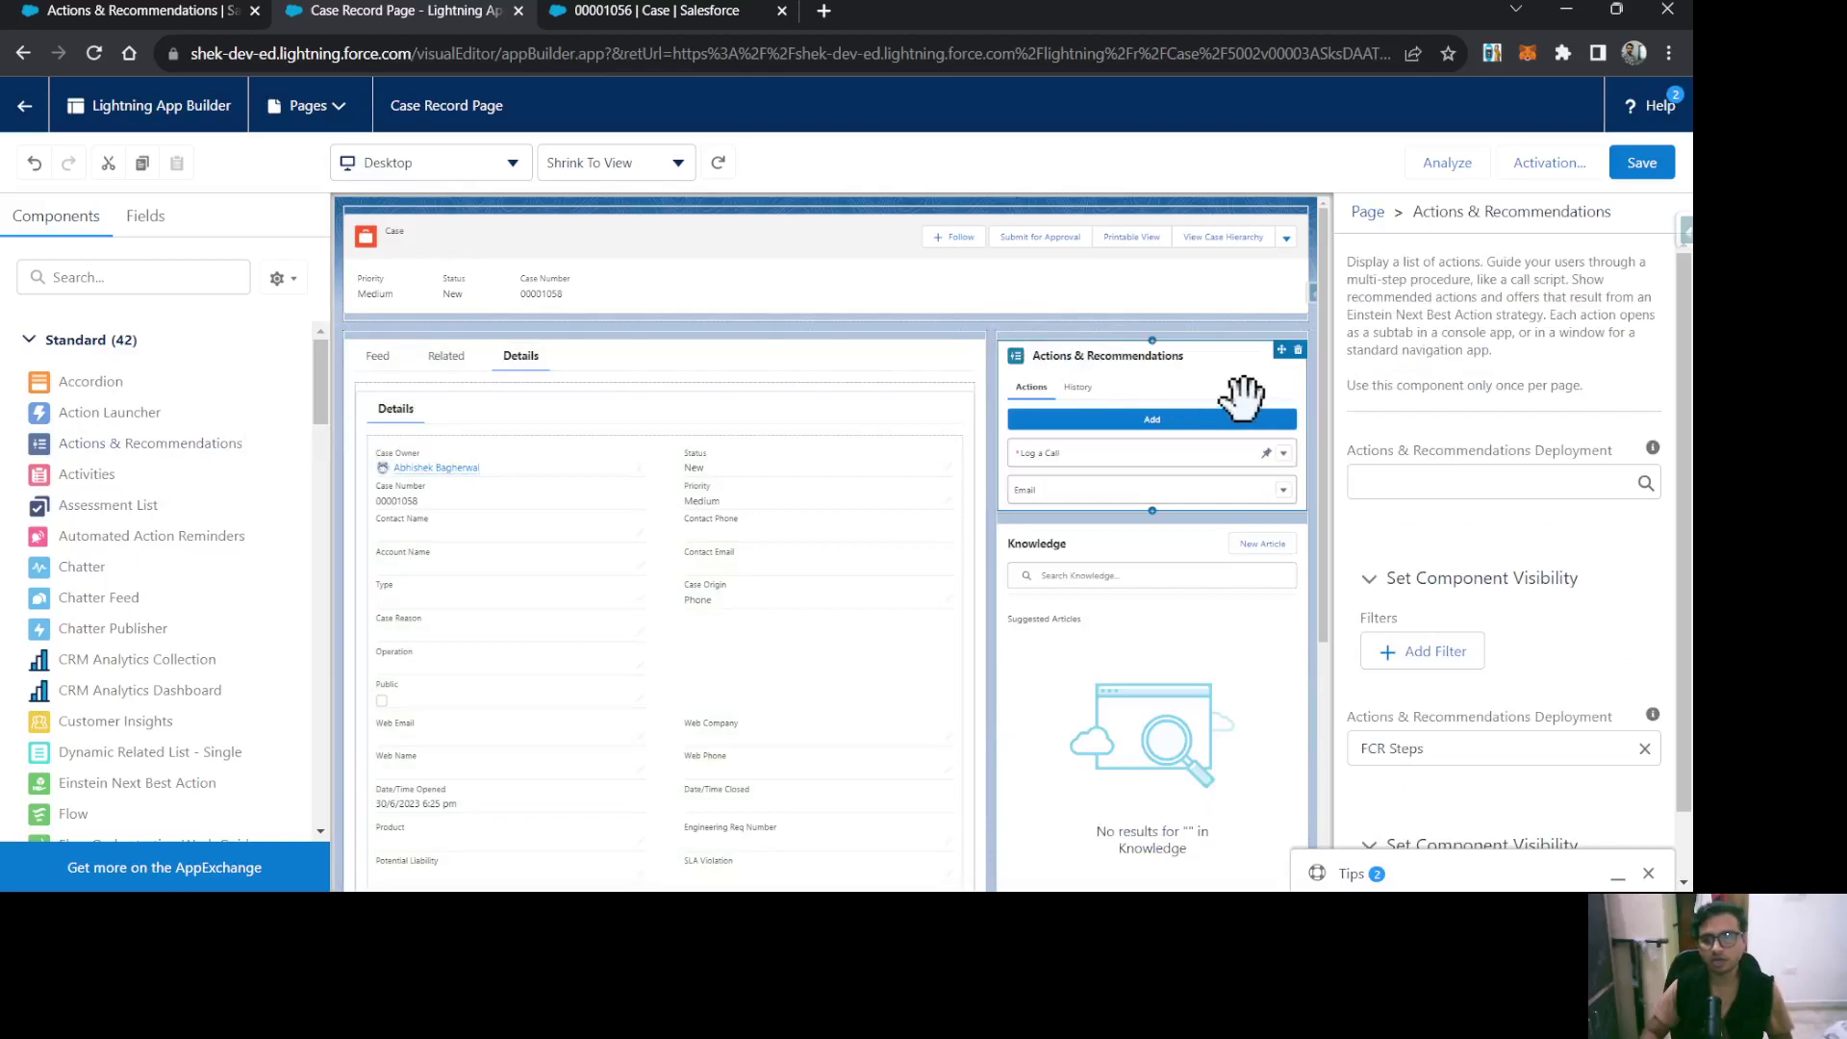
{"action": "left_click", "coordinate": [1508, 479]}
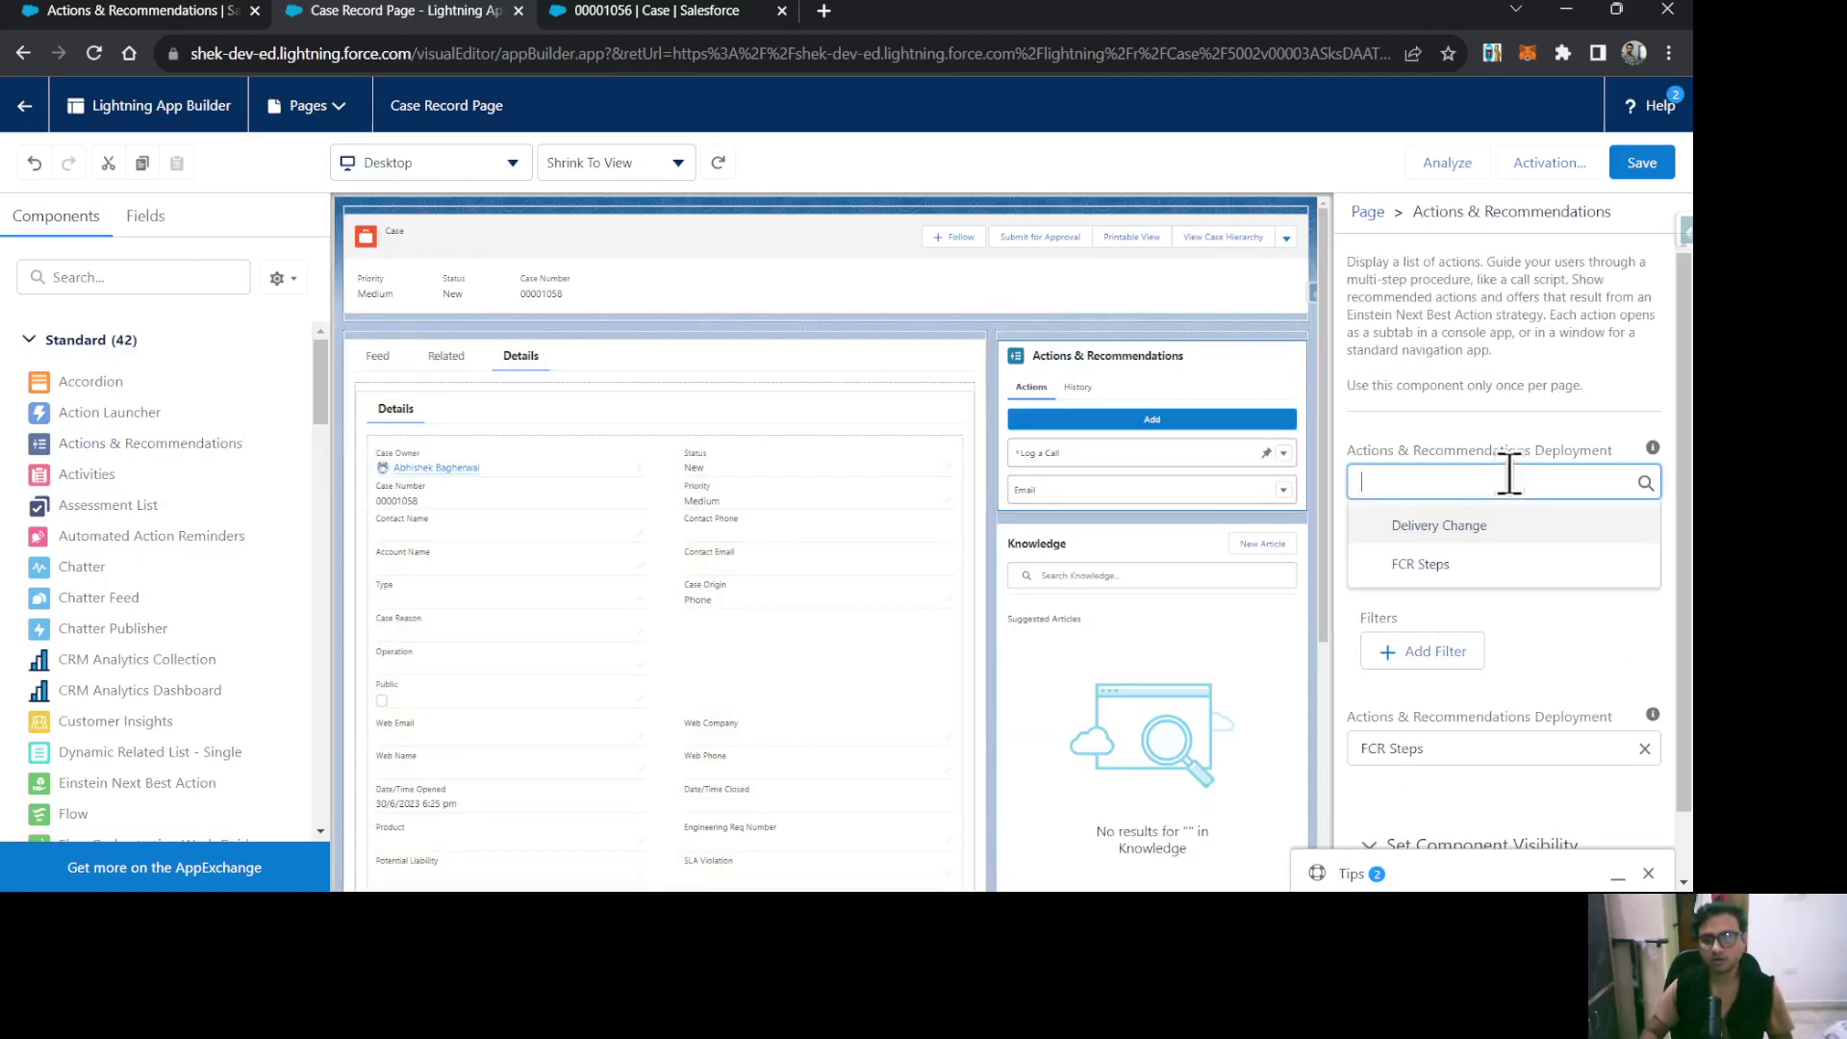
{"action": "left_click", "coordinate": [1460, 568]}
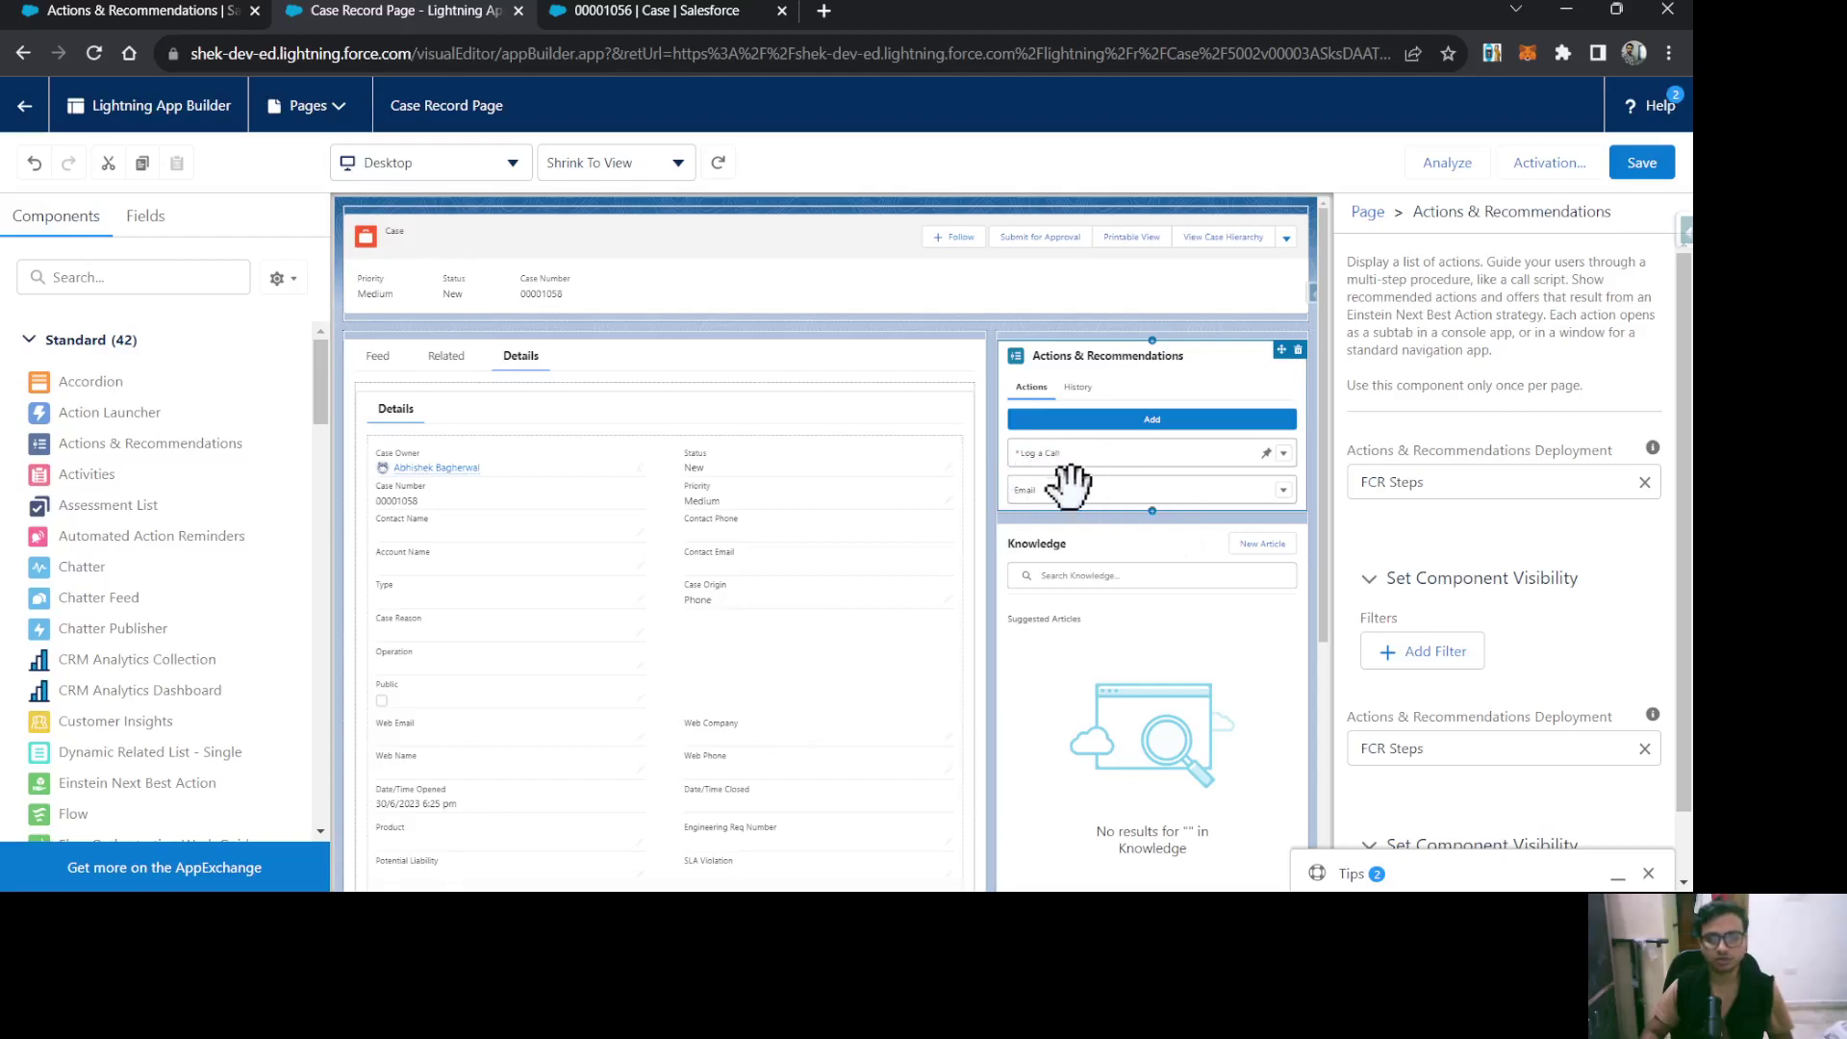
{"action": "left_click", "coordinate": [1640, 163]}
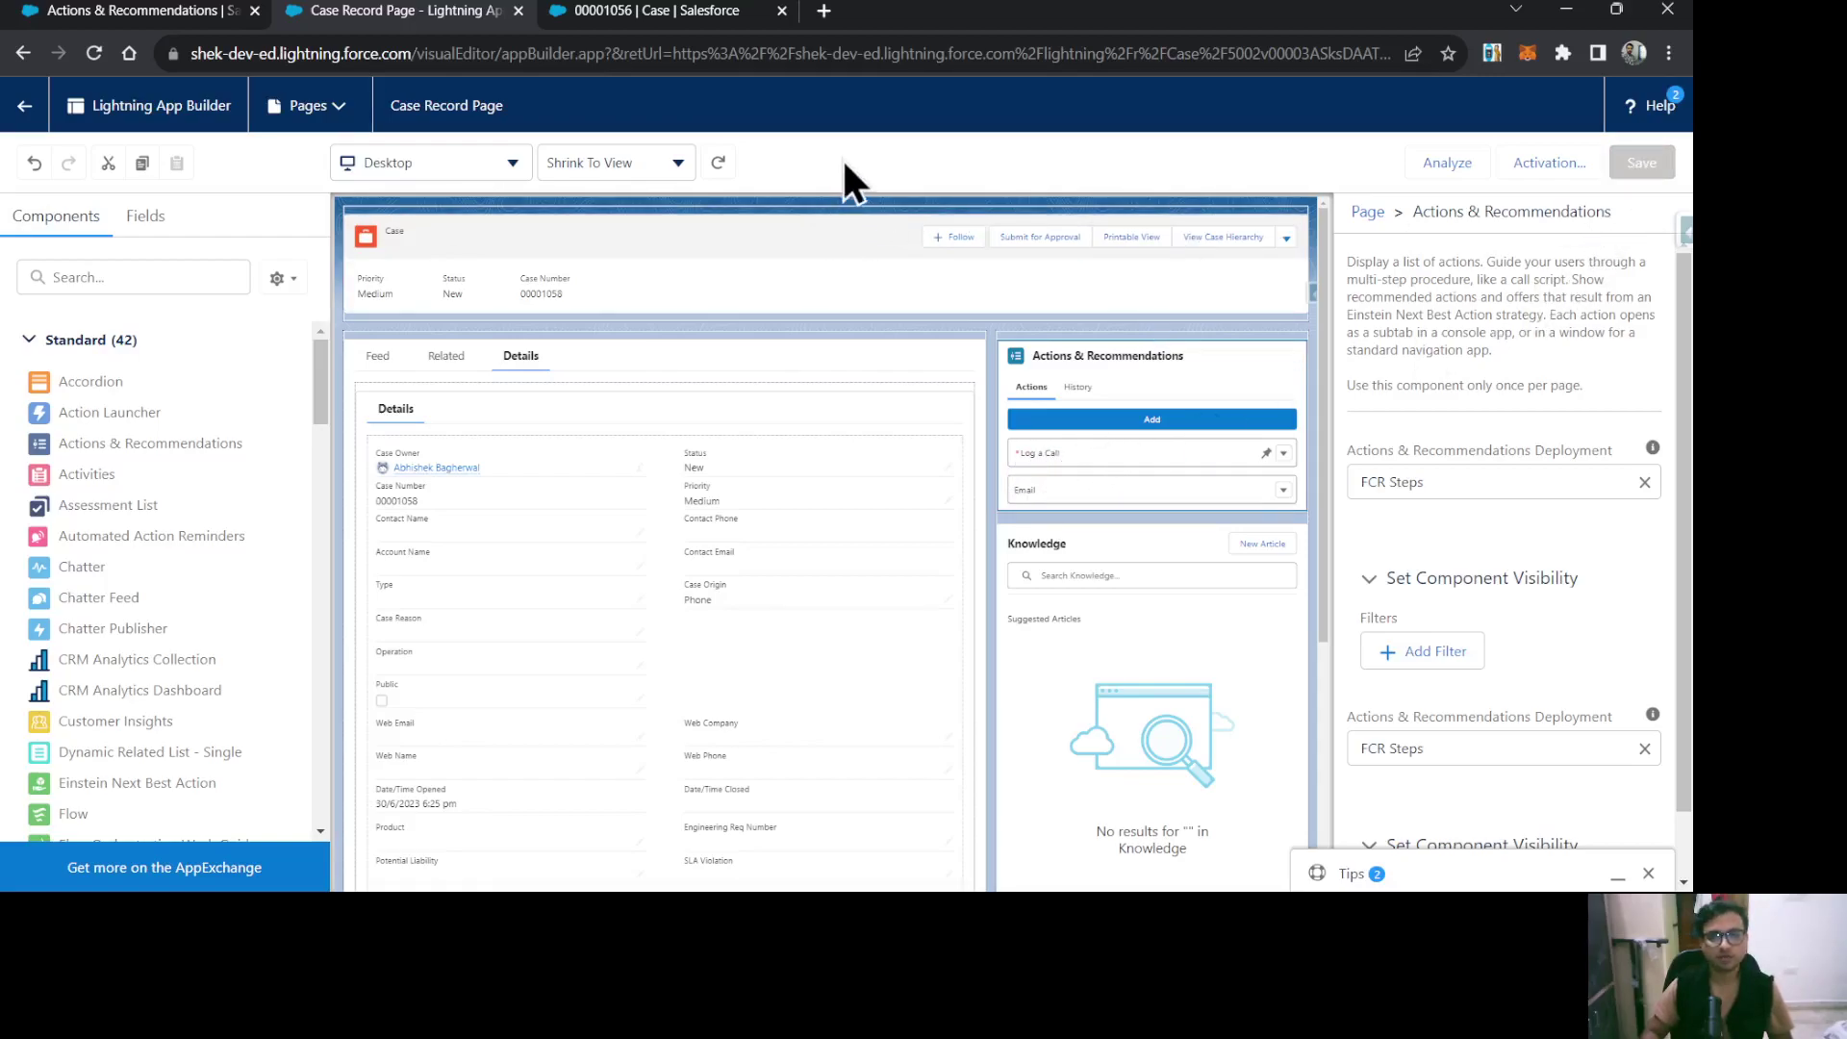
{"action": "left_click", "coordinate": [639, 11]}
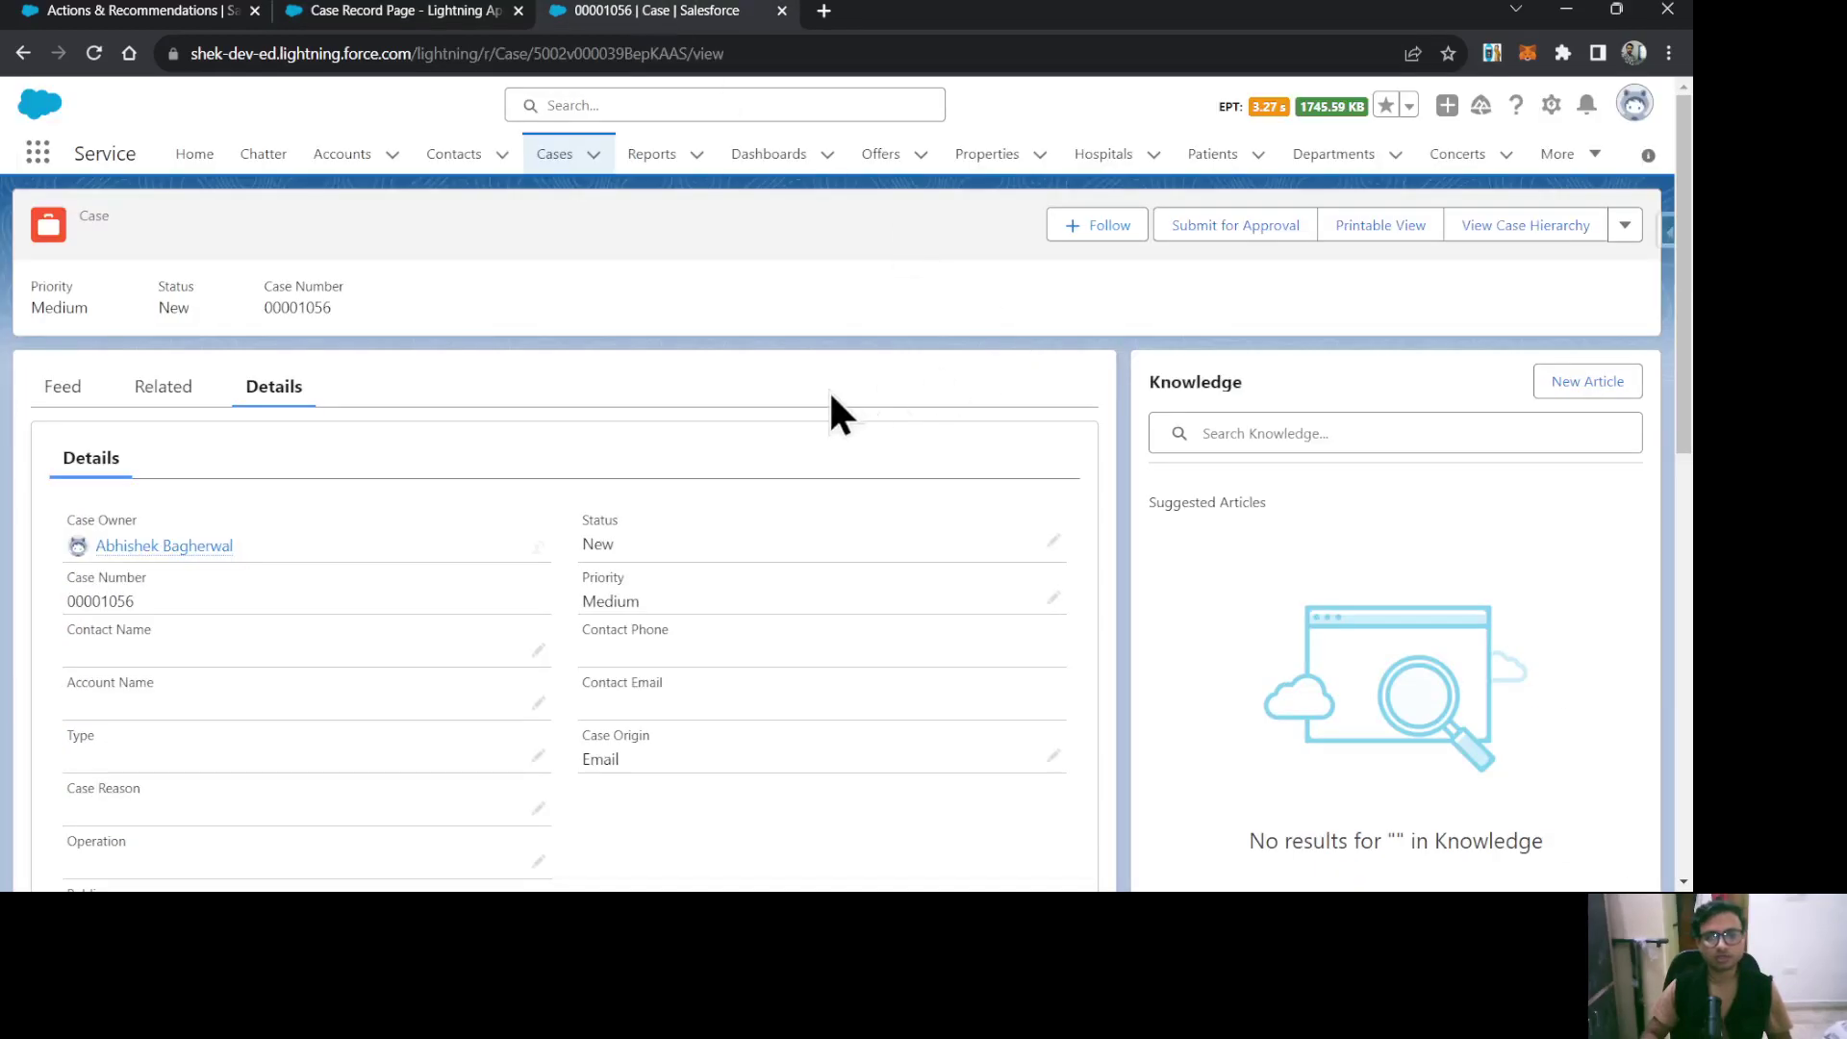
Reload the case, save the Case Record Page again, reload once more, and log out.
{"action": "key", "text": "F5"}
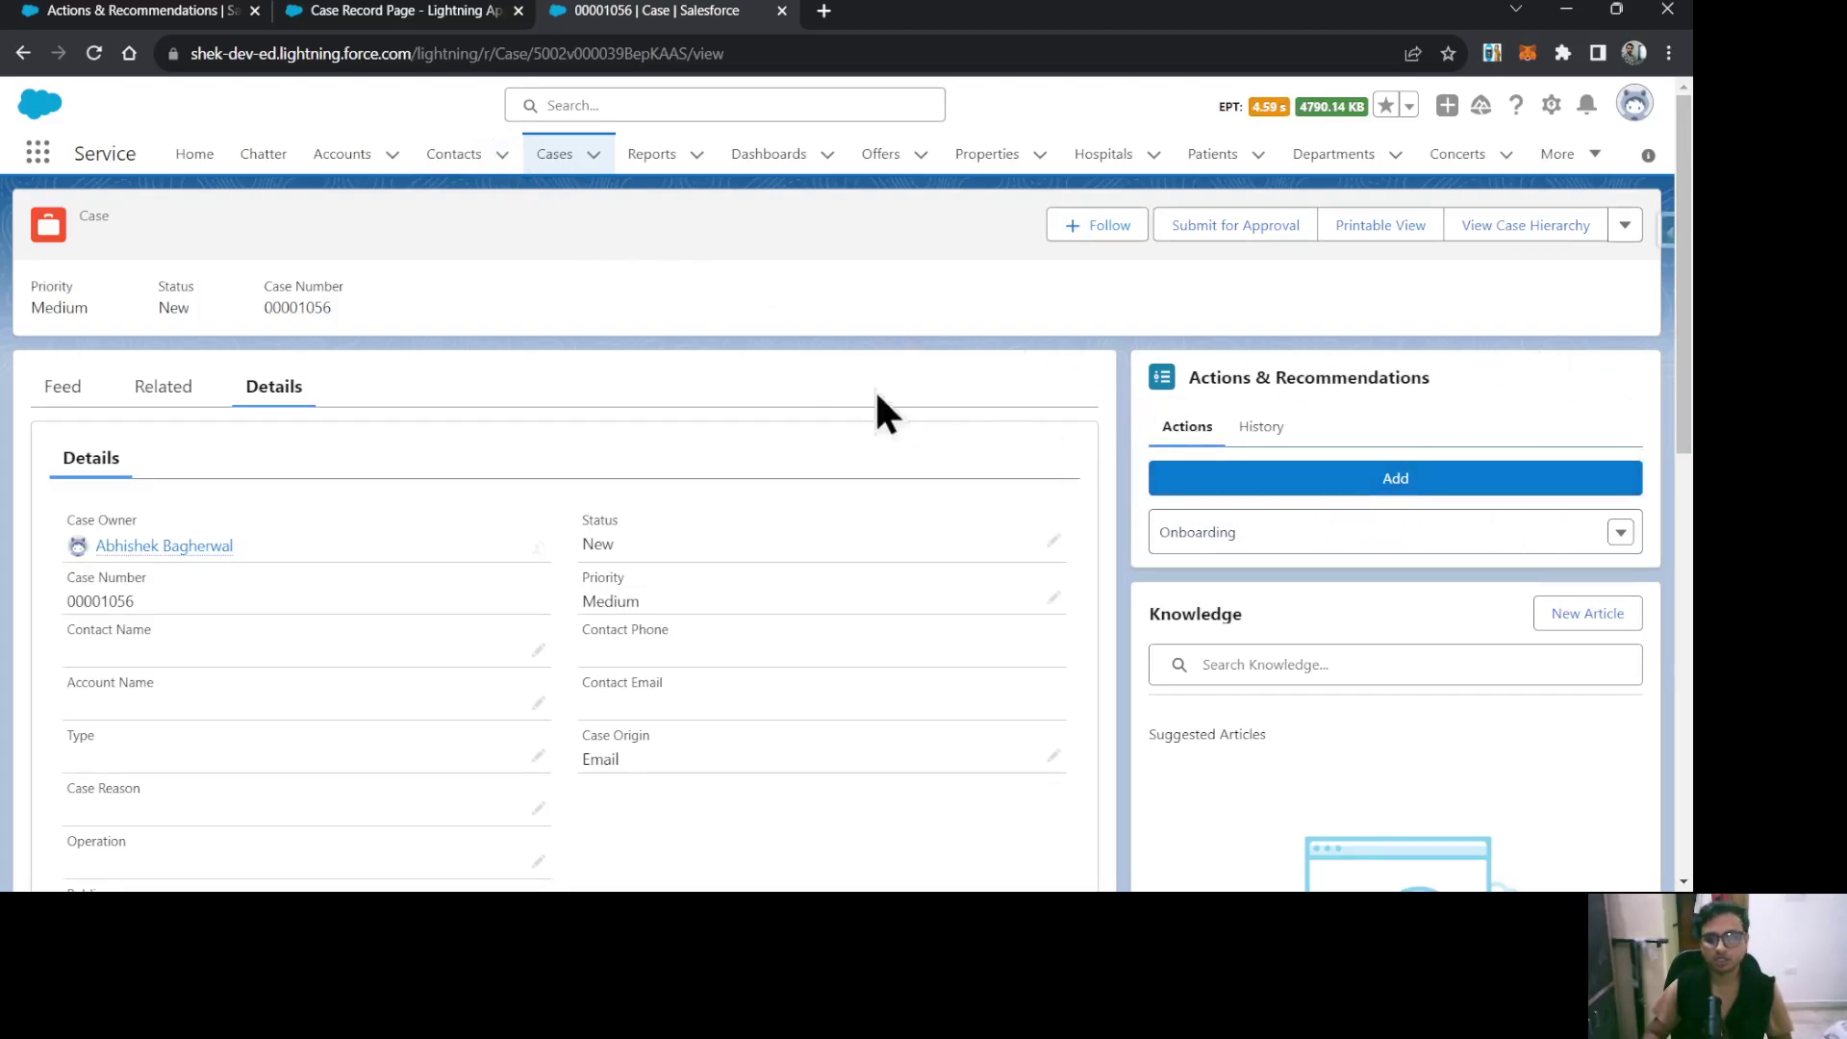
{"action": "left_click", "coordinate": [441, 11]}
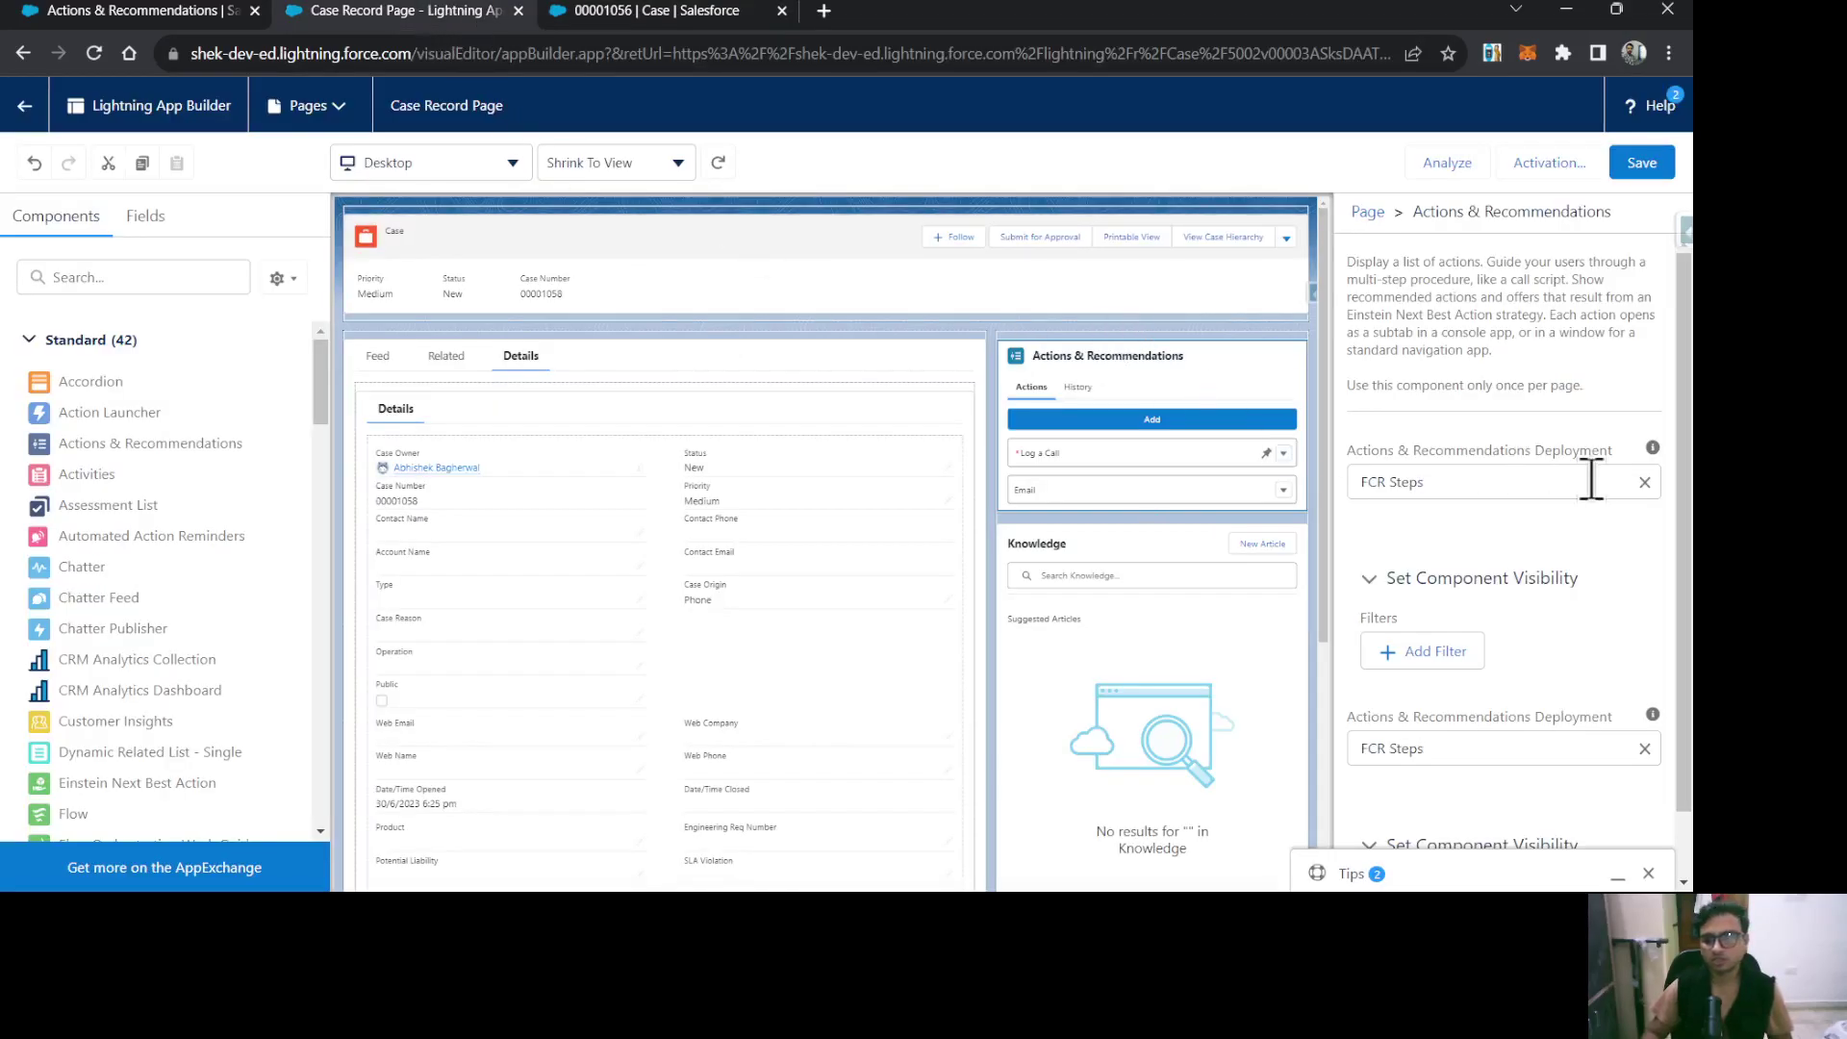
{"action": "left_click", "coordinate": [1637, 169]}
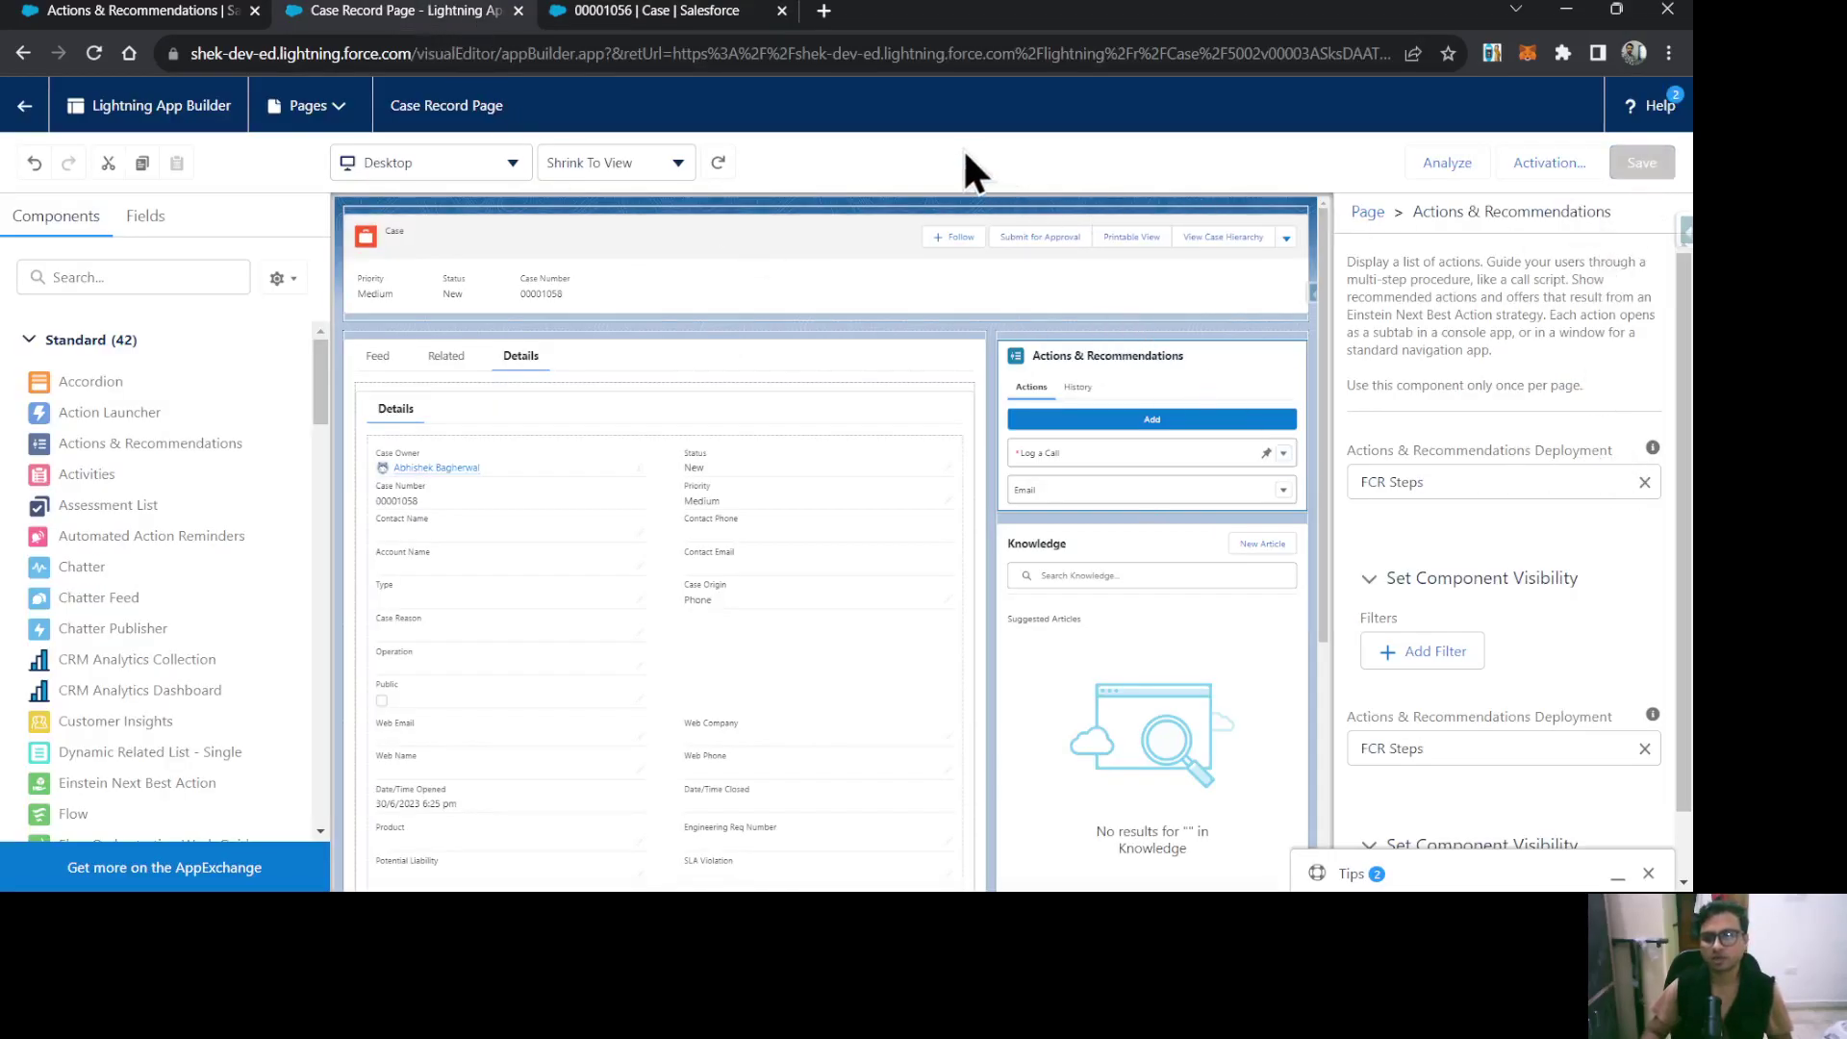
{"action": "left_click", "coordinate": [598, 12]}
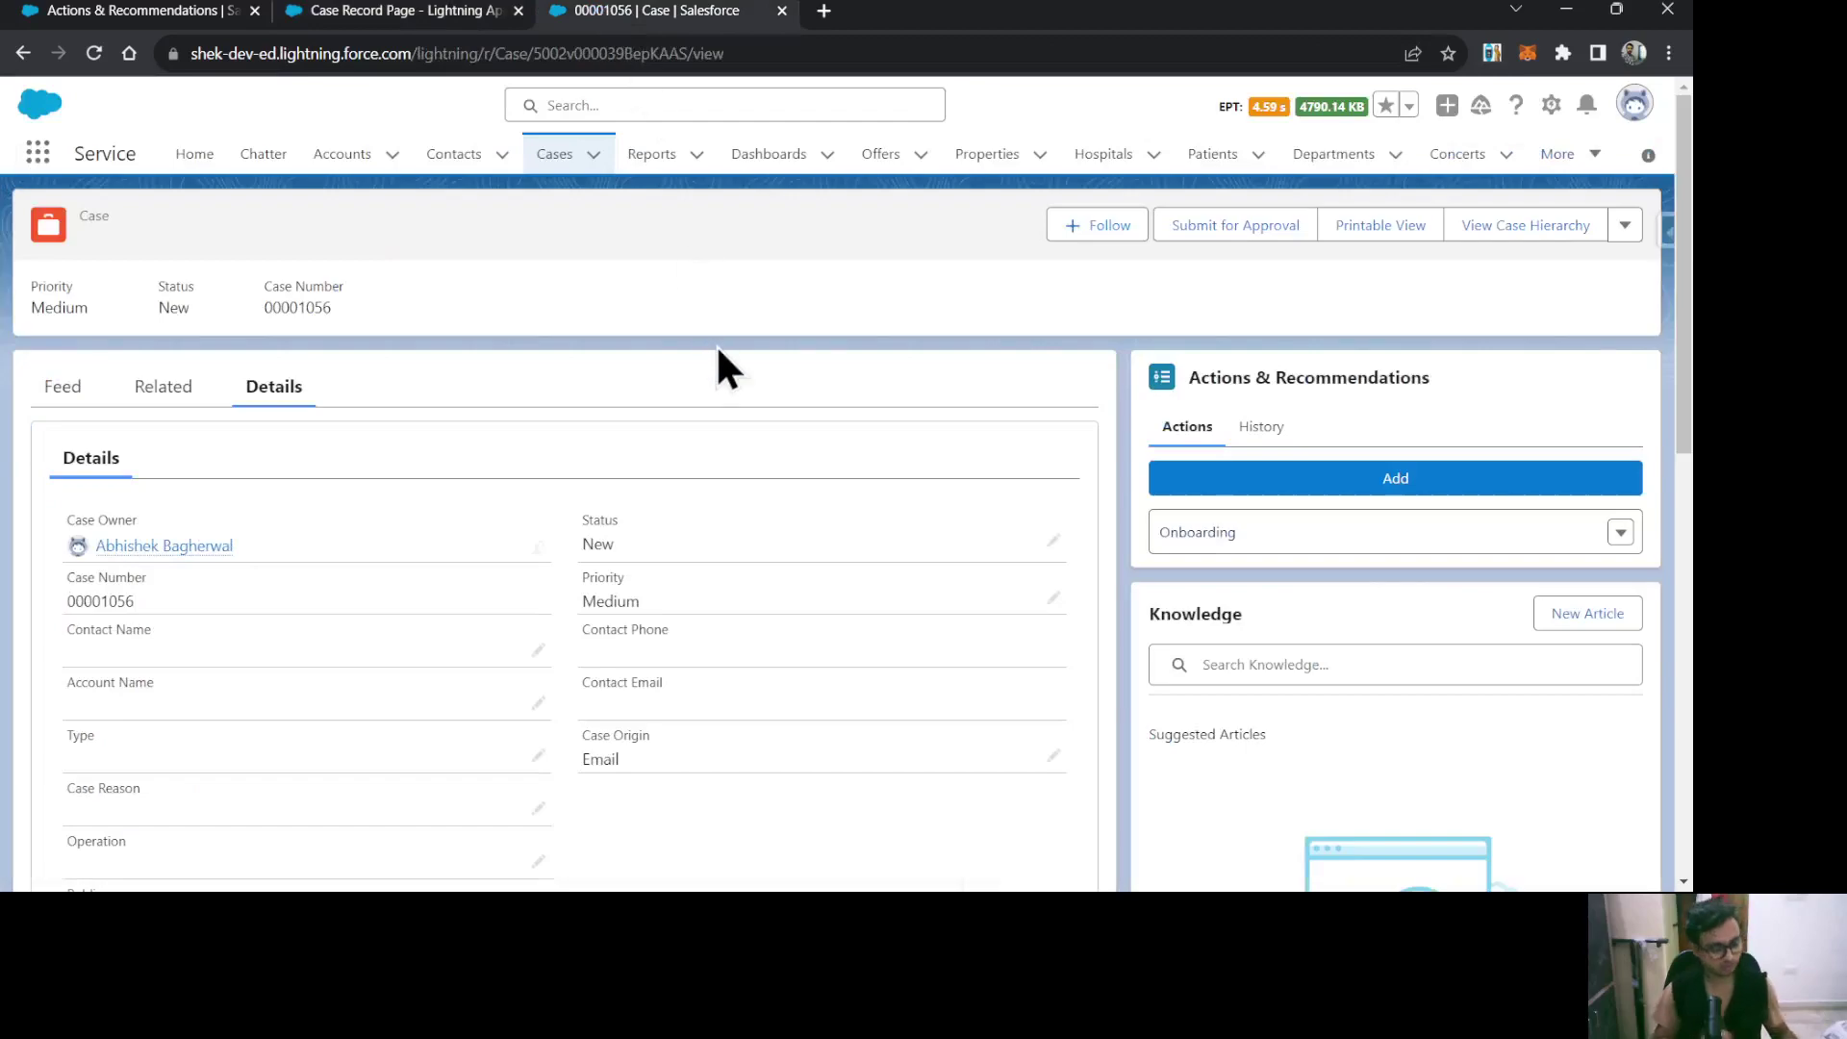
{"action": "key", "text": "F5"}
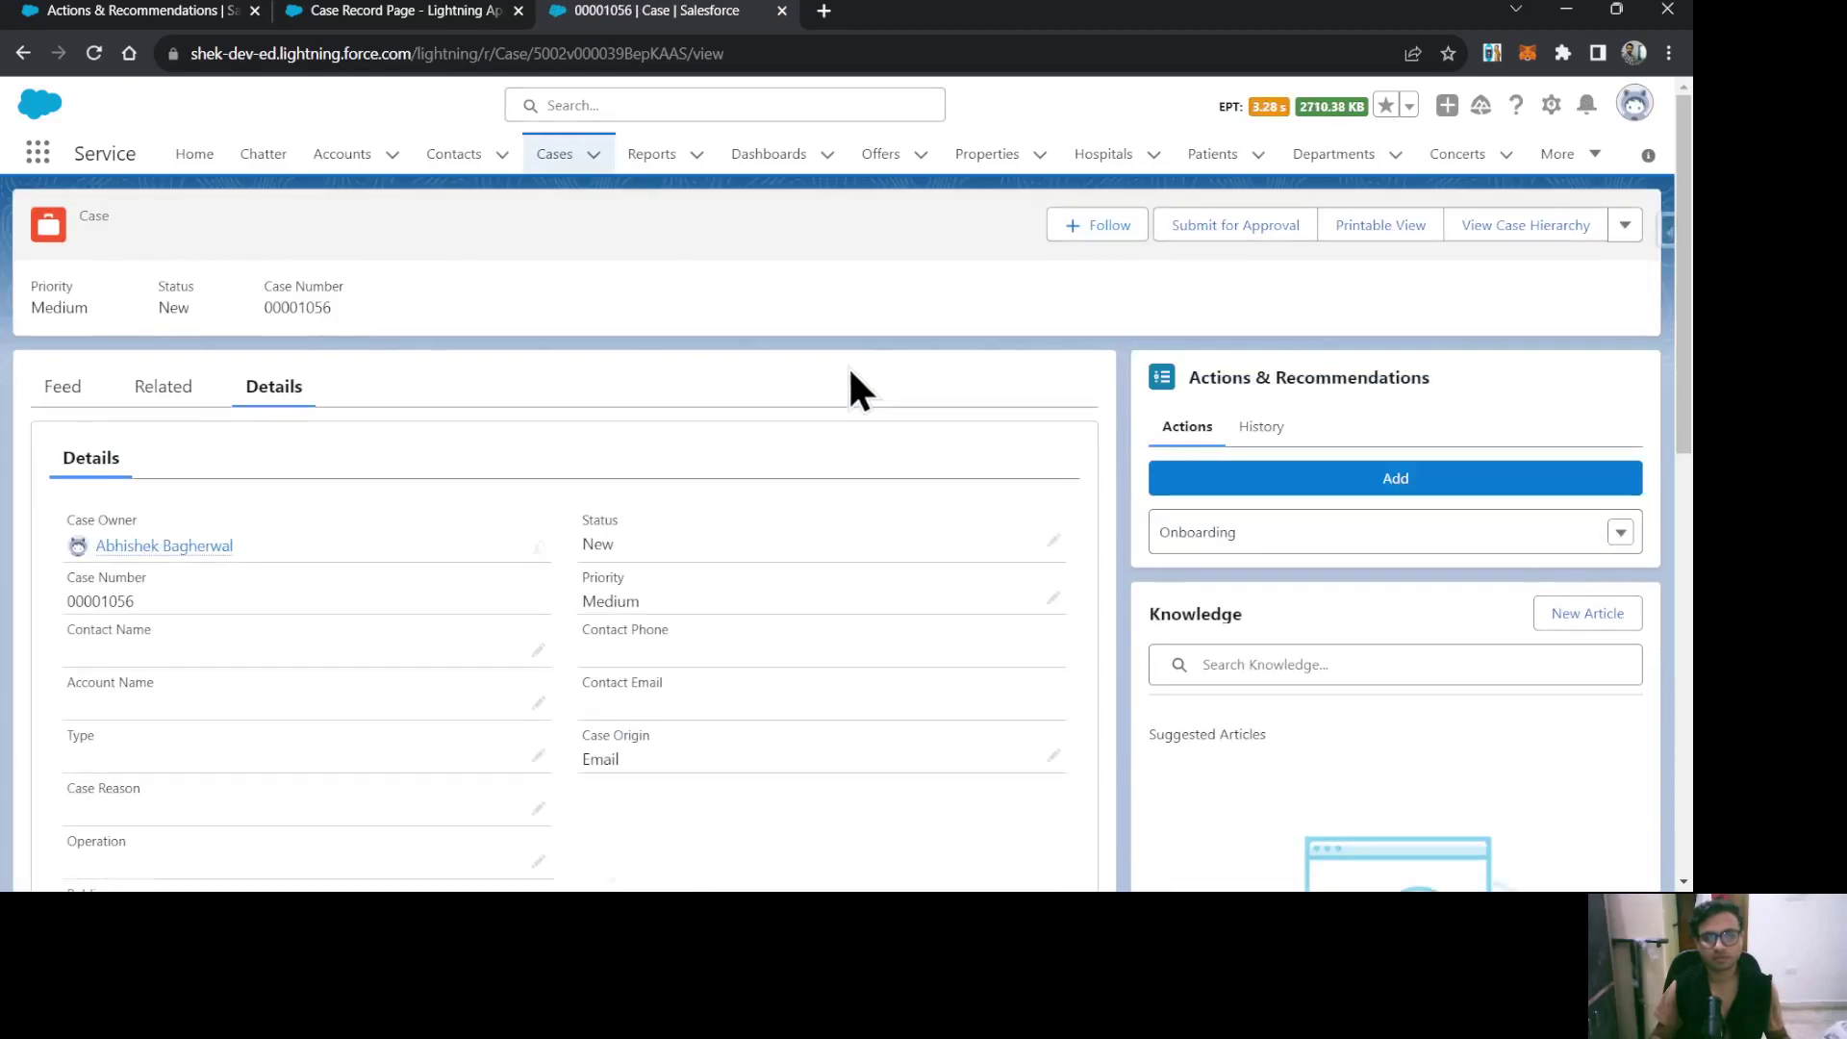
{"action": "left_click", "coordinate": [1632, 107]}
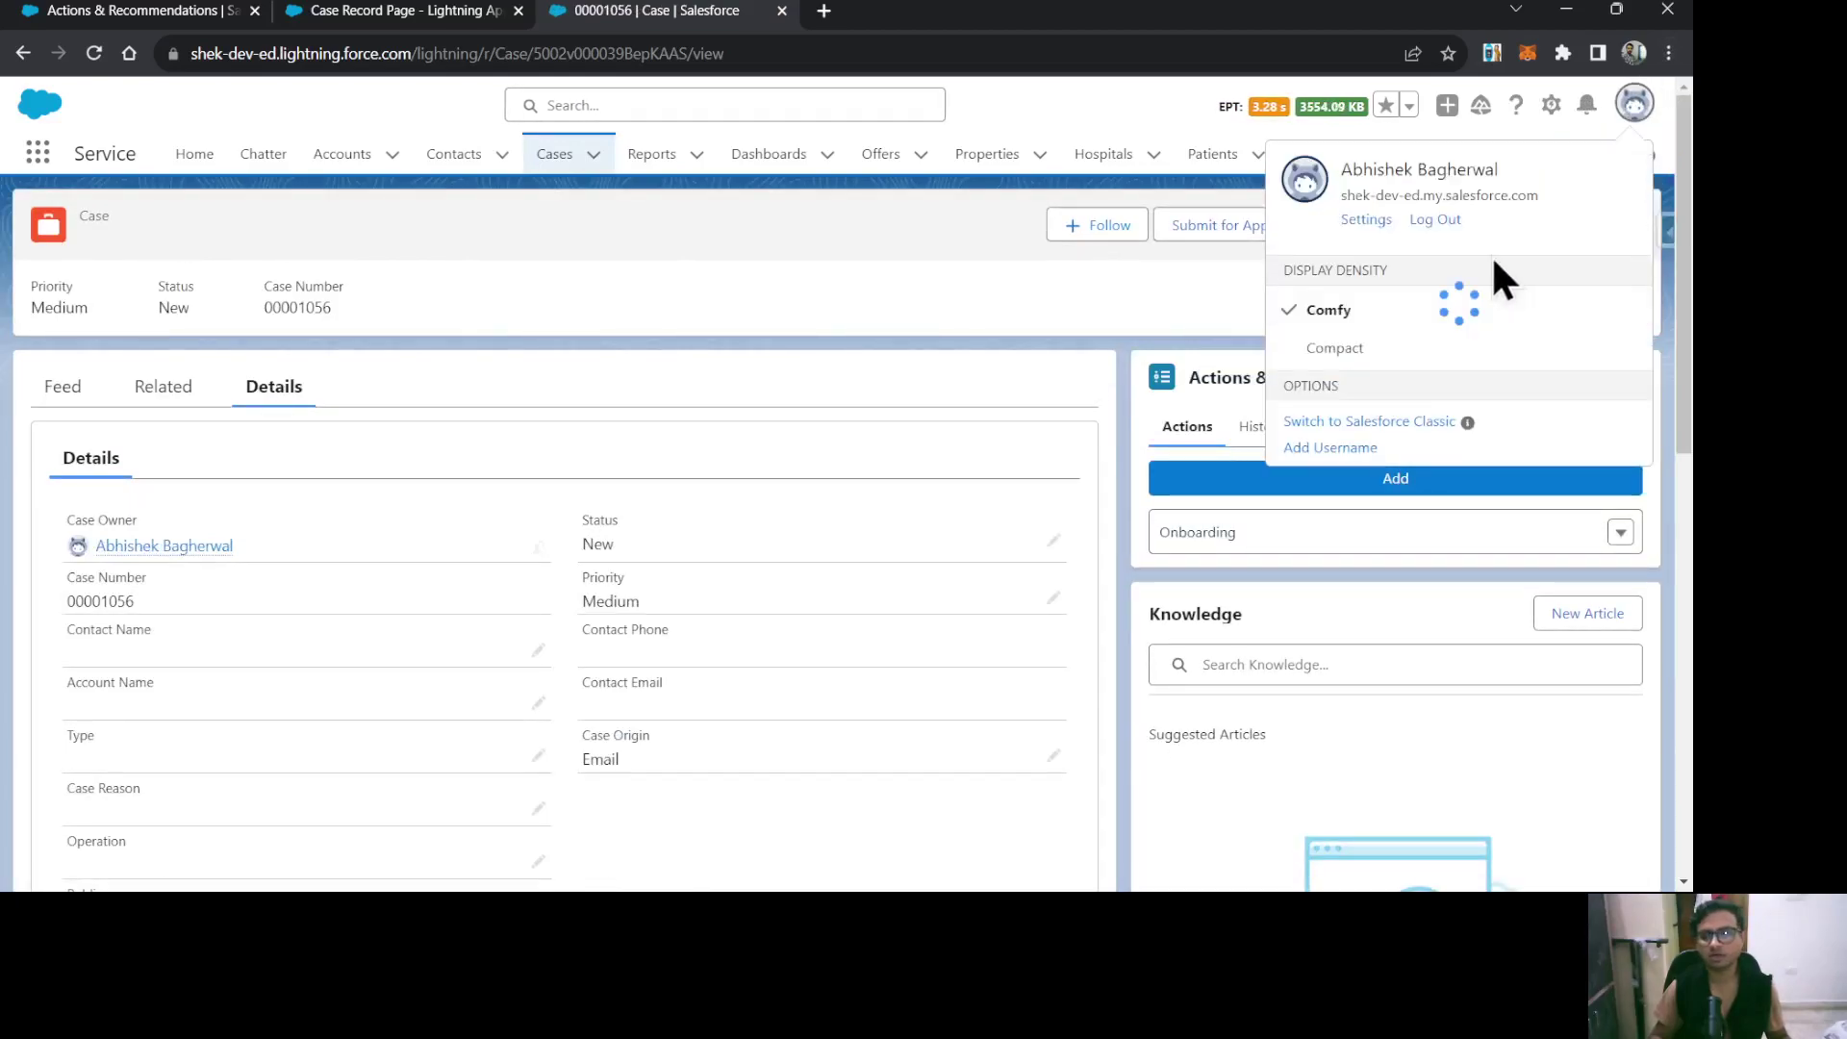
{"action": "left_click", "coordinate": [1448, 217]}
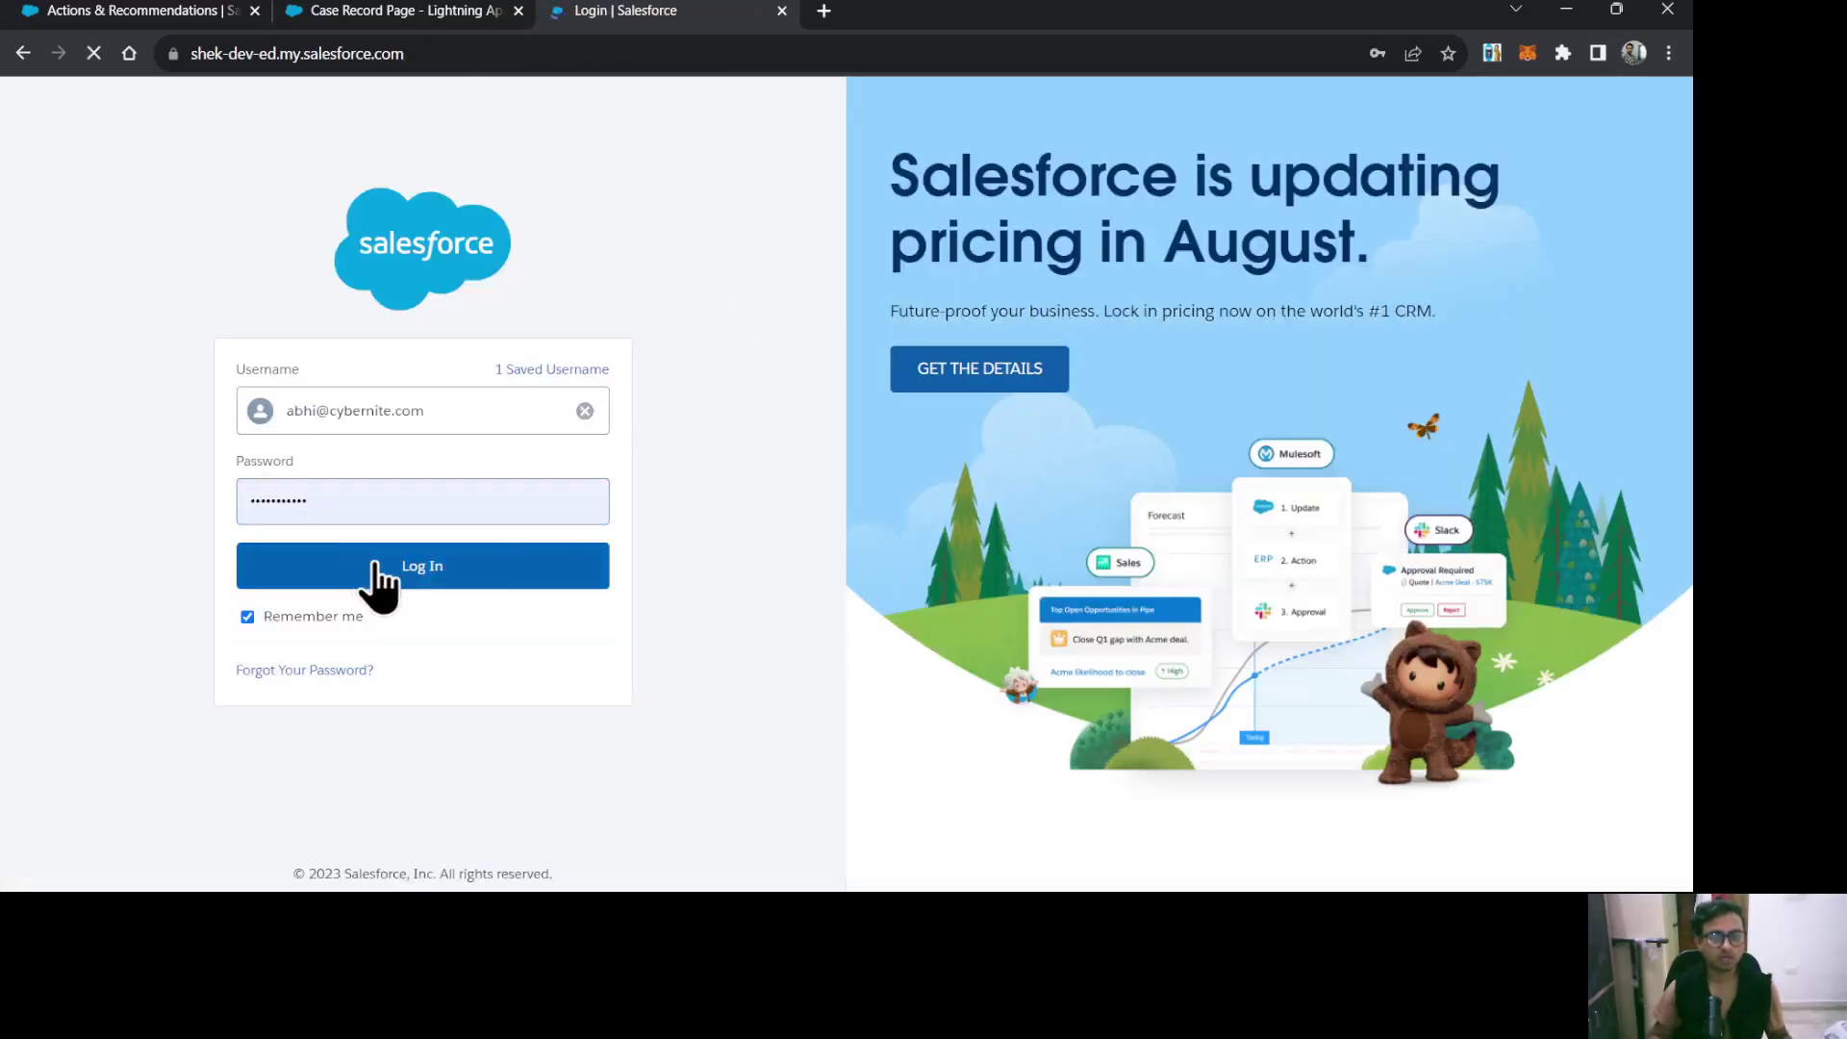
Log back in, open Service's Cases, view case 00001056, and return to the Cases list.
{"action": "left_click", "coordinate": [378, 572]}
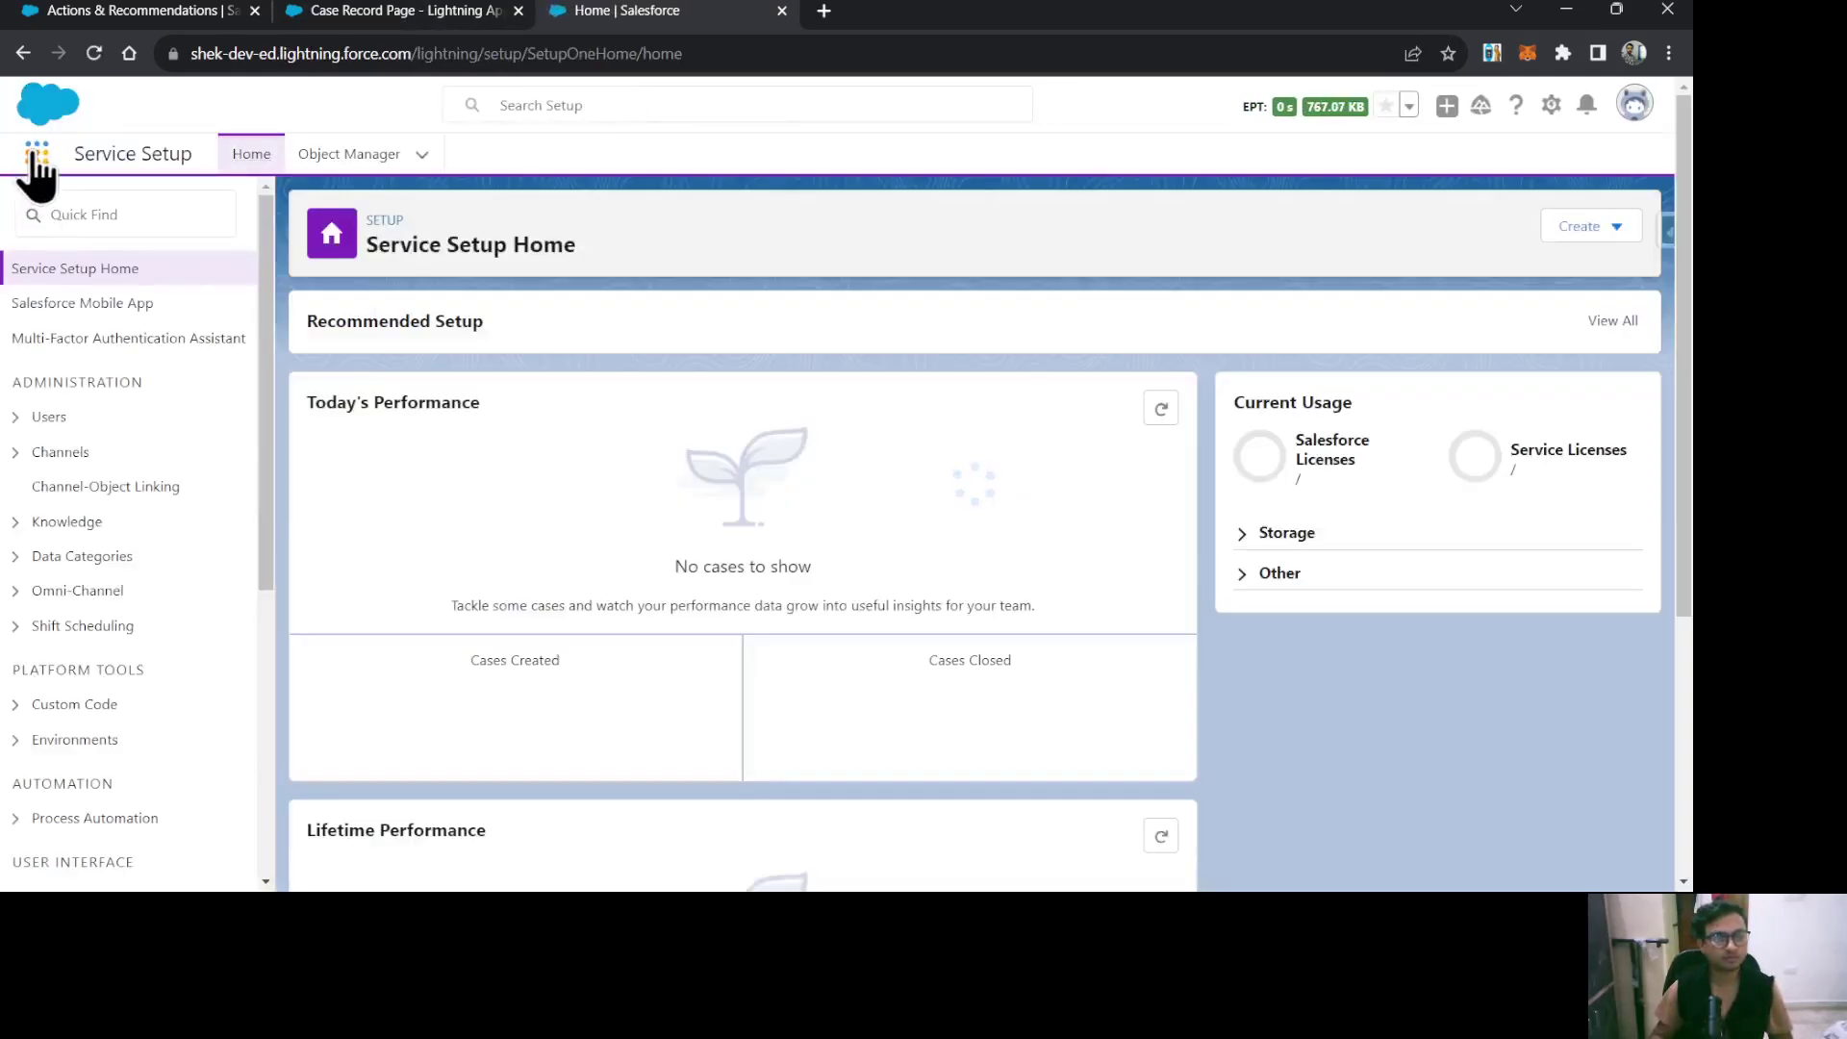
{"action": "left_click", "coordinate": [36, 154]}
{"action": "key", "text": "Return"}
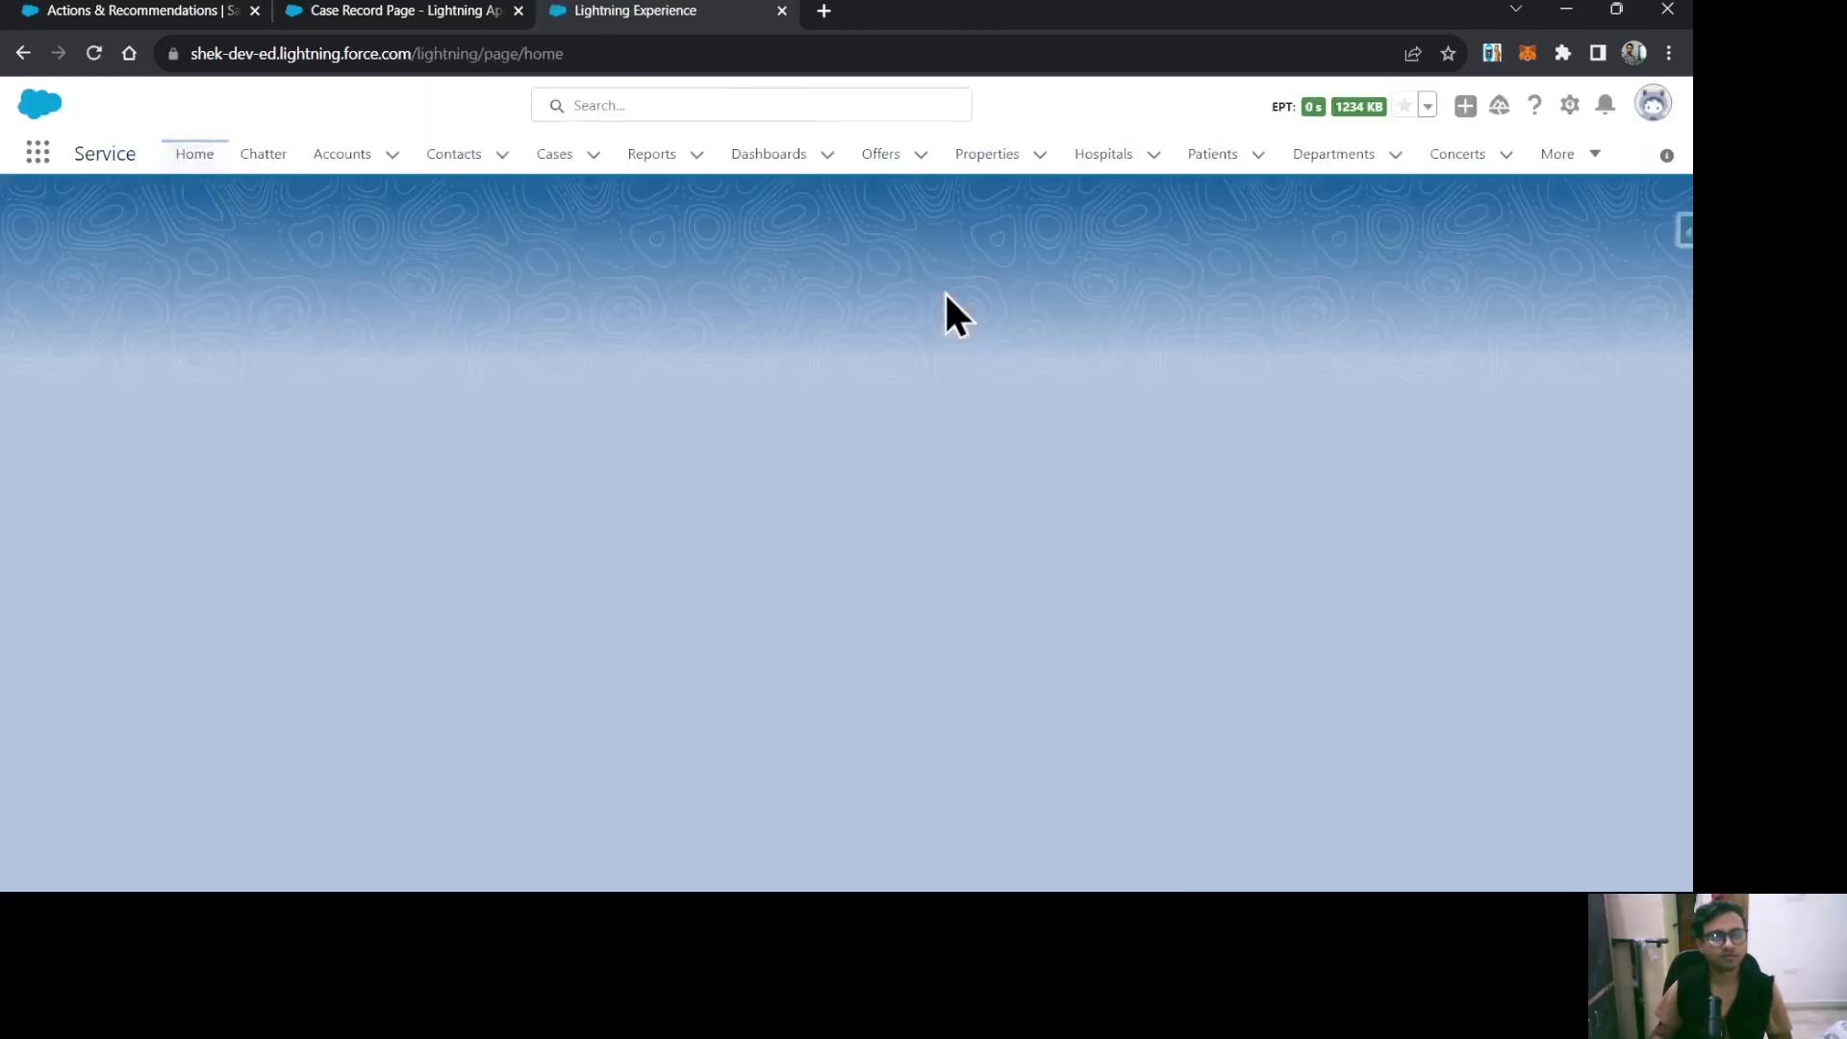
{"action": "left_click", "coordinate": [555, 154]}
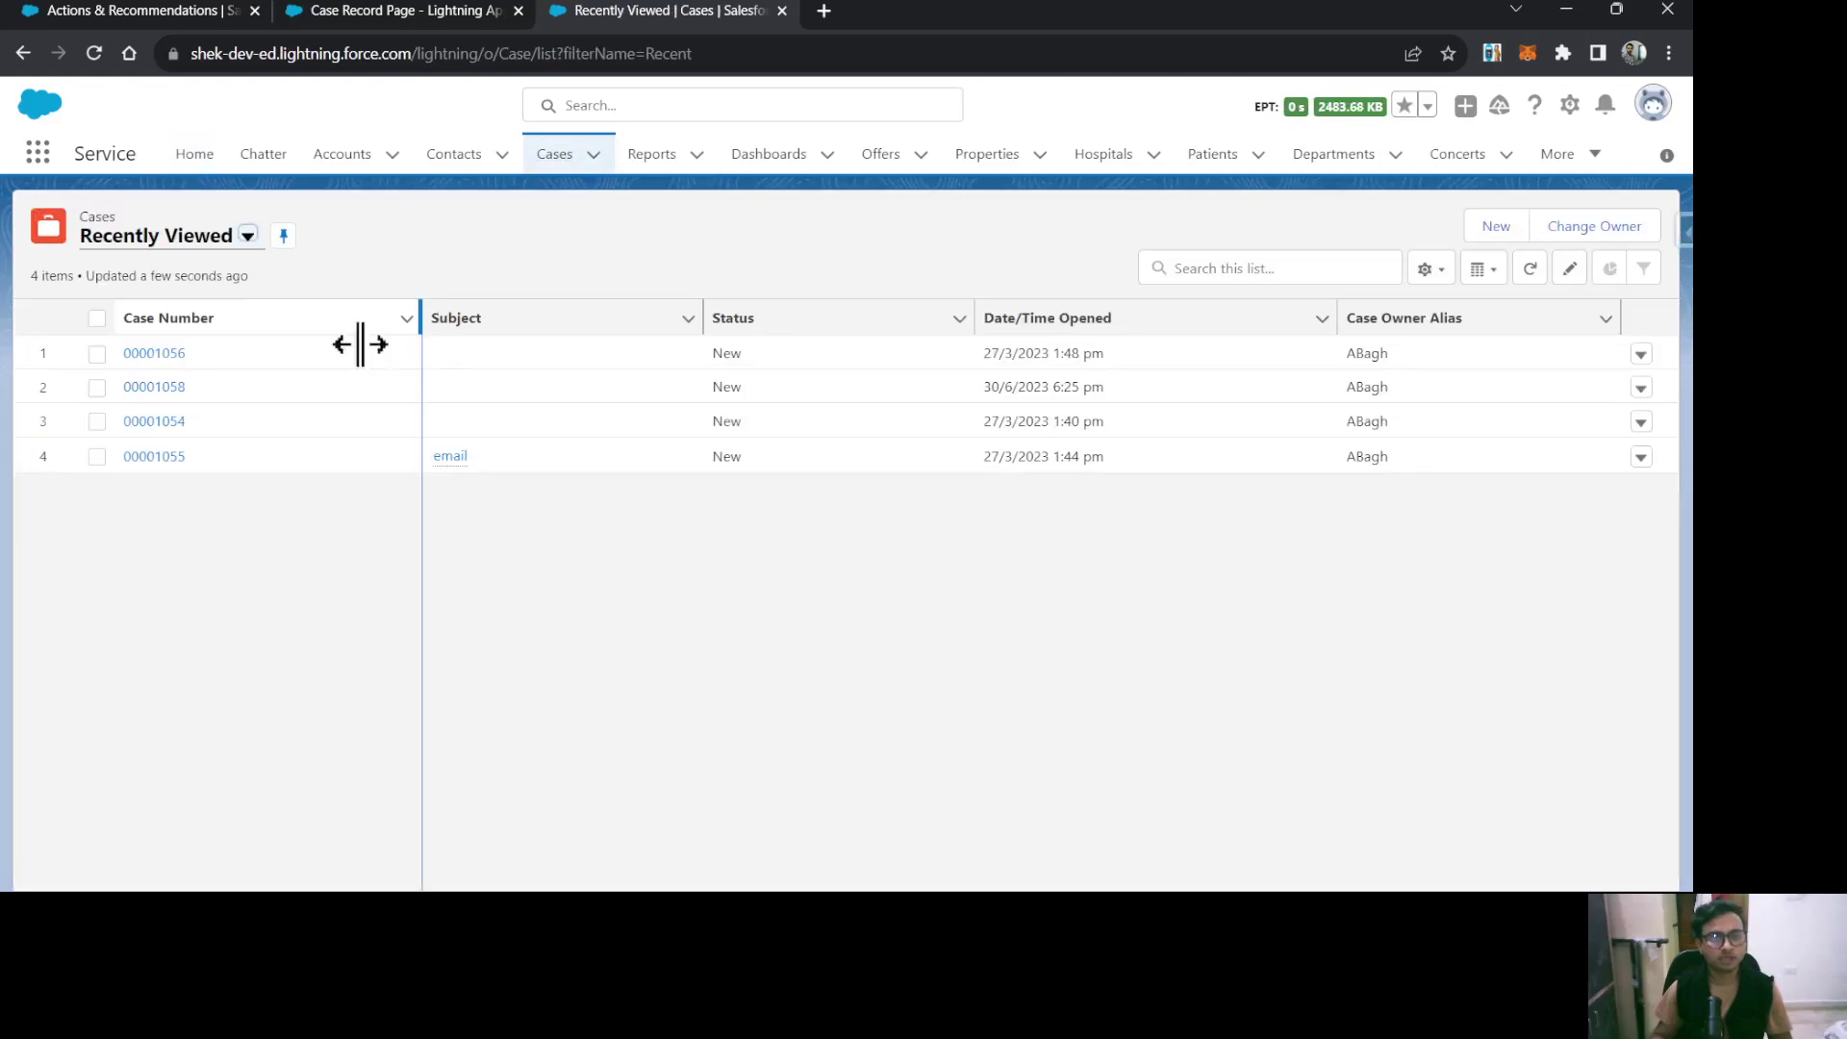
{"action": "left_click", "coordinate": [152, 356]}
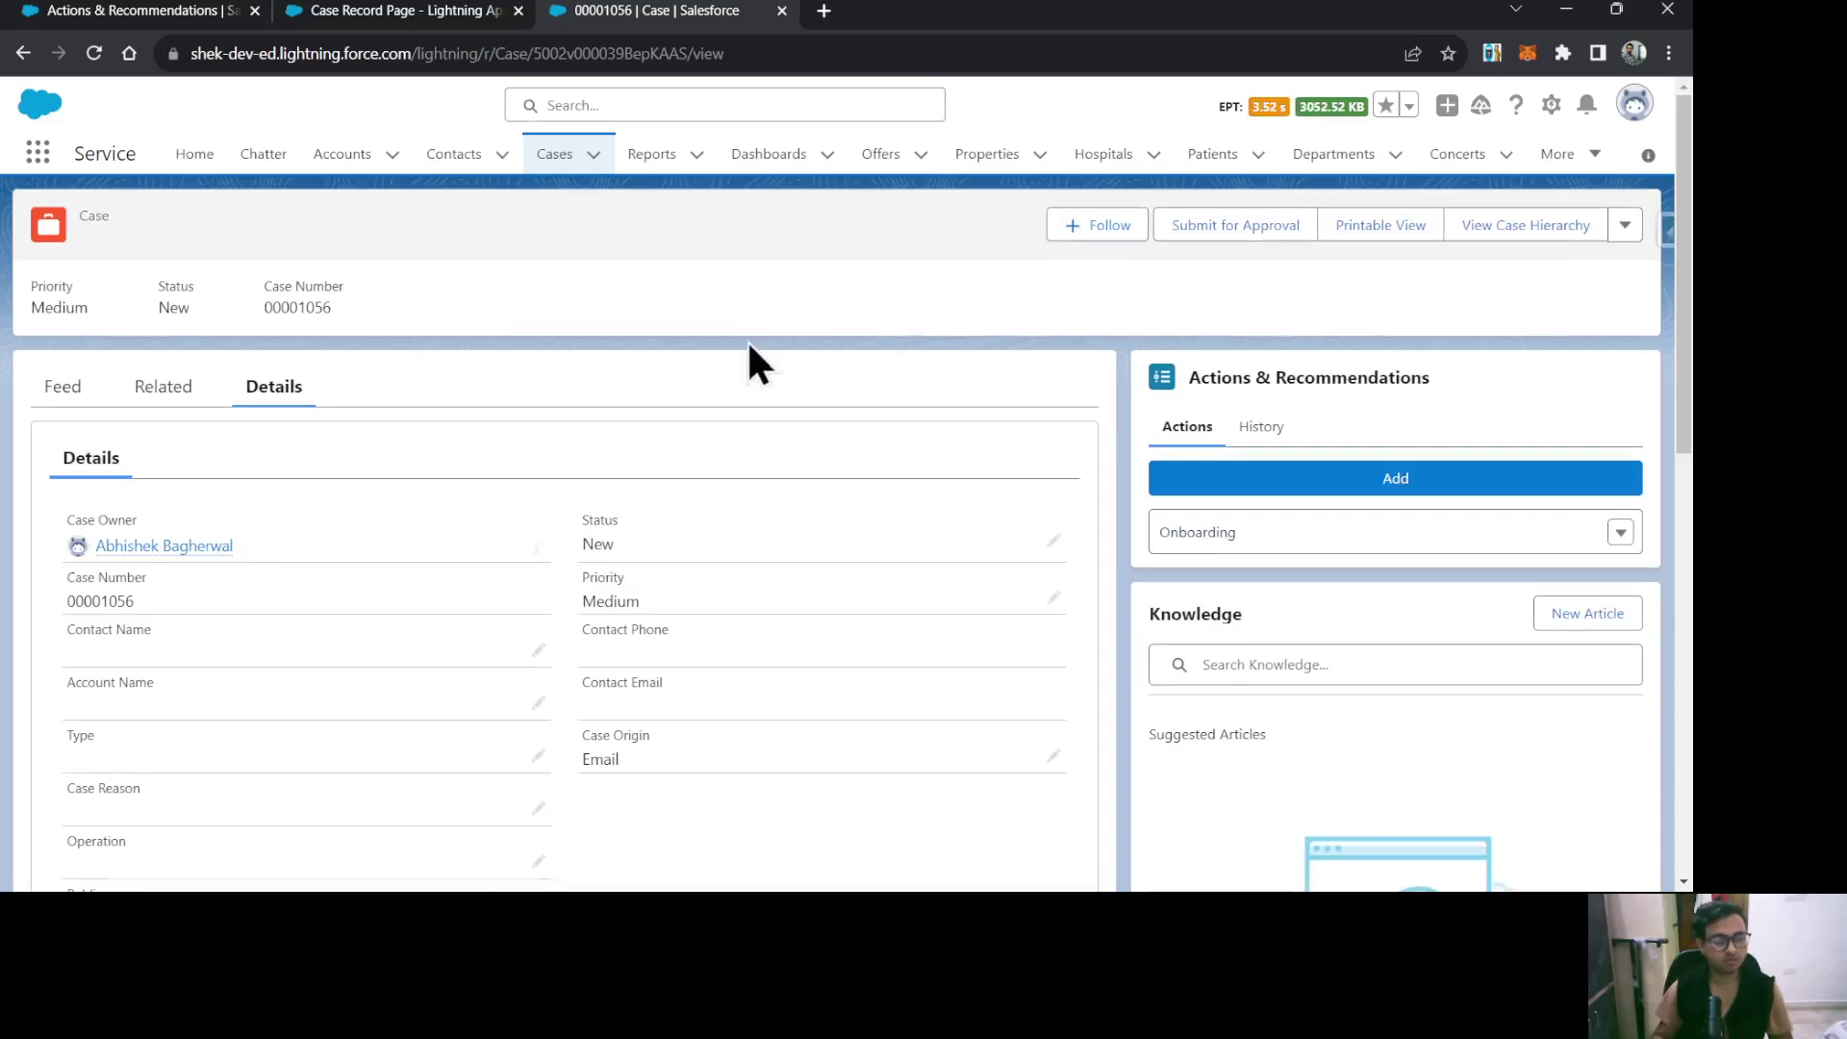
{"action": "scroll", "coordinate": [531, 525], "scroll_direction": "down", "scroll_amount": 1}
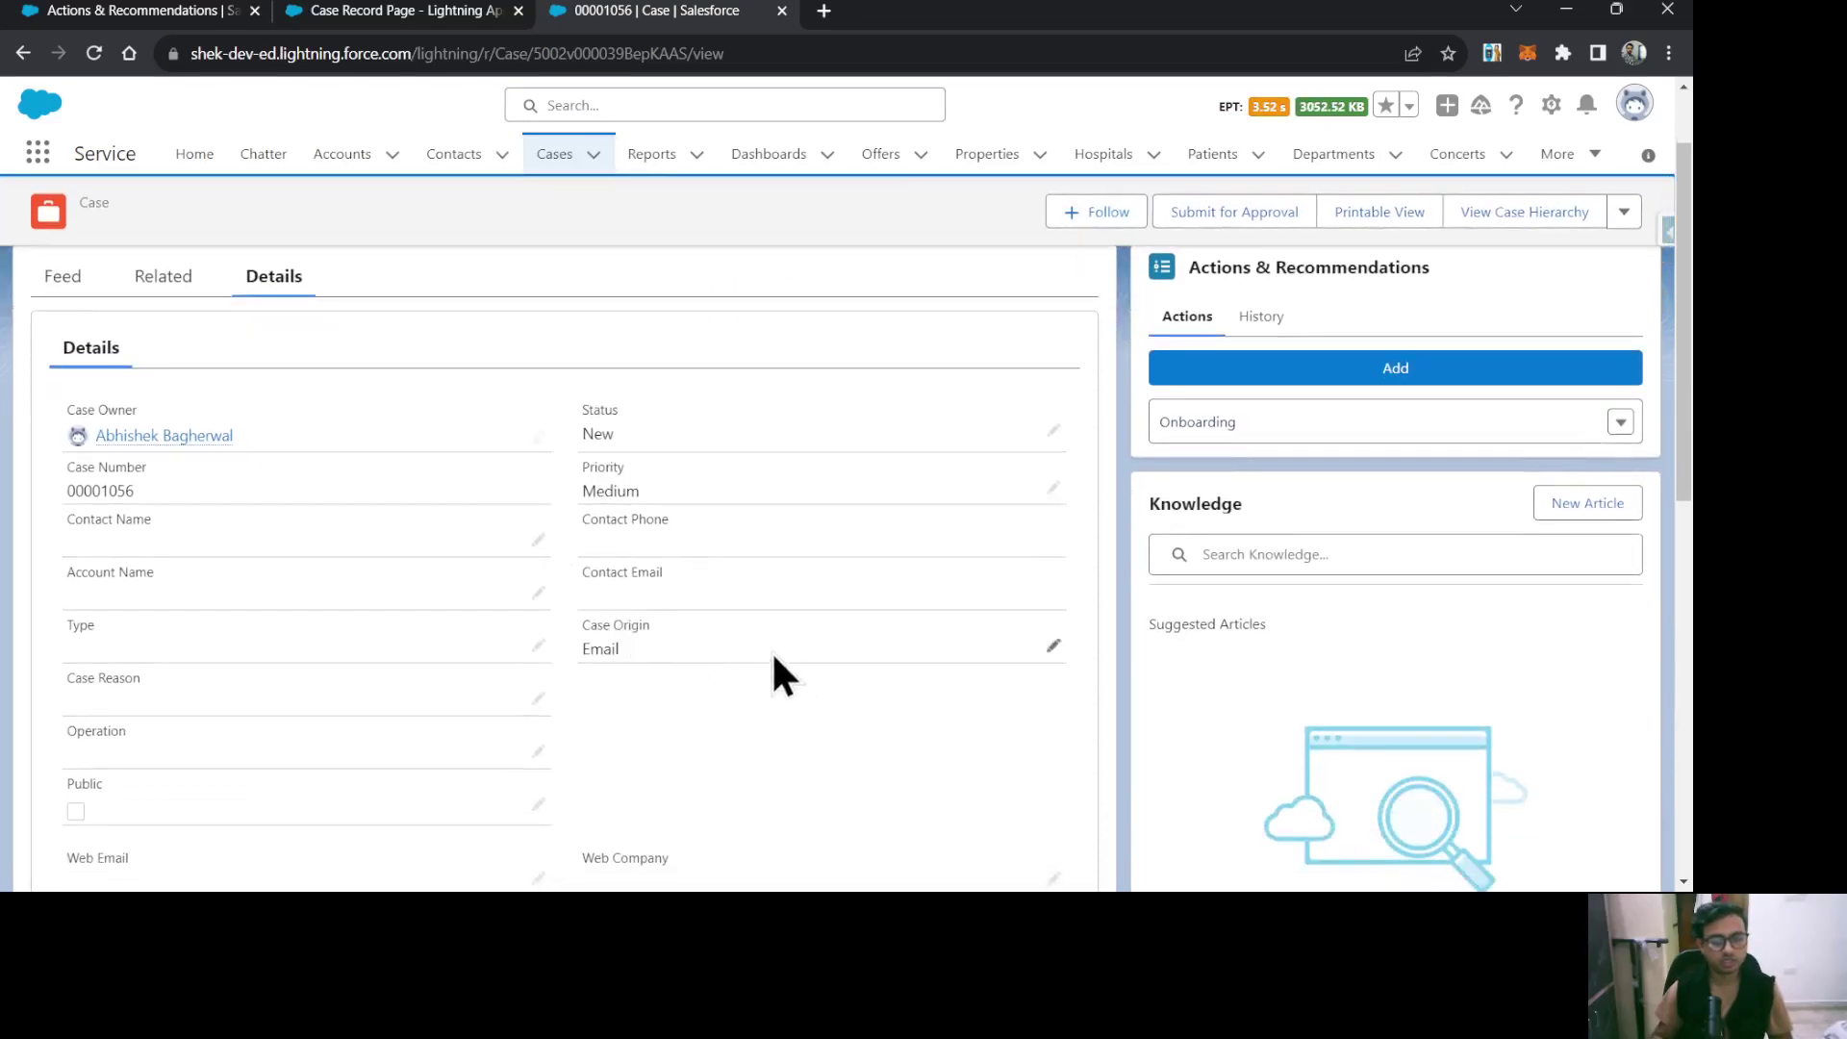
{"action": "scroll", "coordinate": [629, 634], "scroll_direction": "up", "scroll_amount": 1}
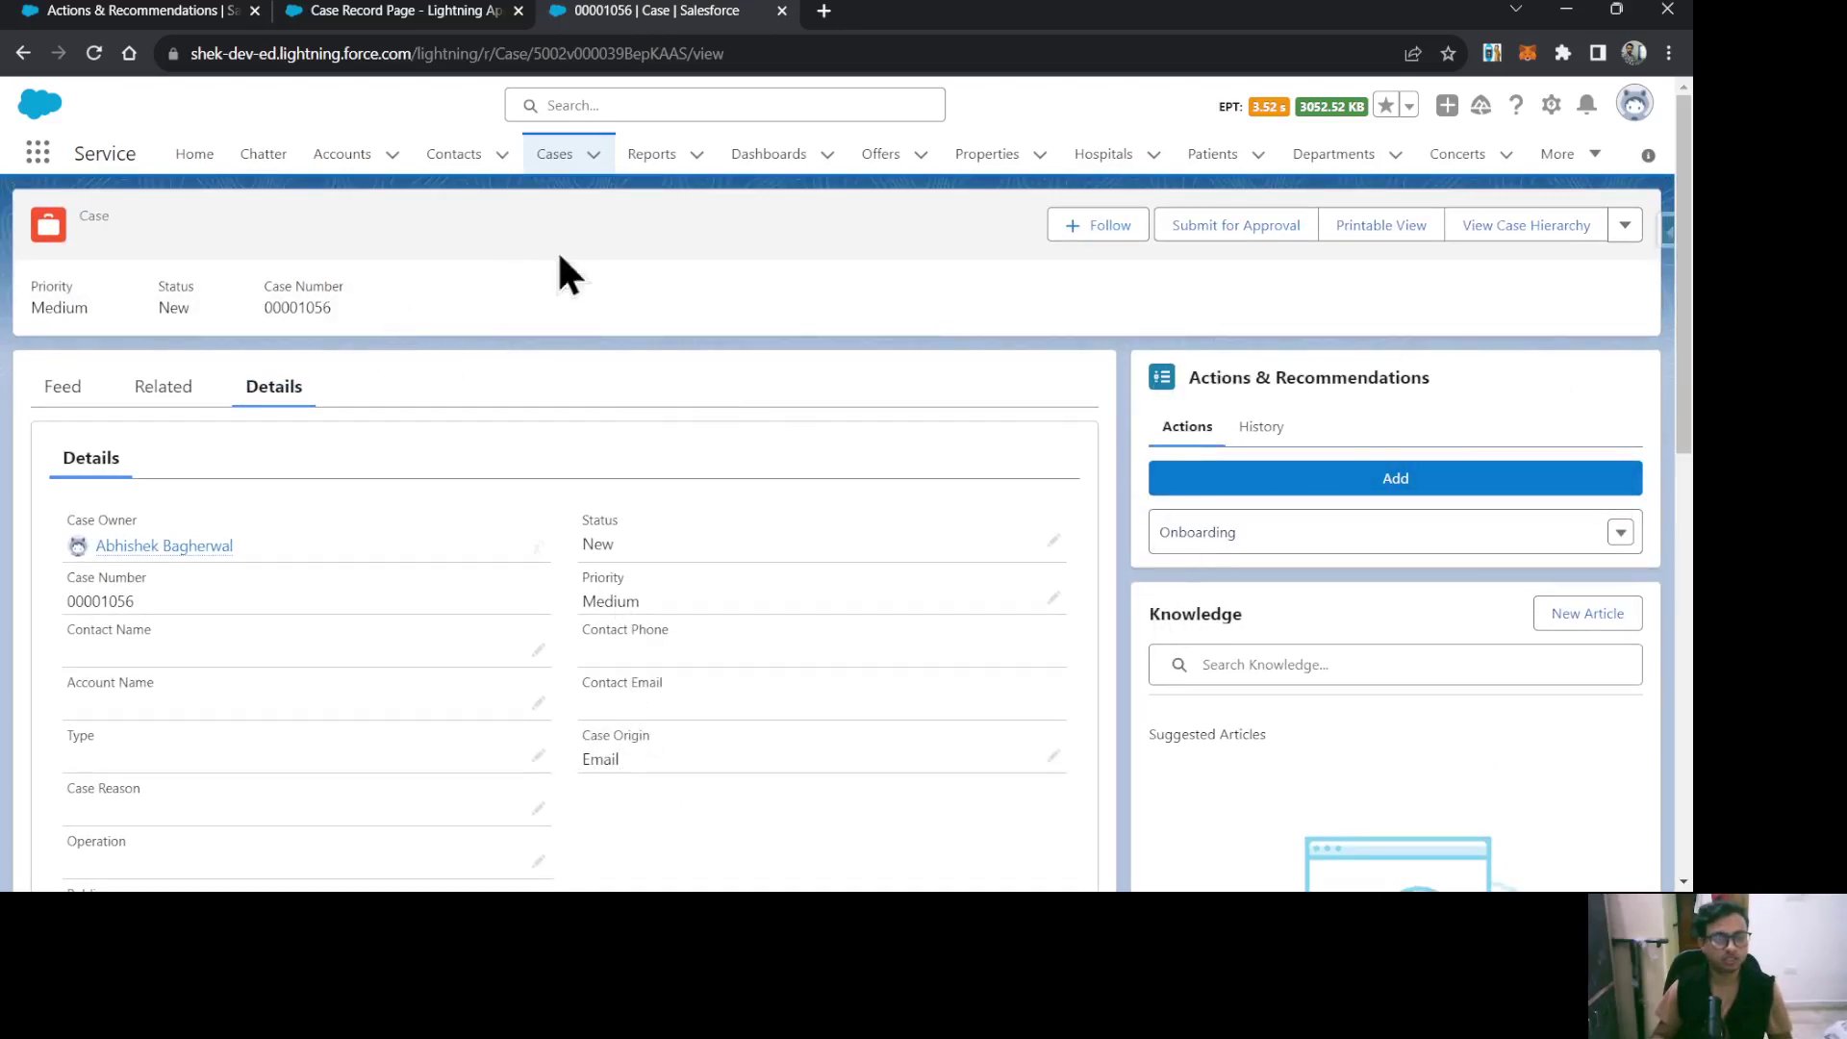
{"action": "left_click", "coordinate": [558, 162]}
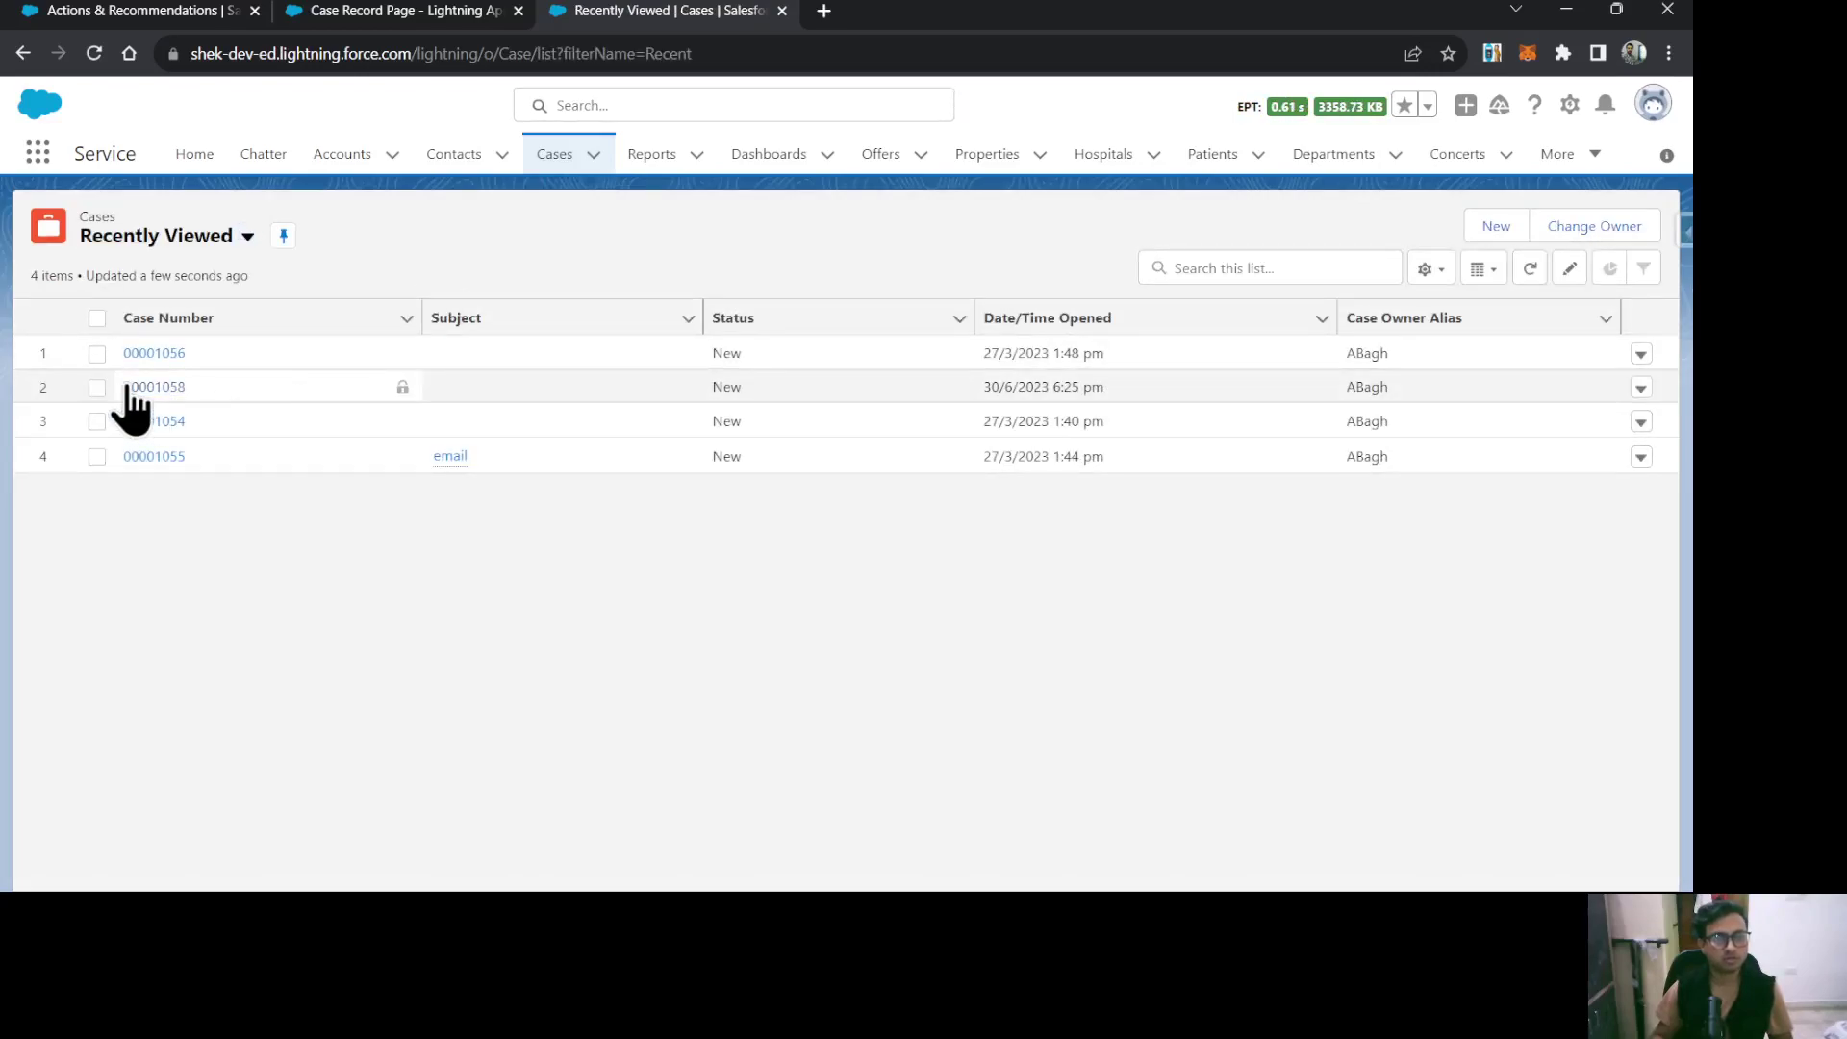
Open case 00001058 and log a call with comment 'test' linked to a contact.
{"action": "left_click", "coordinate": [130, 388]}
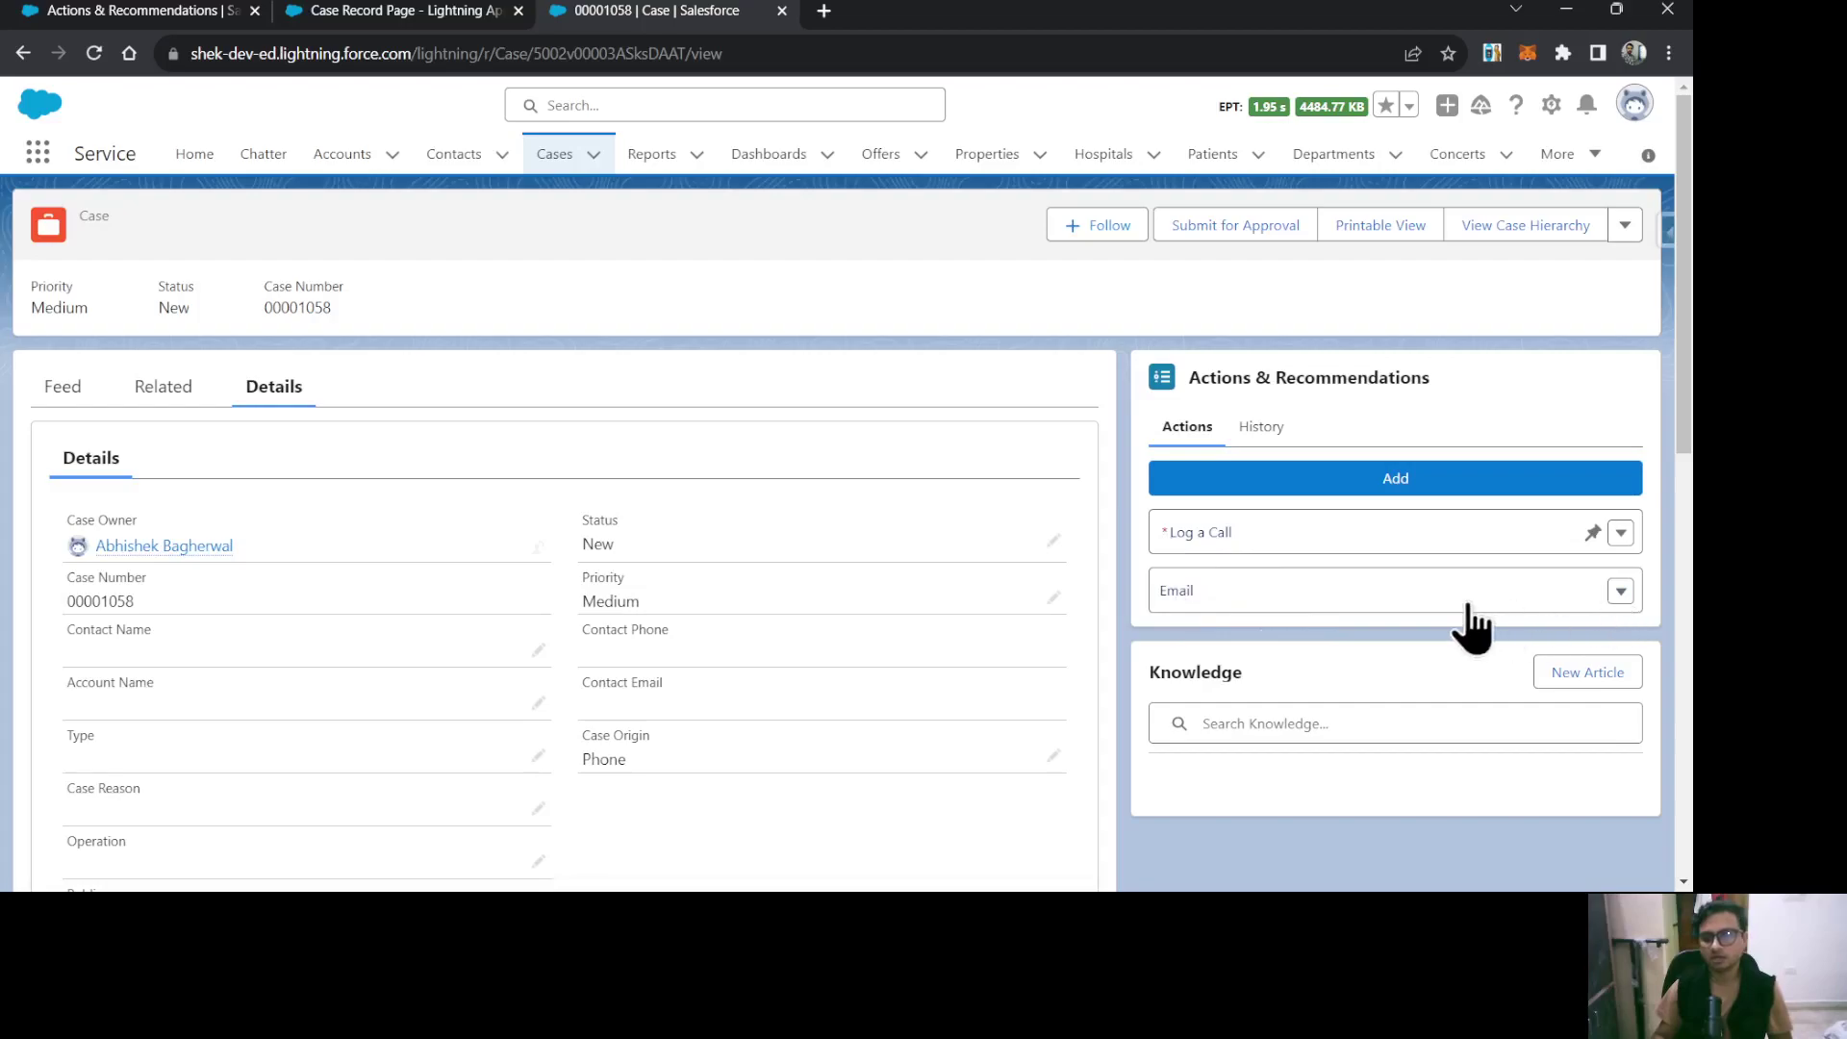
{"action": "left_click", "coordinate": [1622, 535]}
{"action": "left_click", "coordinate": [1580, 575]}
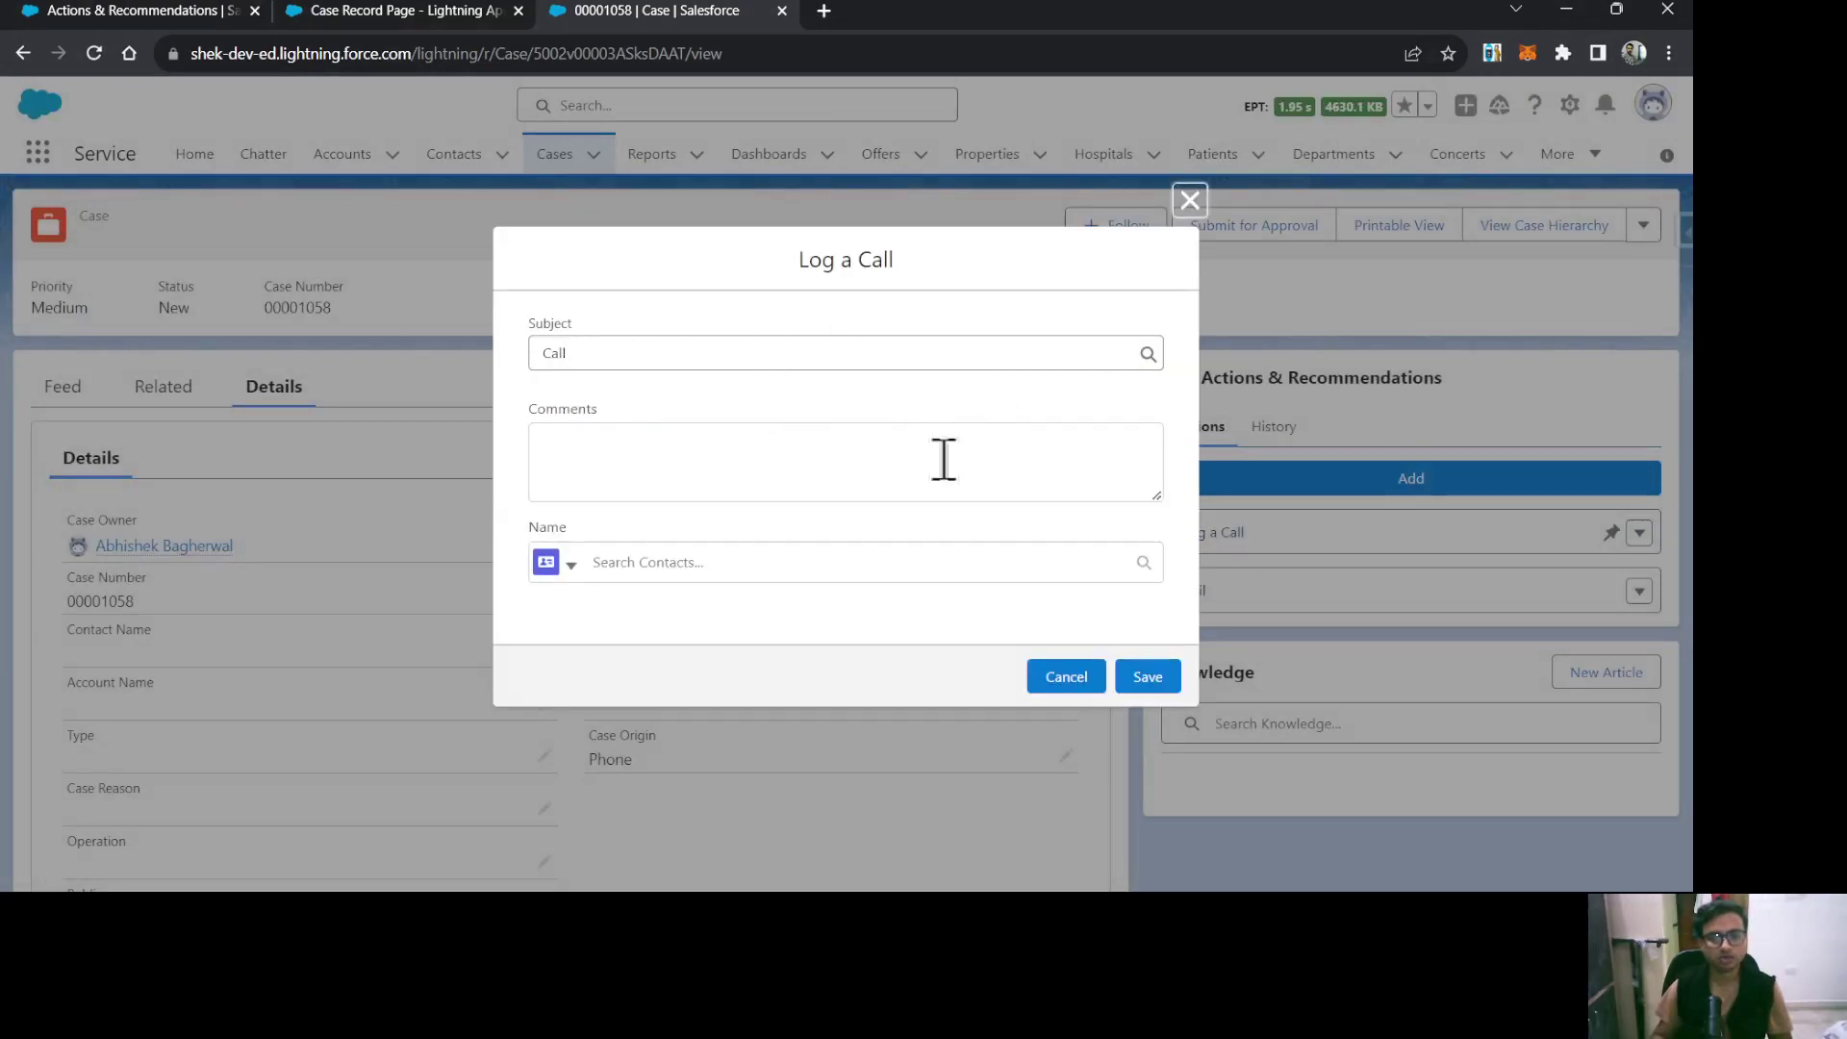
{"action": "left_click", "coordinate": [869, 435]}
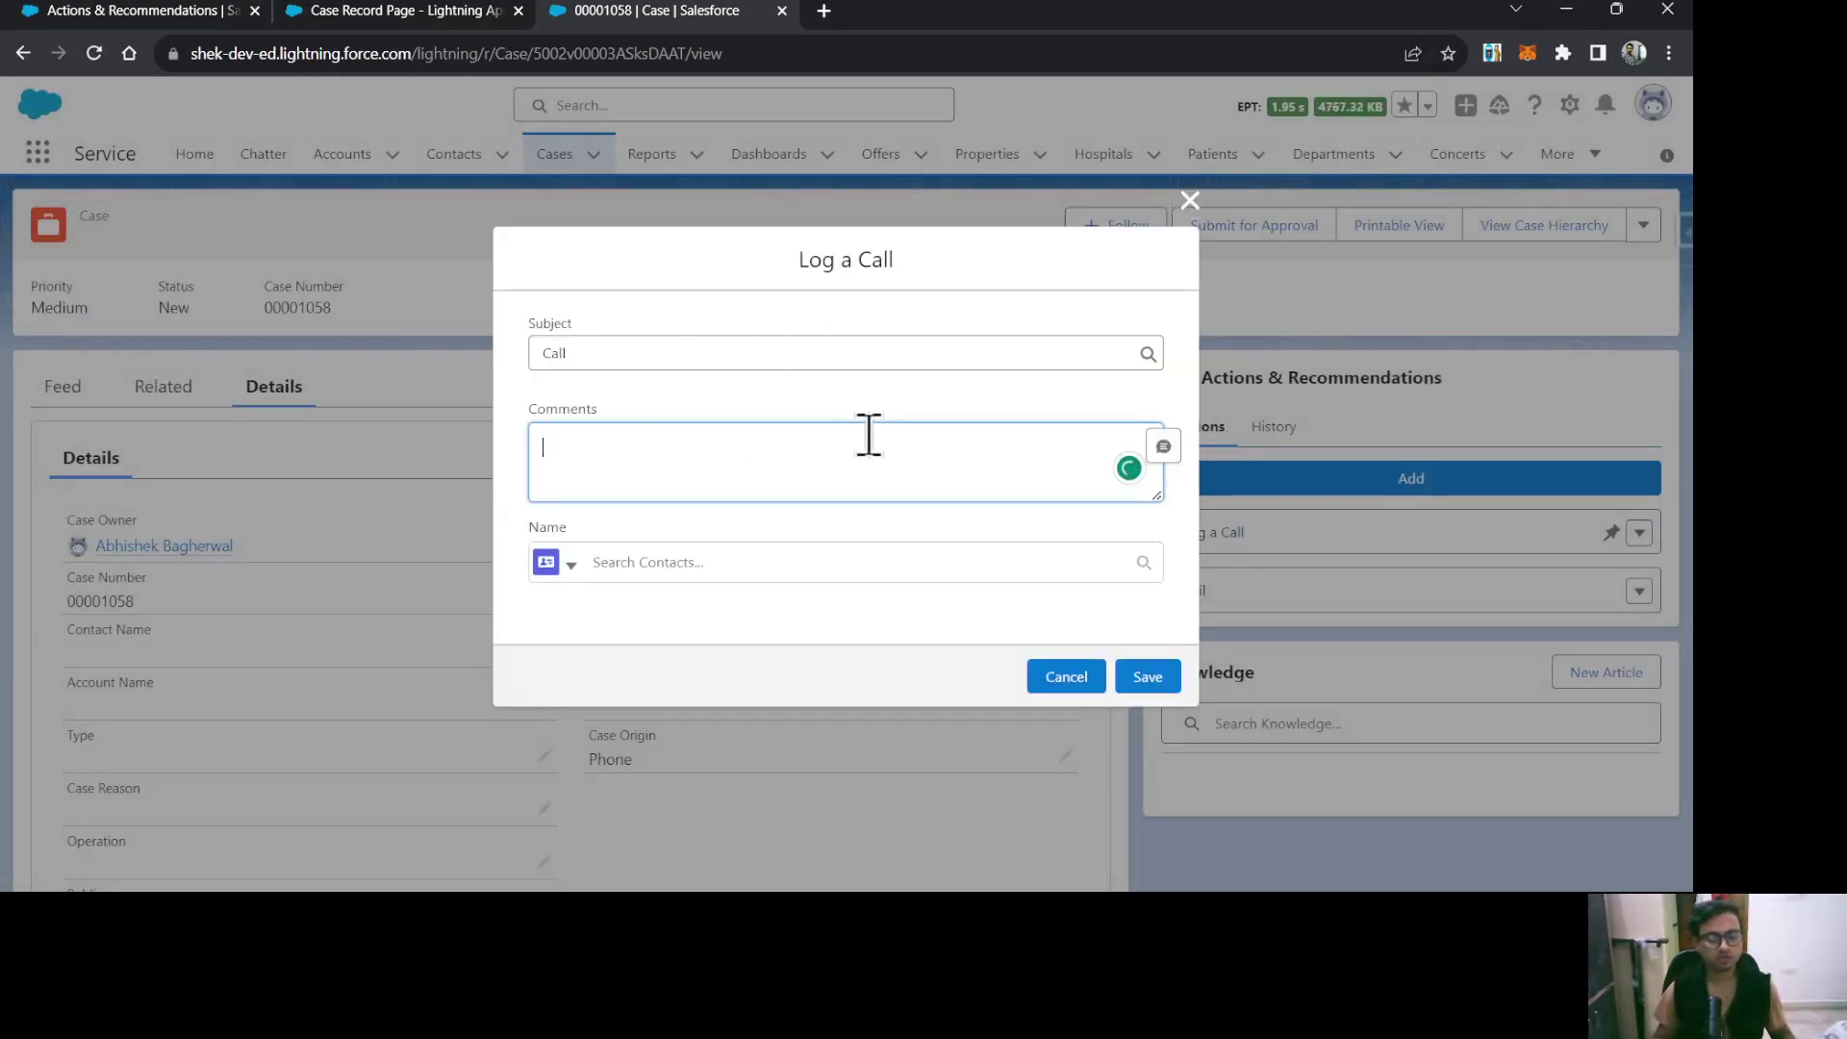
{"action": "type", "text": "test"}
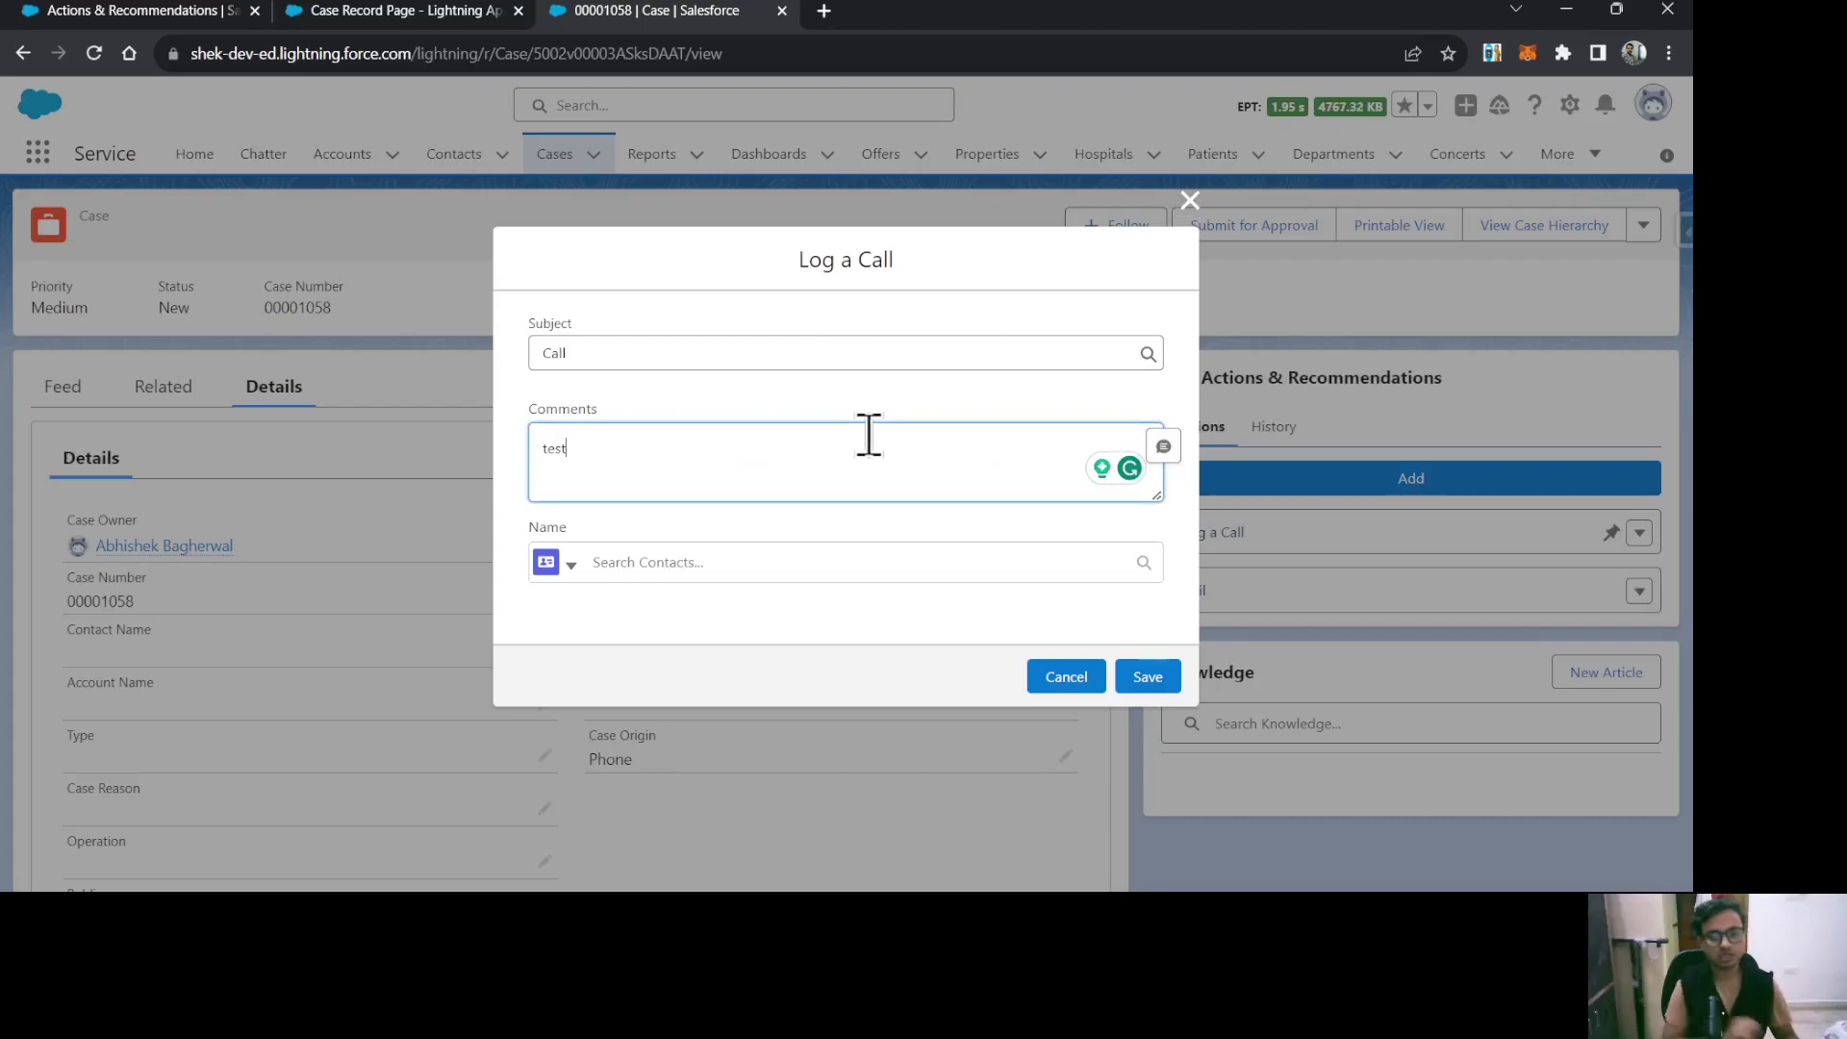
{"action": "left_click", "coordinate": [798, 560]}
{"action": "left_click", "coordinate": [734, 620]}
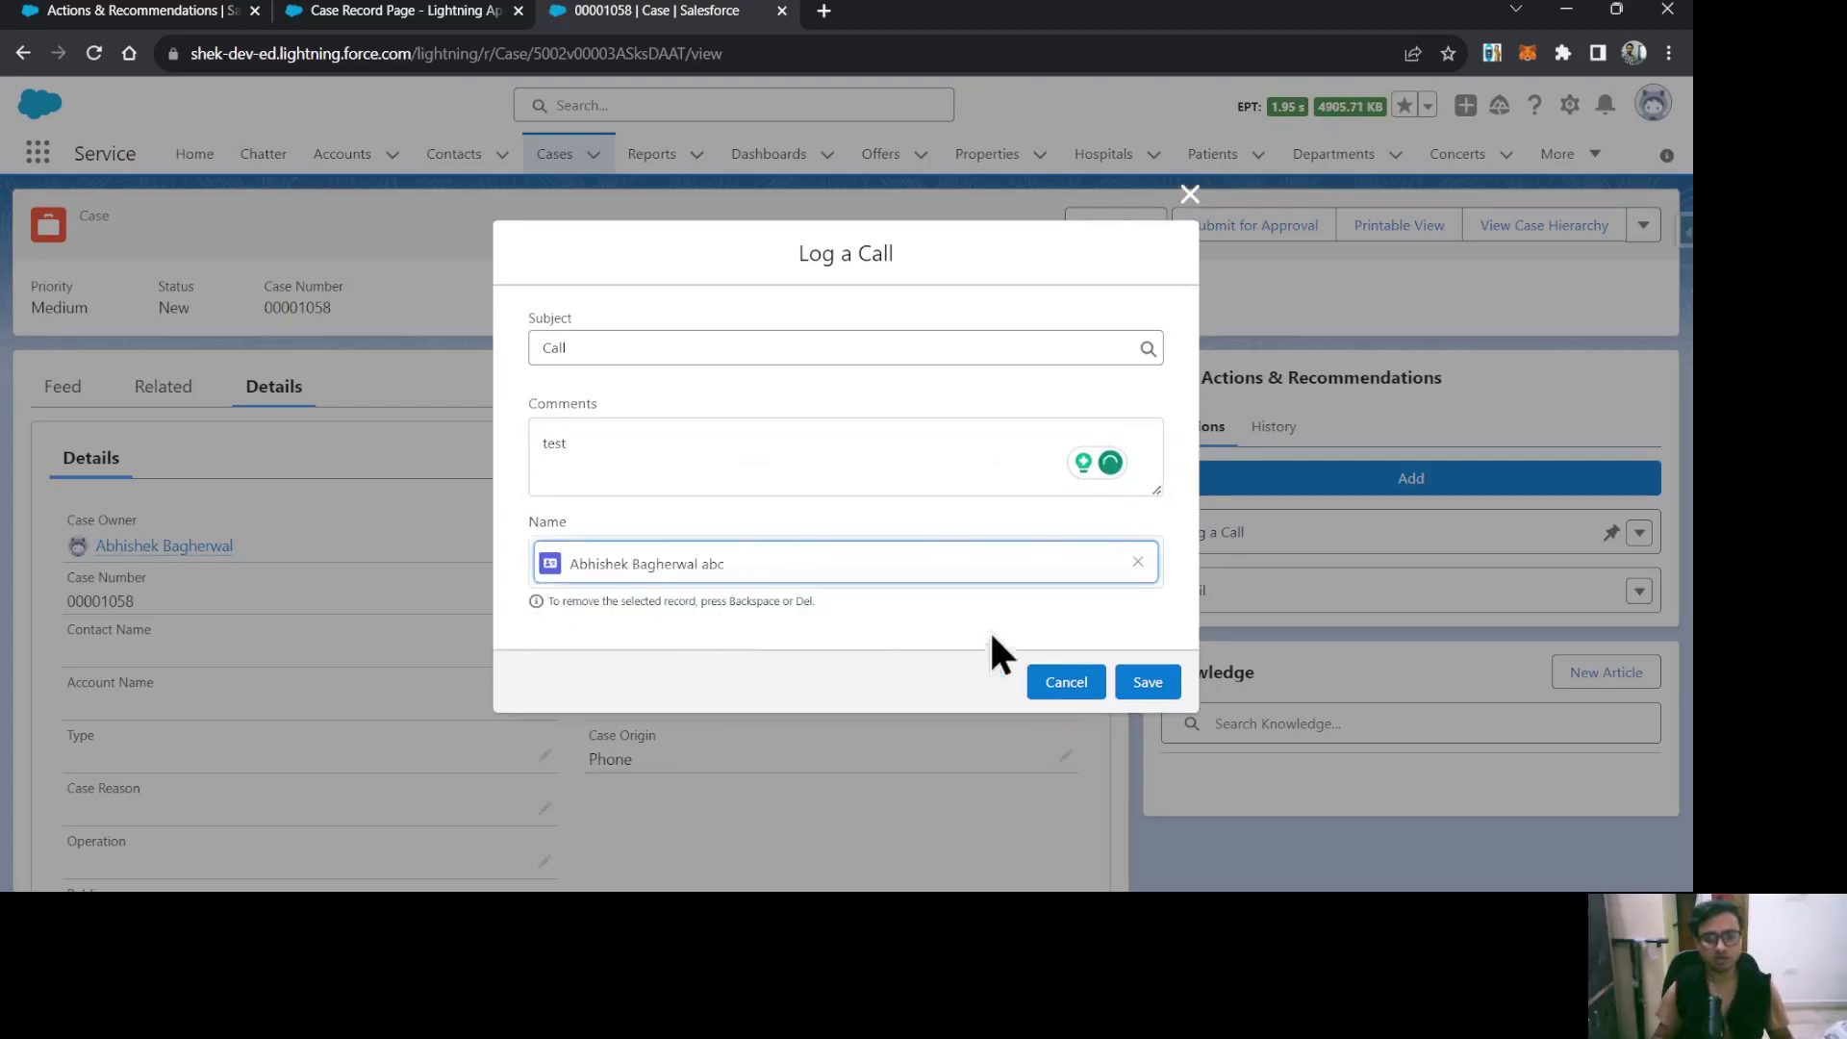
{"action": "left_click", "coordinate": [1148, 683]}
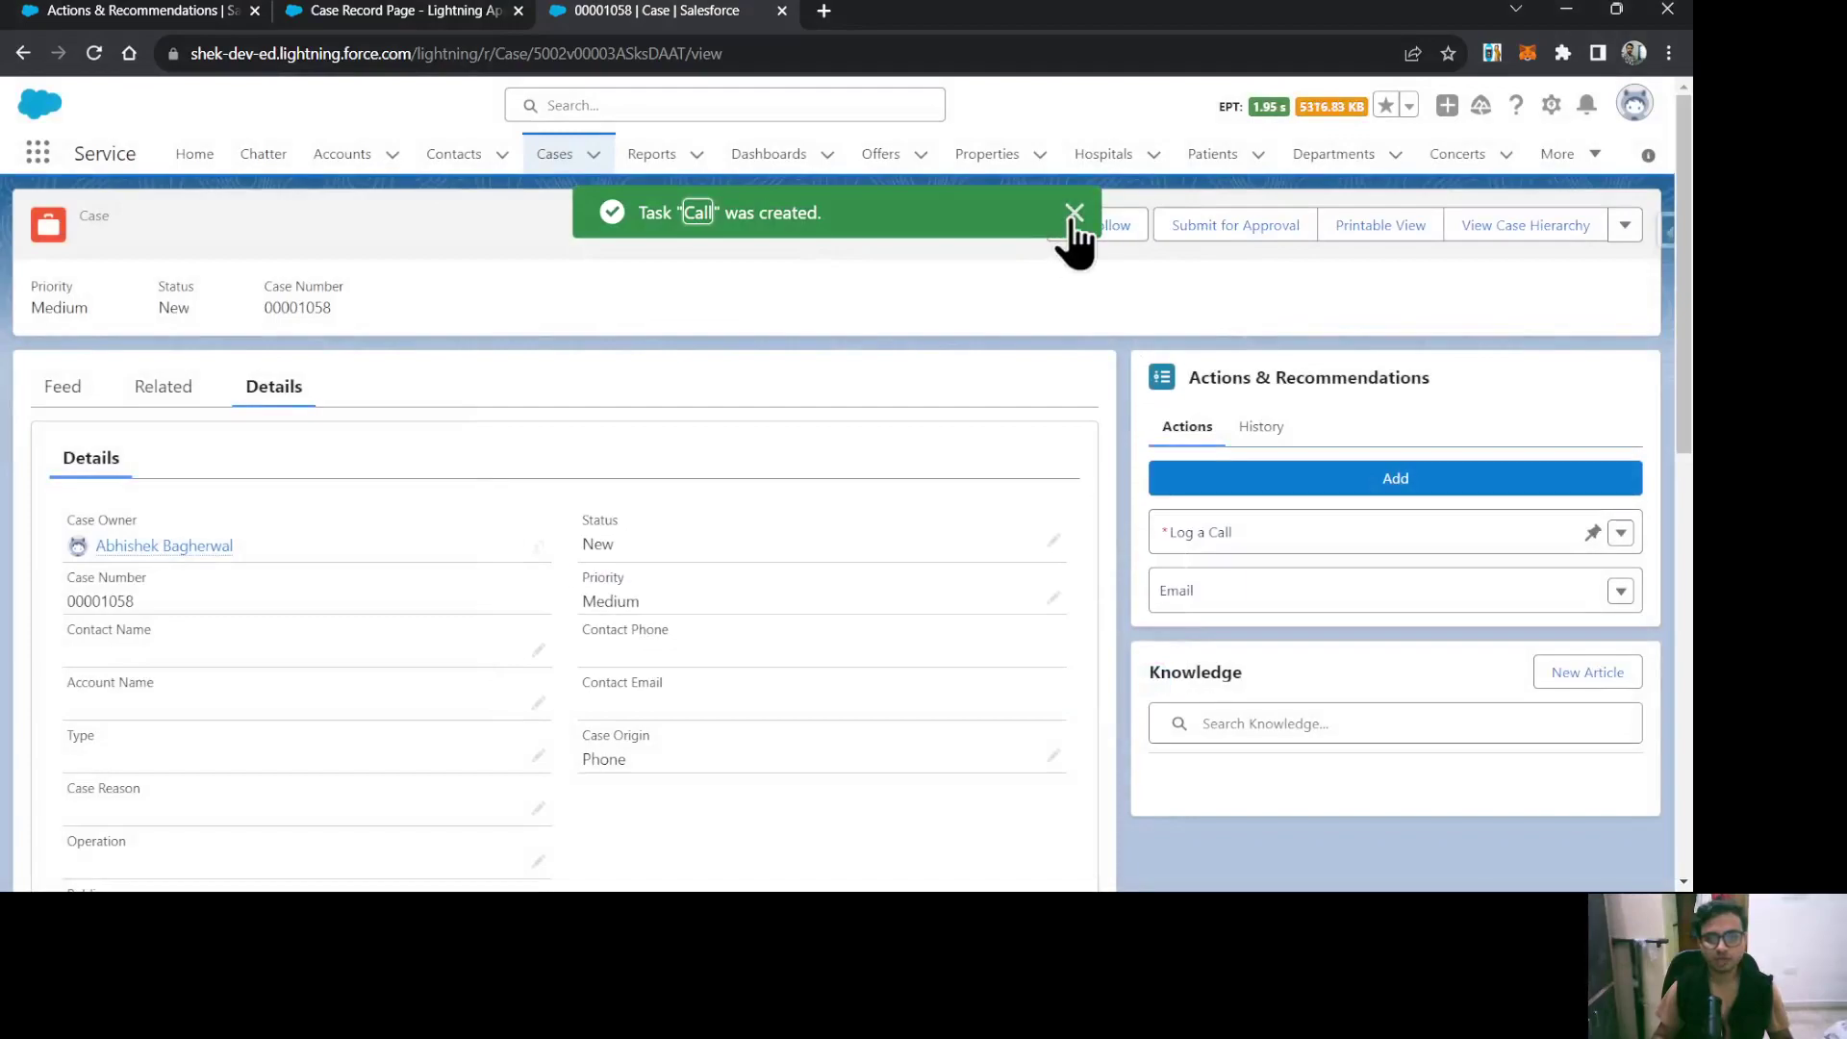
{"action": "left_click", "coordinate": [1070, 214]}
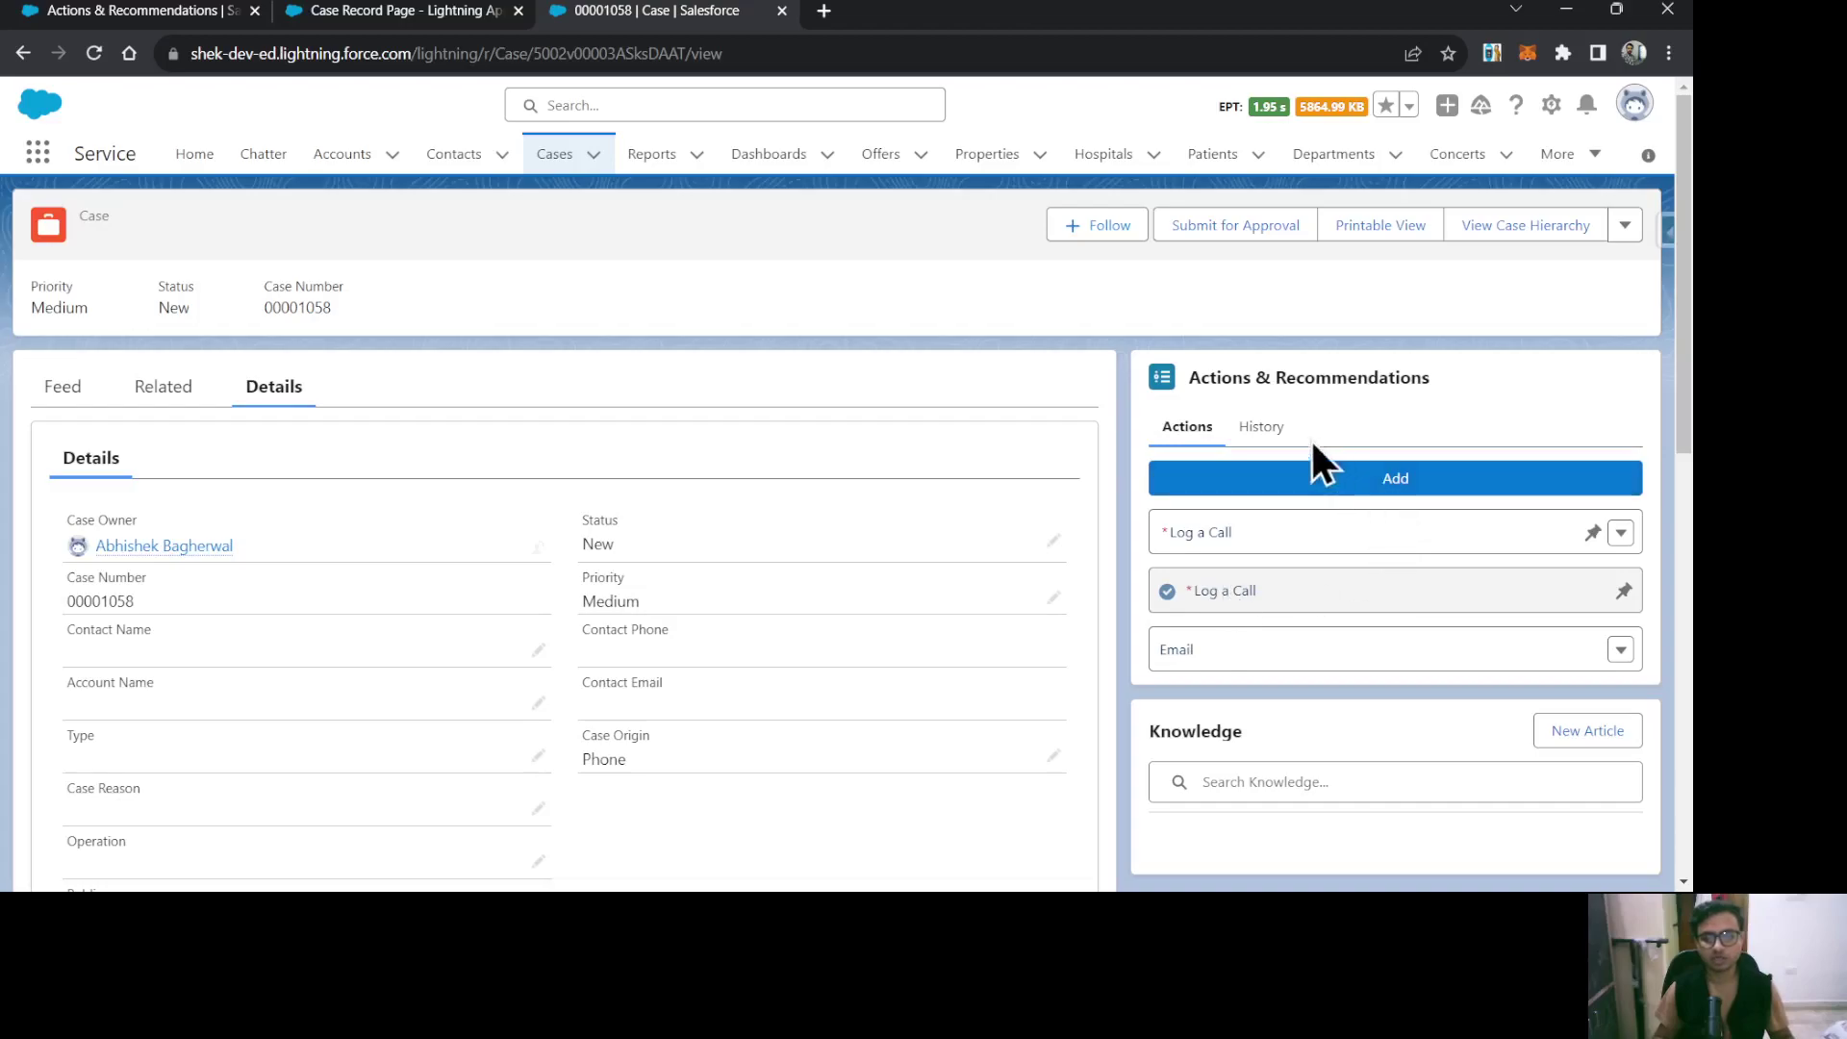
Check the case's action History to confirm Log a Call shows as Completed.
{"action": "left_click", "coordinate": [1260, 431]}
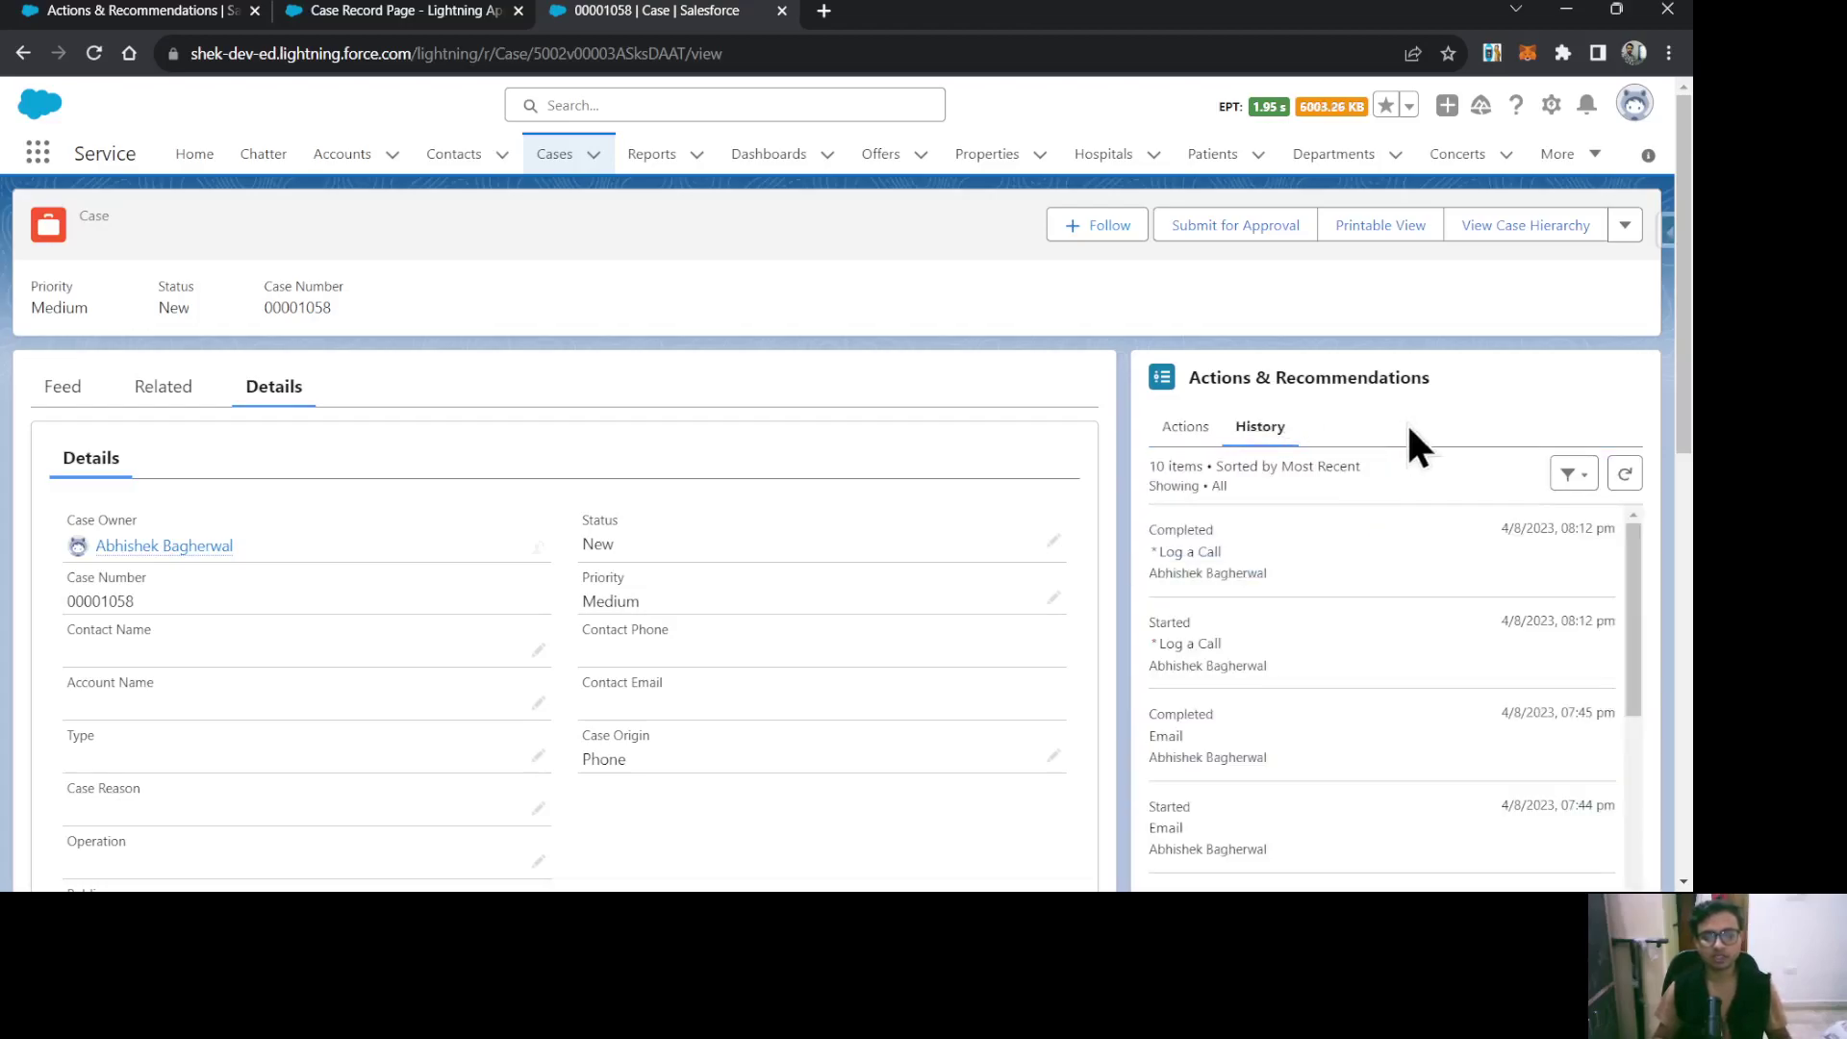
{"action": "left_click", "coordinate": [1625, 473]}
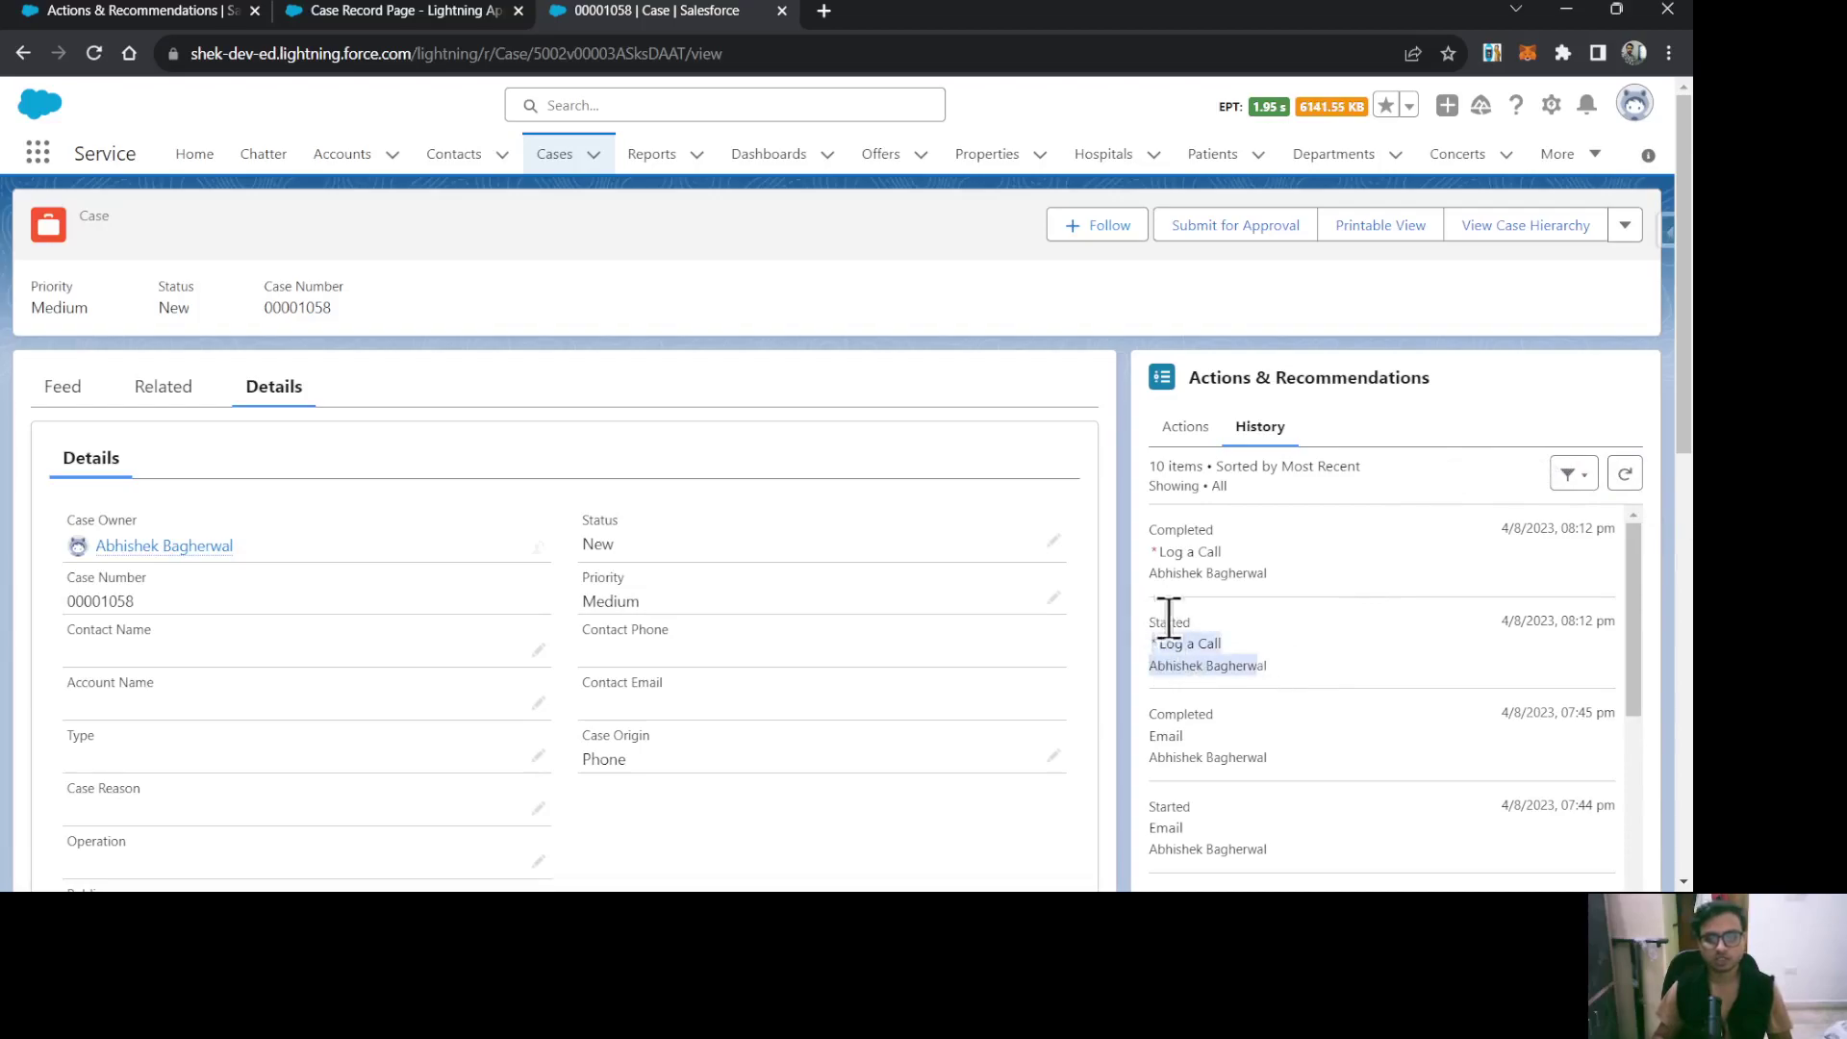
{"action": "left_click_drag", "start_coordinate": [1242, 546], "coordinate": [1157, 532]}
{"action": "left_click", "coordinate": [1371, 415]}
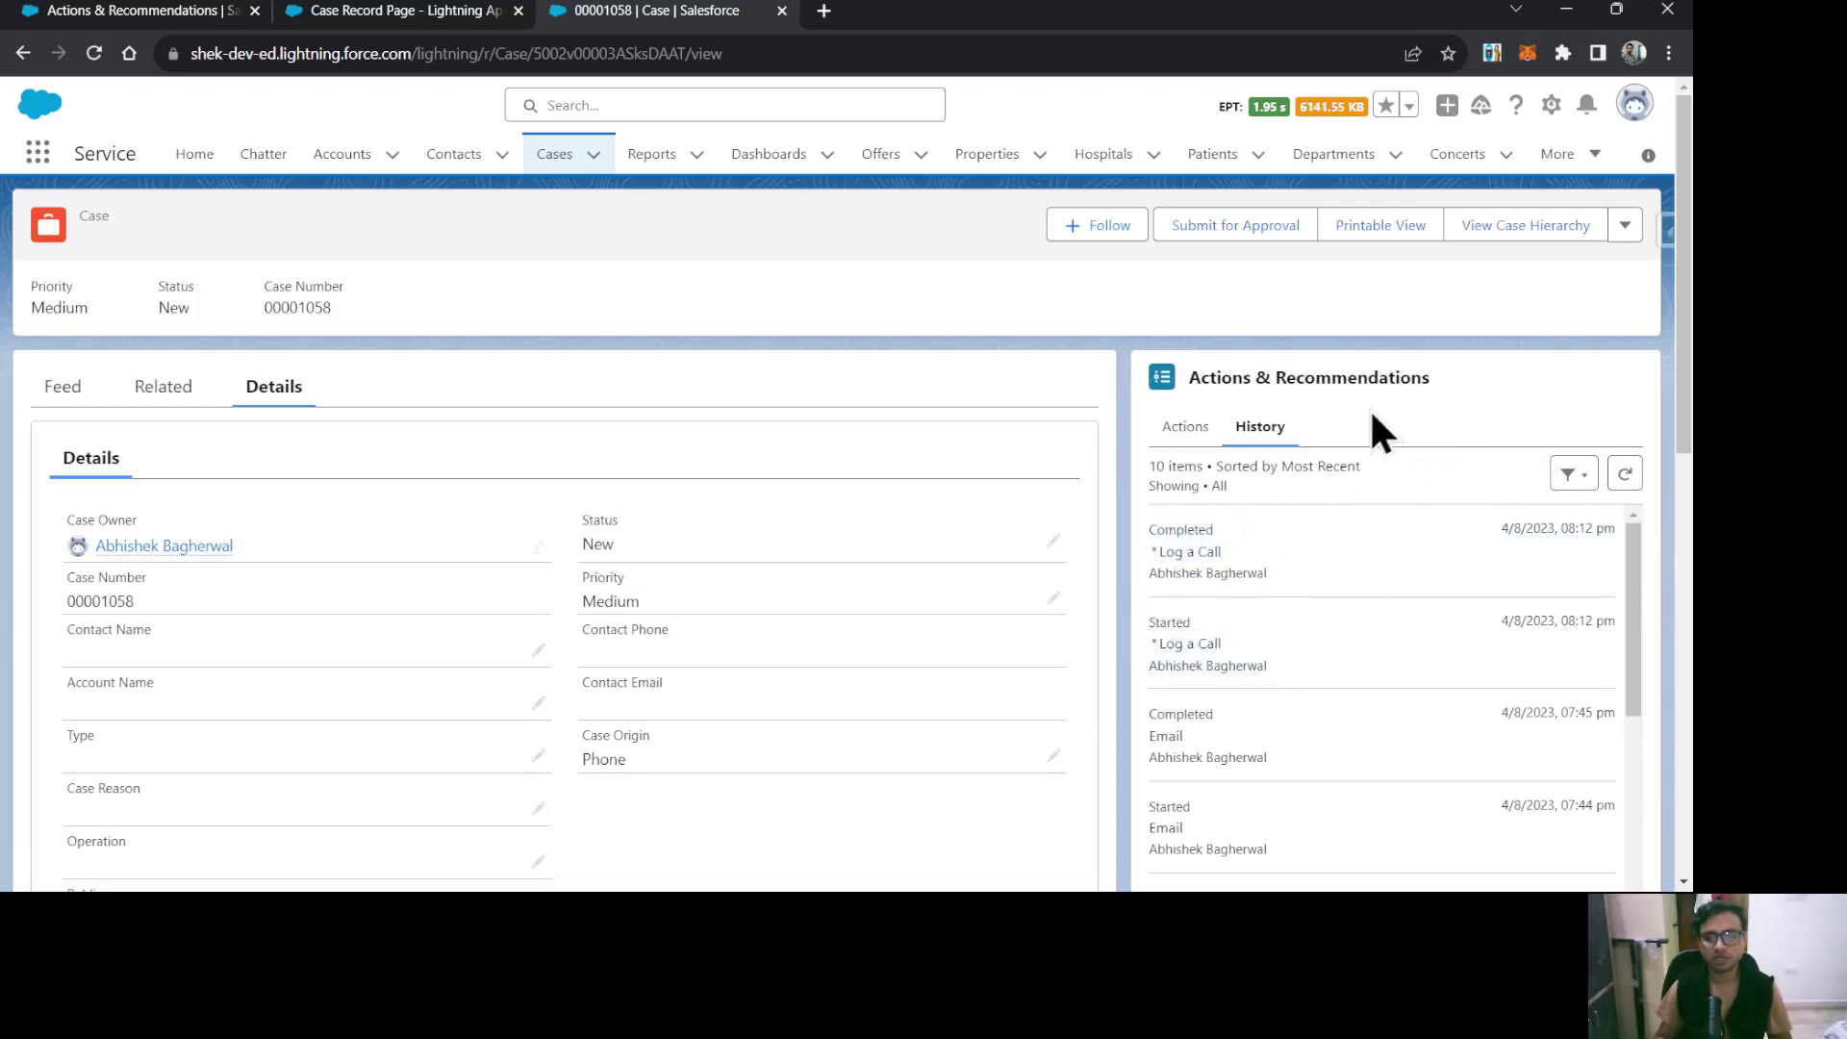
{"action": "left_click", "coordinate": [1209, 427]}
Send the Email action with body 'test' and dismiss the sent notice.
{"action": "left_click", "coordinate": [1621, 650]}
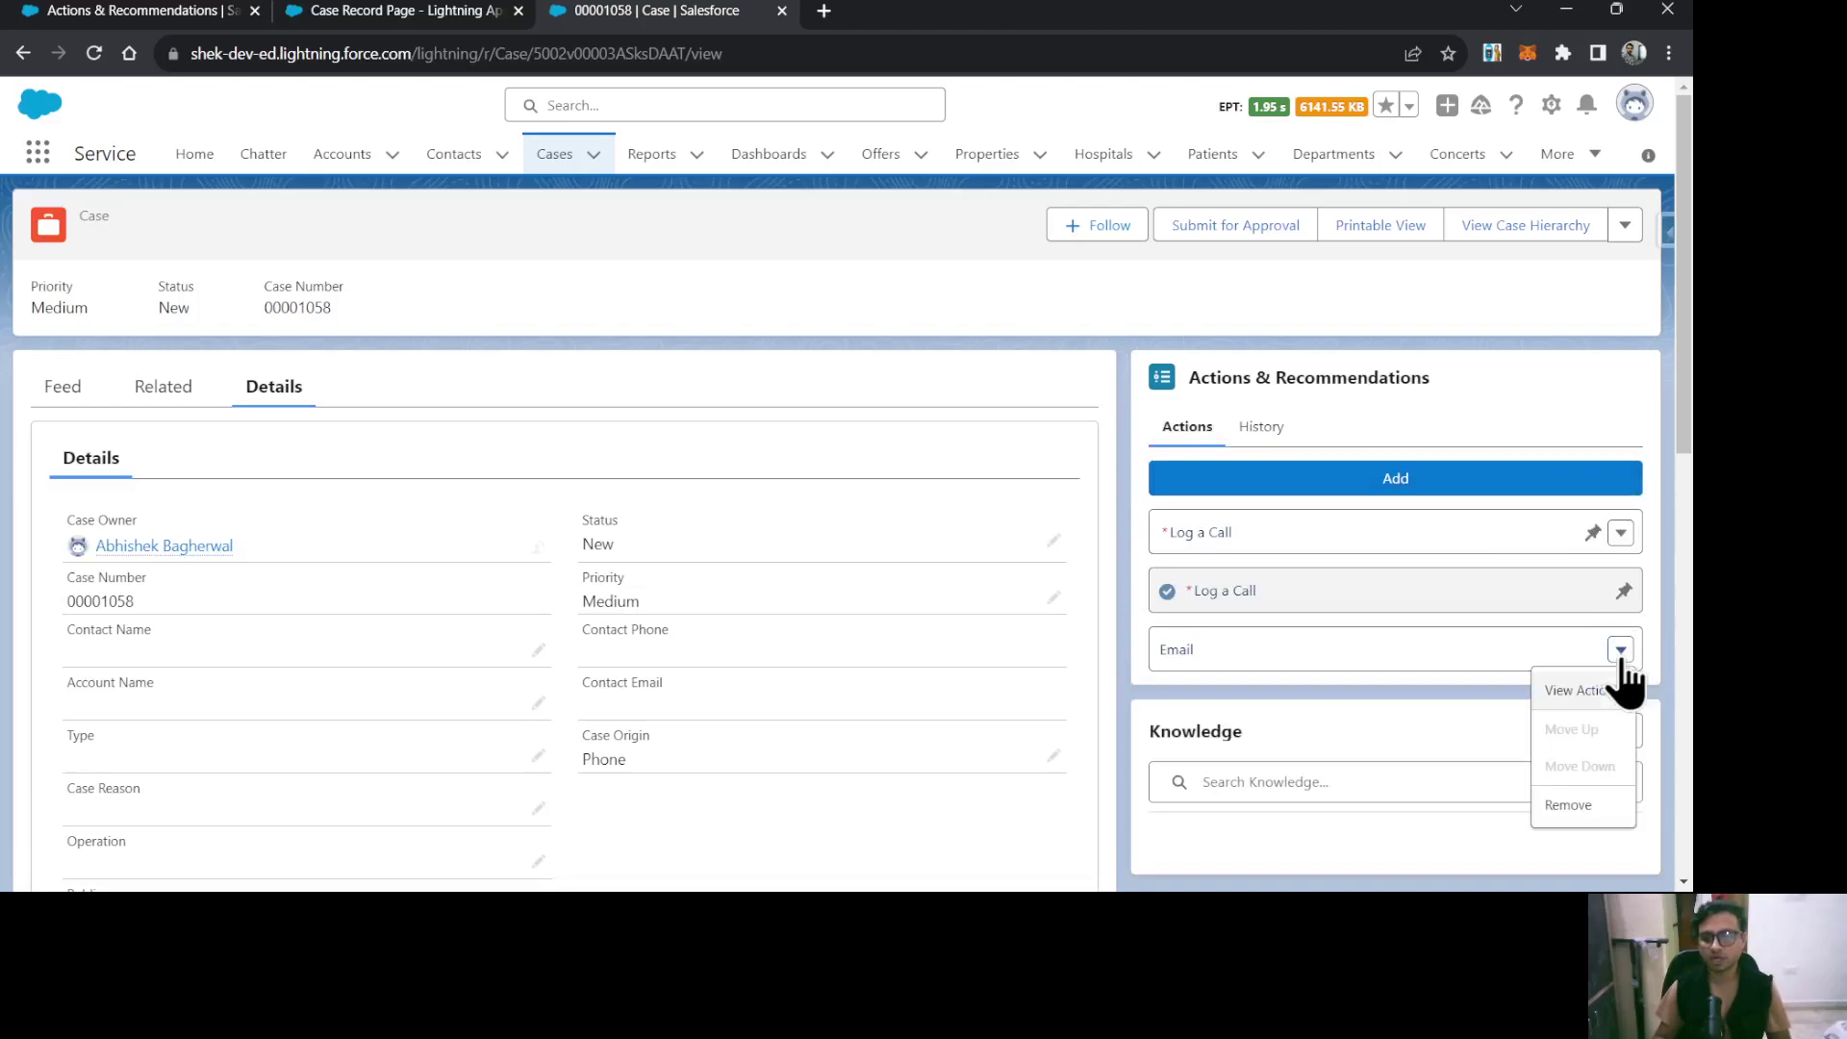
{"action": "left_click", "coordinate": [1592, 694]}
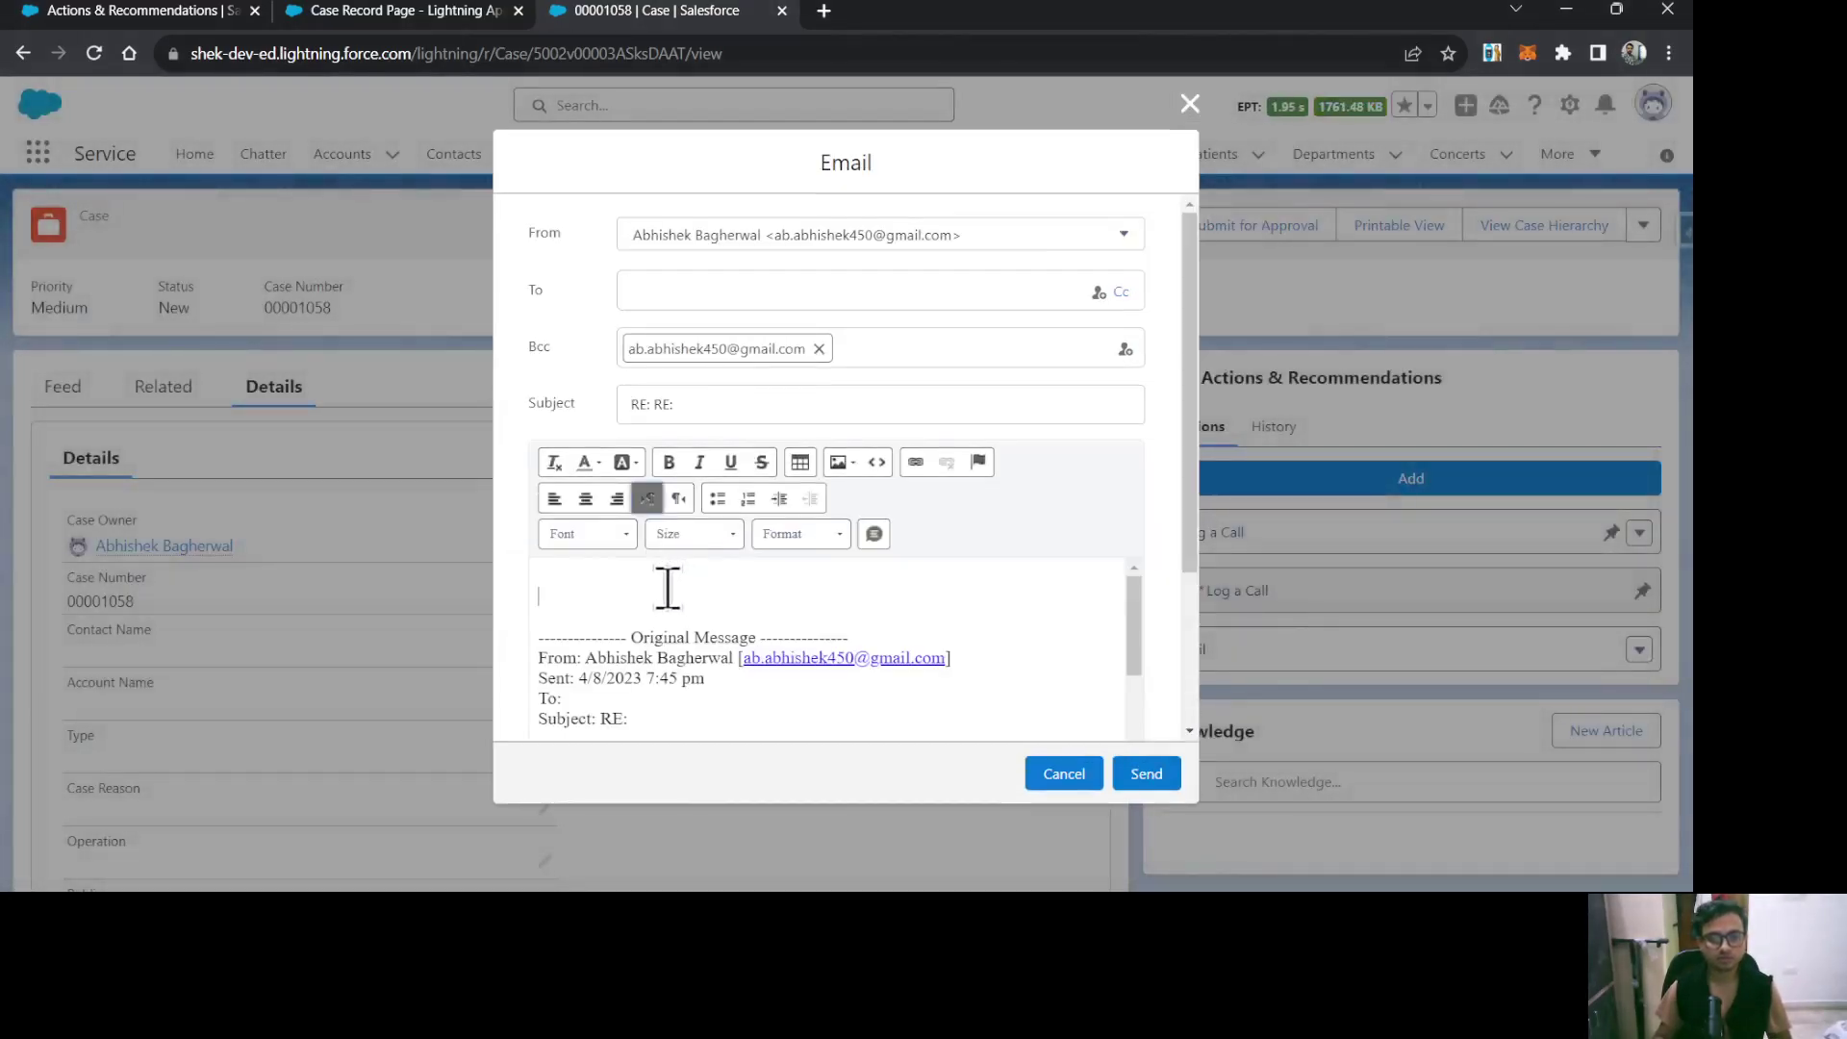
{"action": "left_click", "coordinate": [667, 588]}
{"action": "type", "text": "test"}
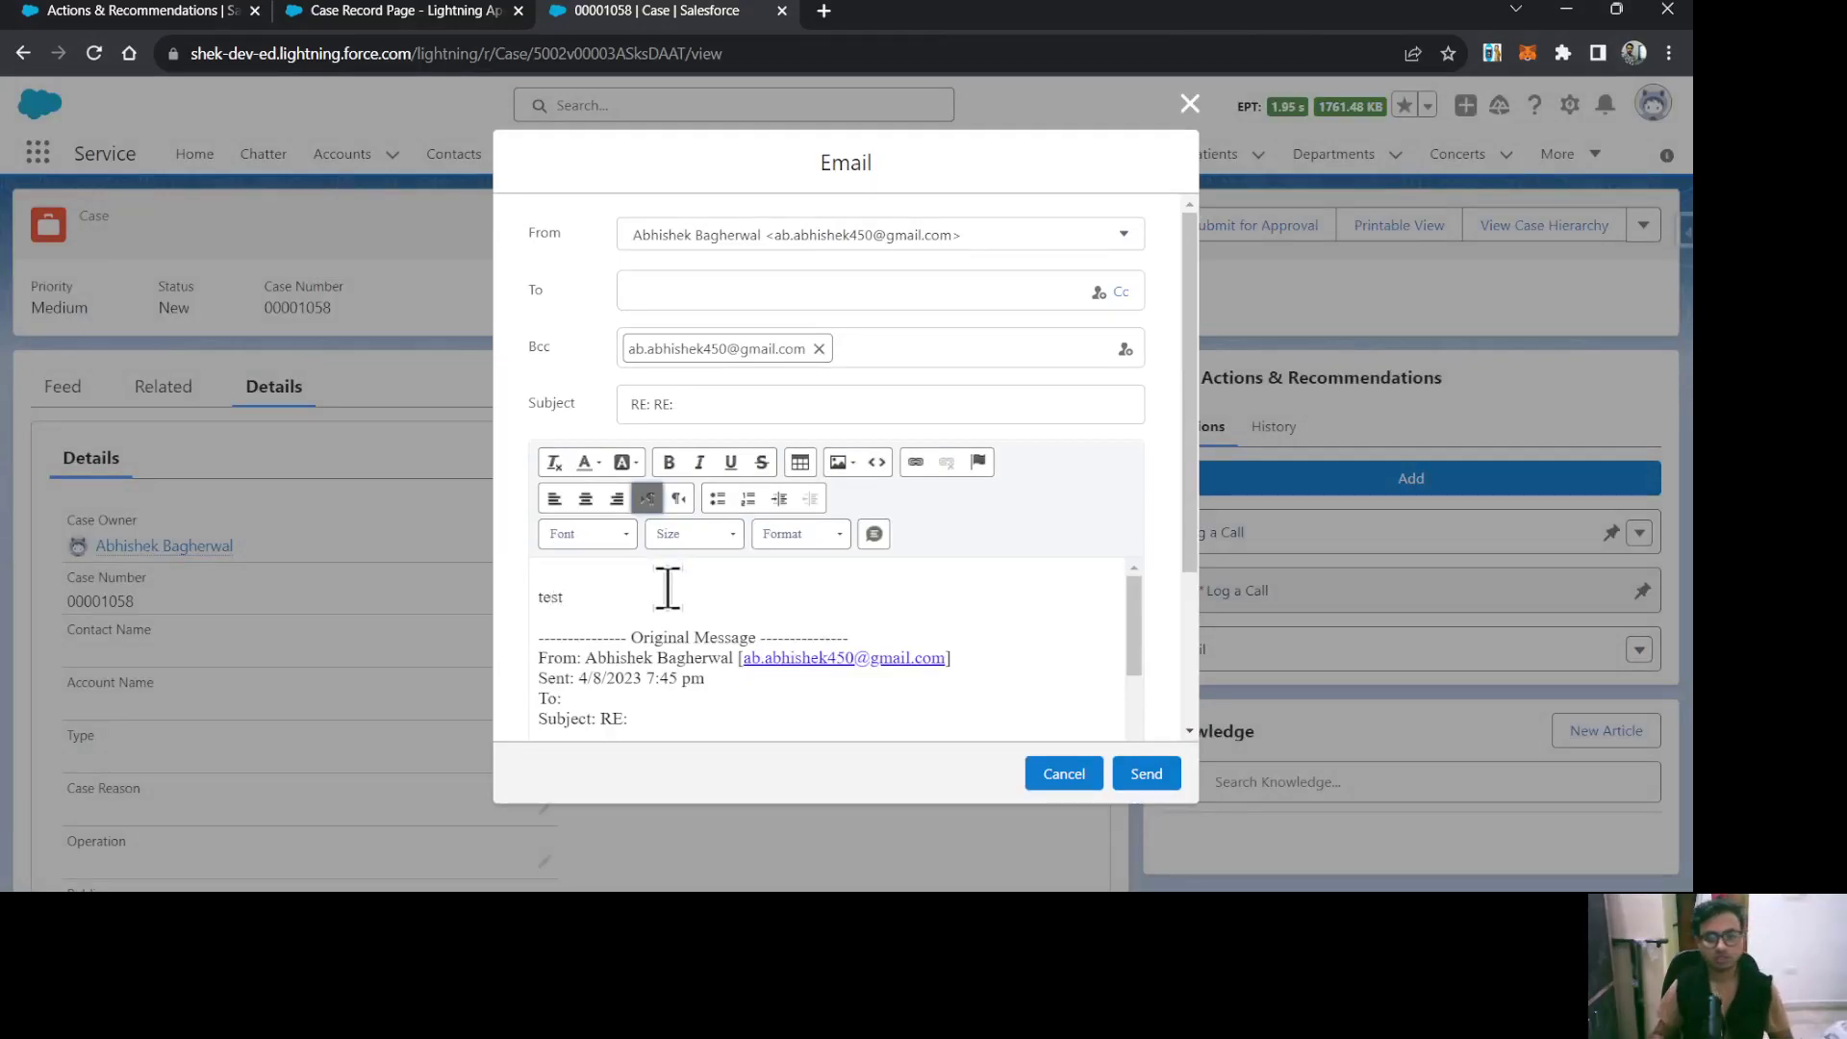
{"action": "left_click", "coordinate": [1167, 784]}
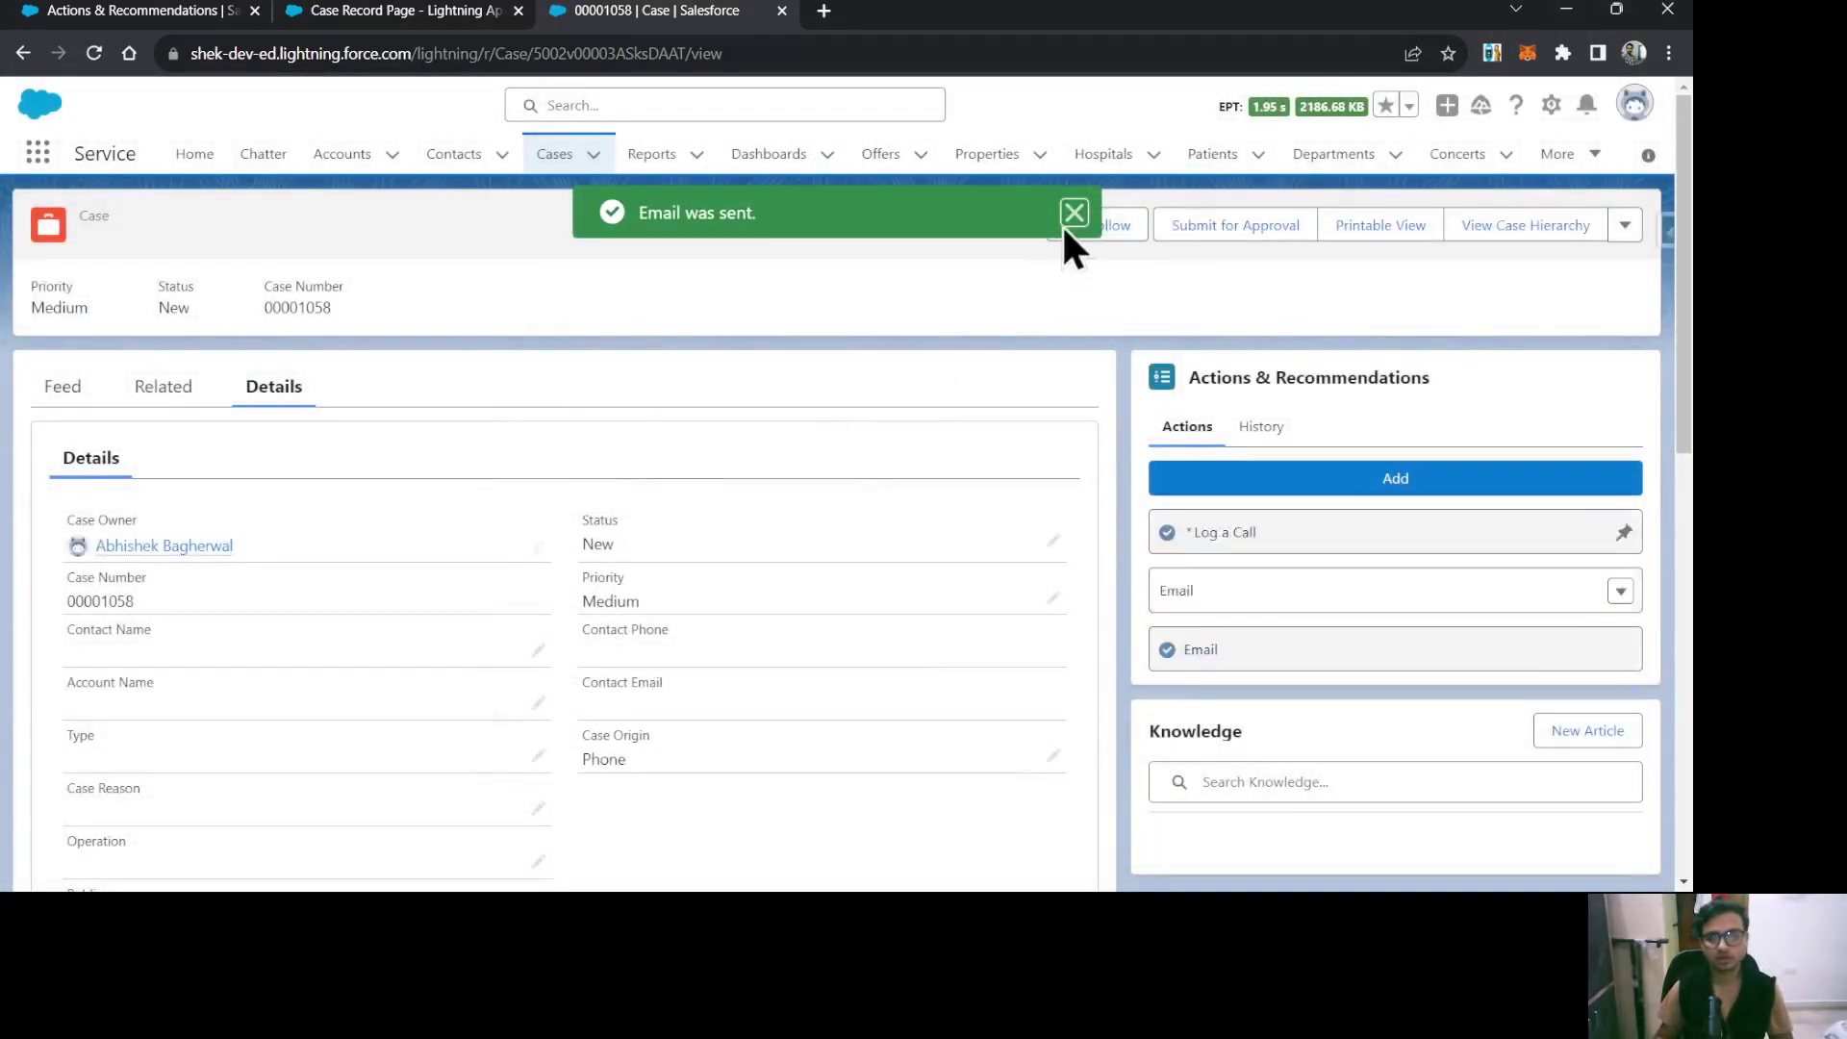
{"action": "left_click", "coordinate": [1072, 213]}
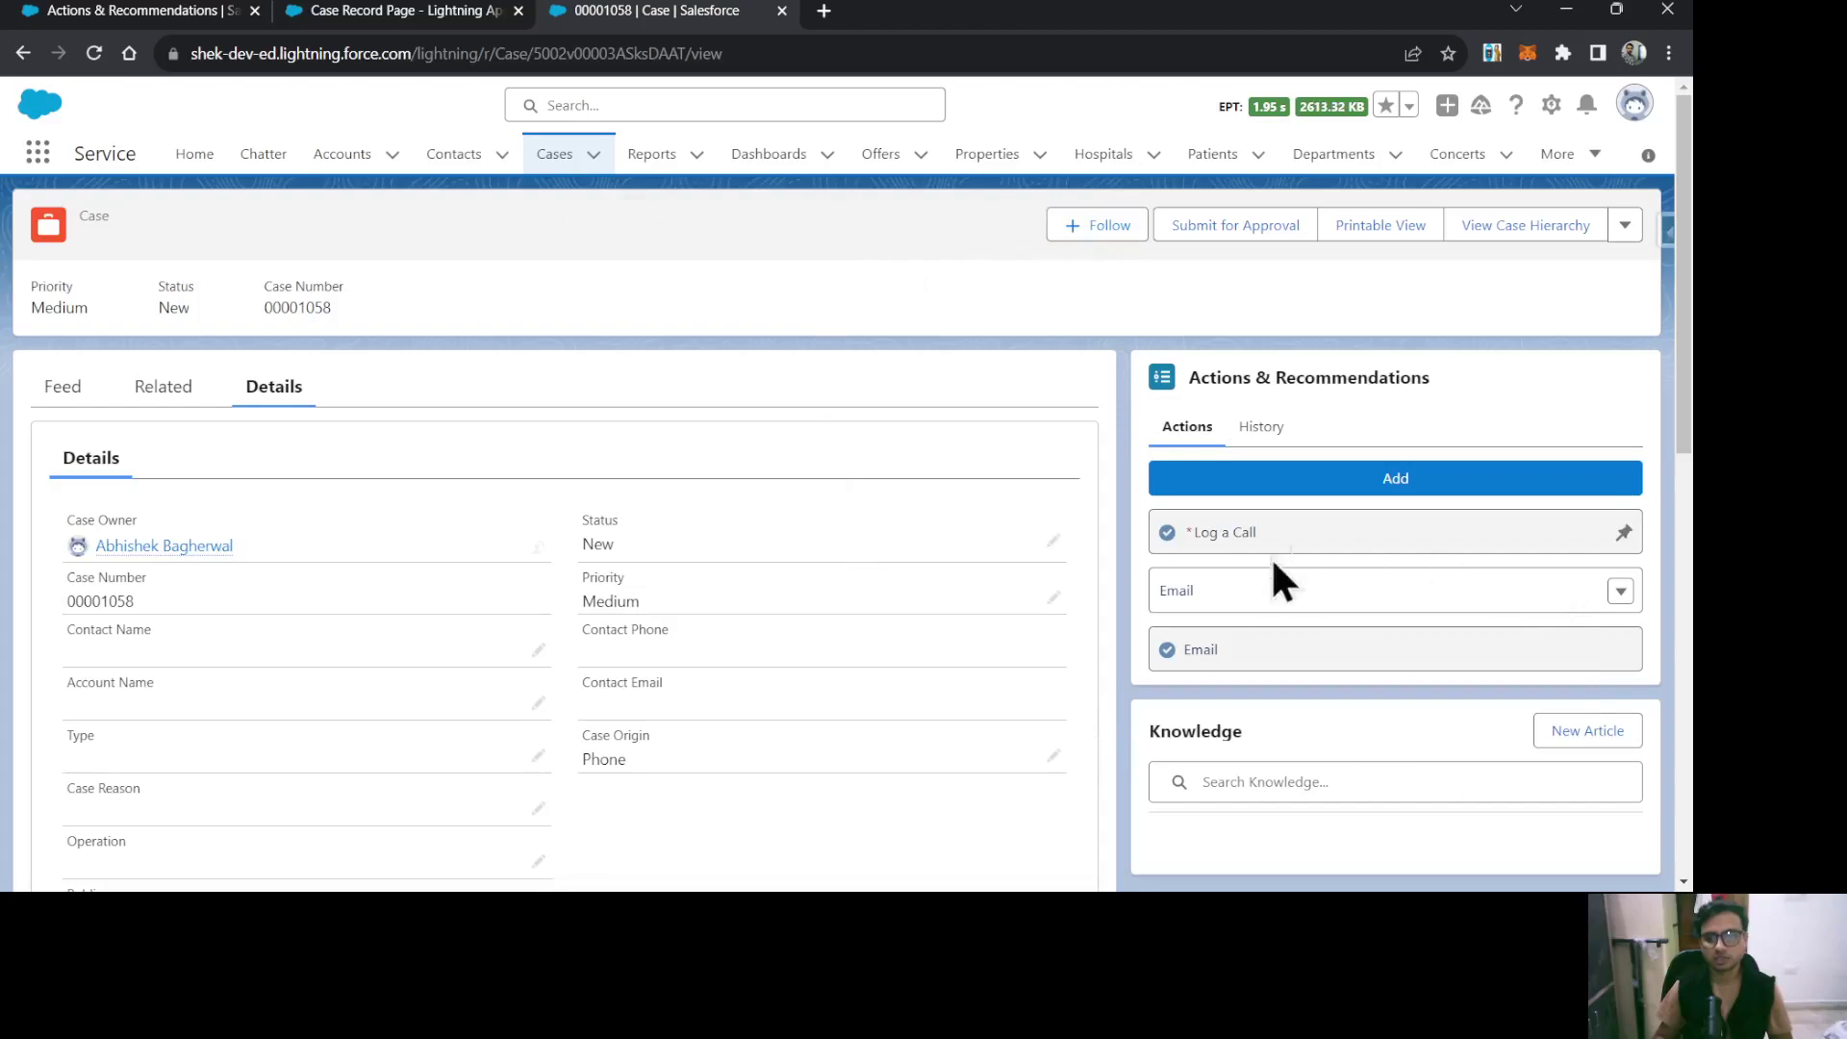
{"action": "left_click", "coordinate": [1253, 428]}
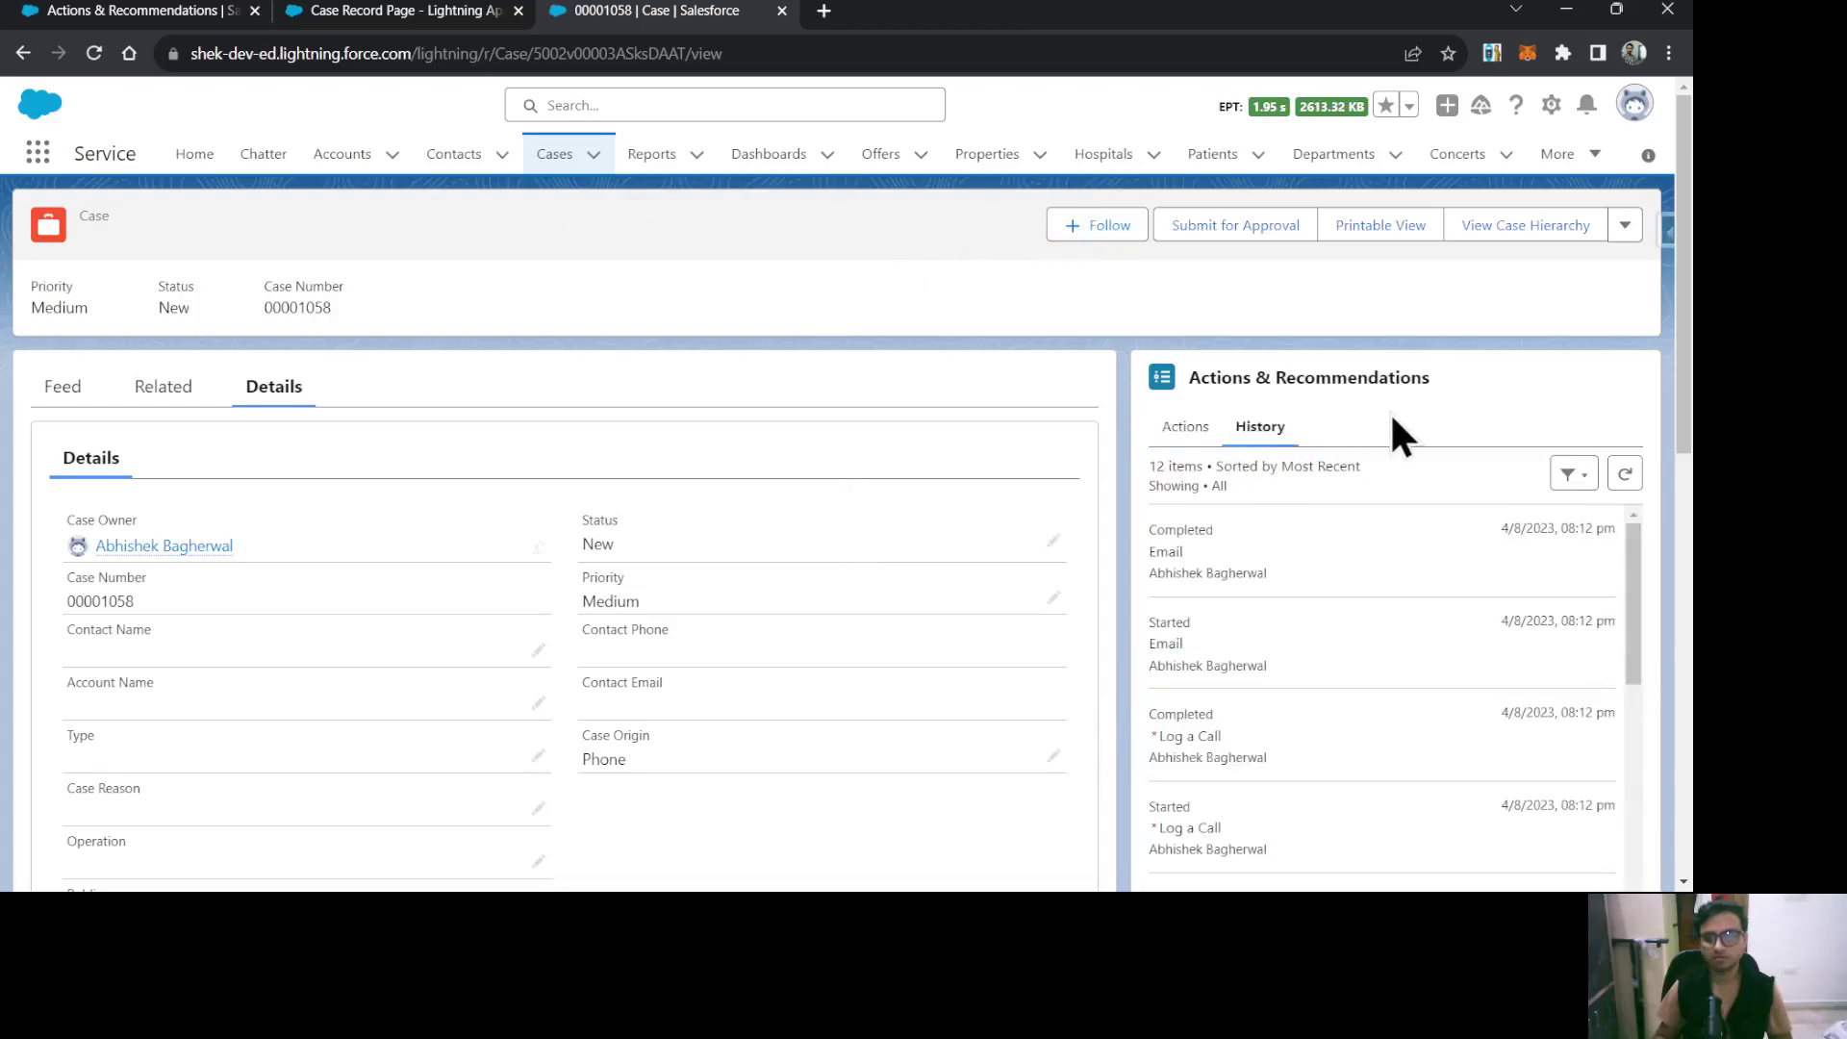
{"action": "left_click", "coordinate": [1623, 473]}
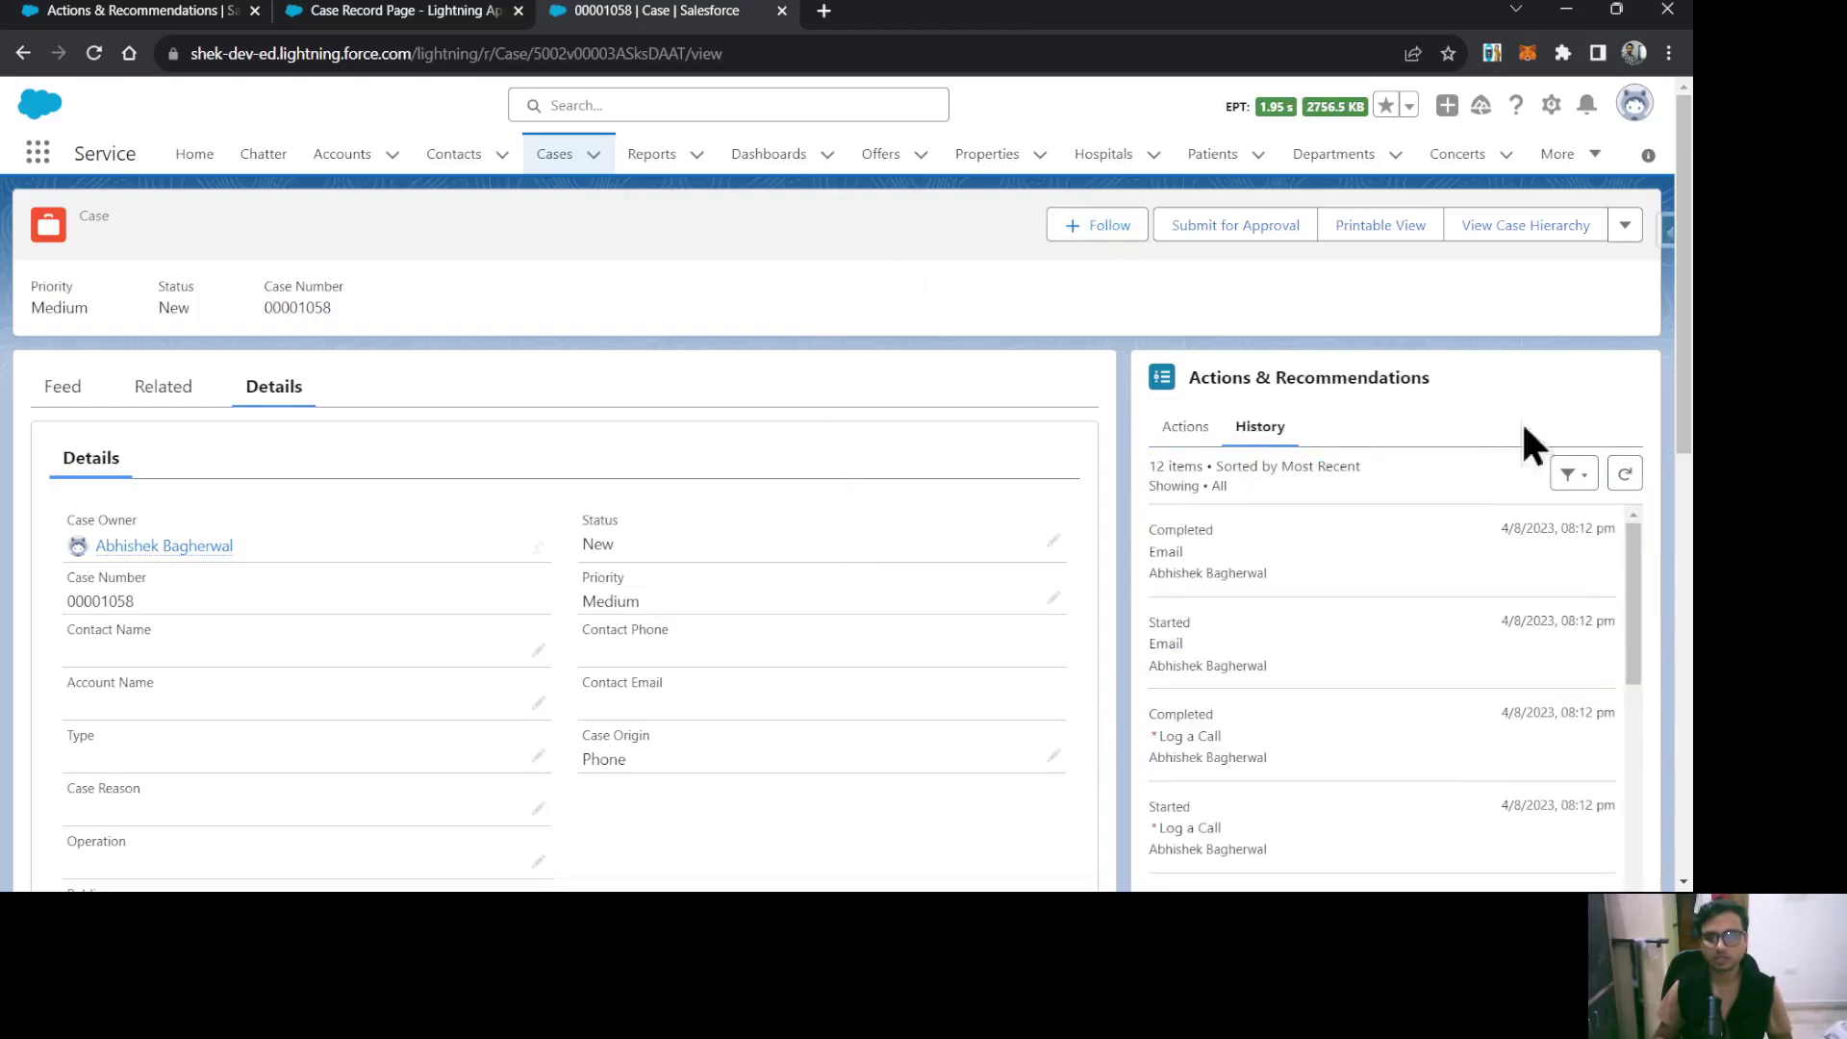
{"action": "left_click_drag", "start_coordinate": [1314, 662], "coordinate": [1145, 615]}
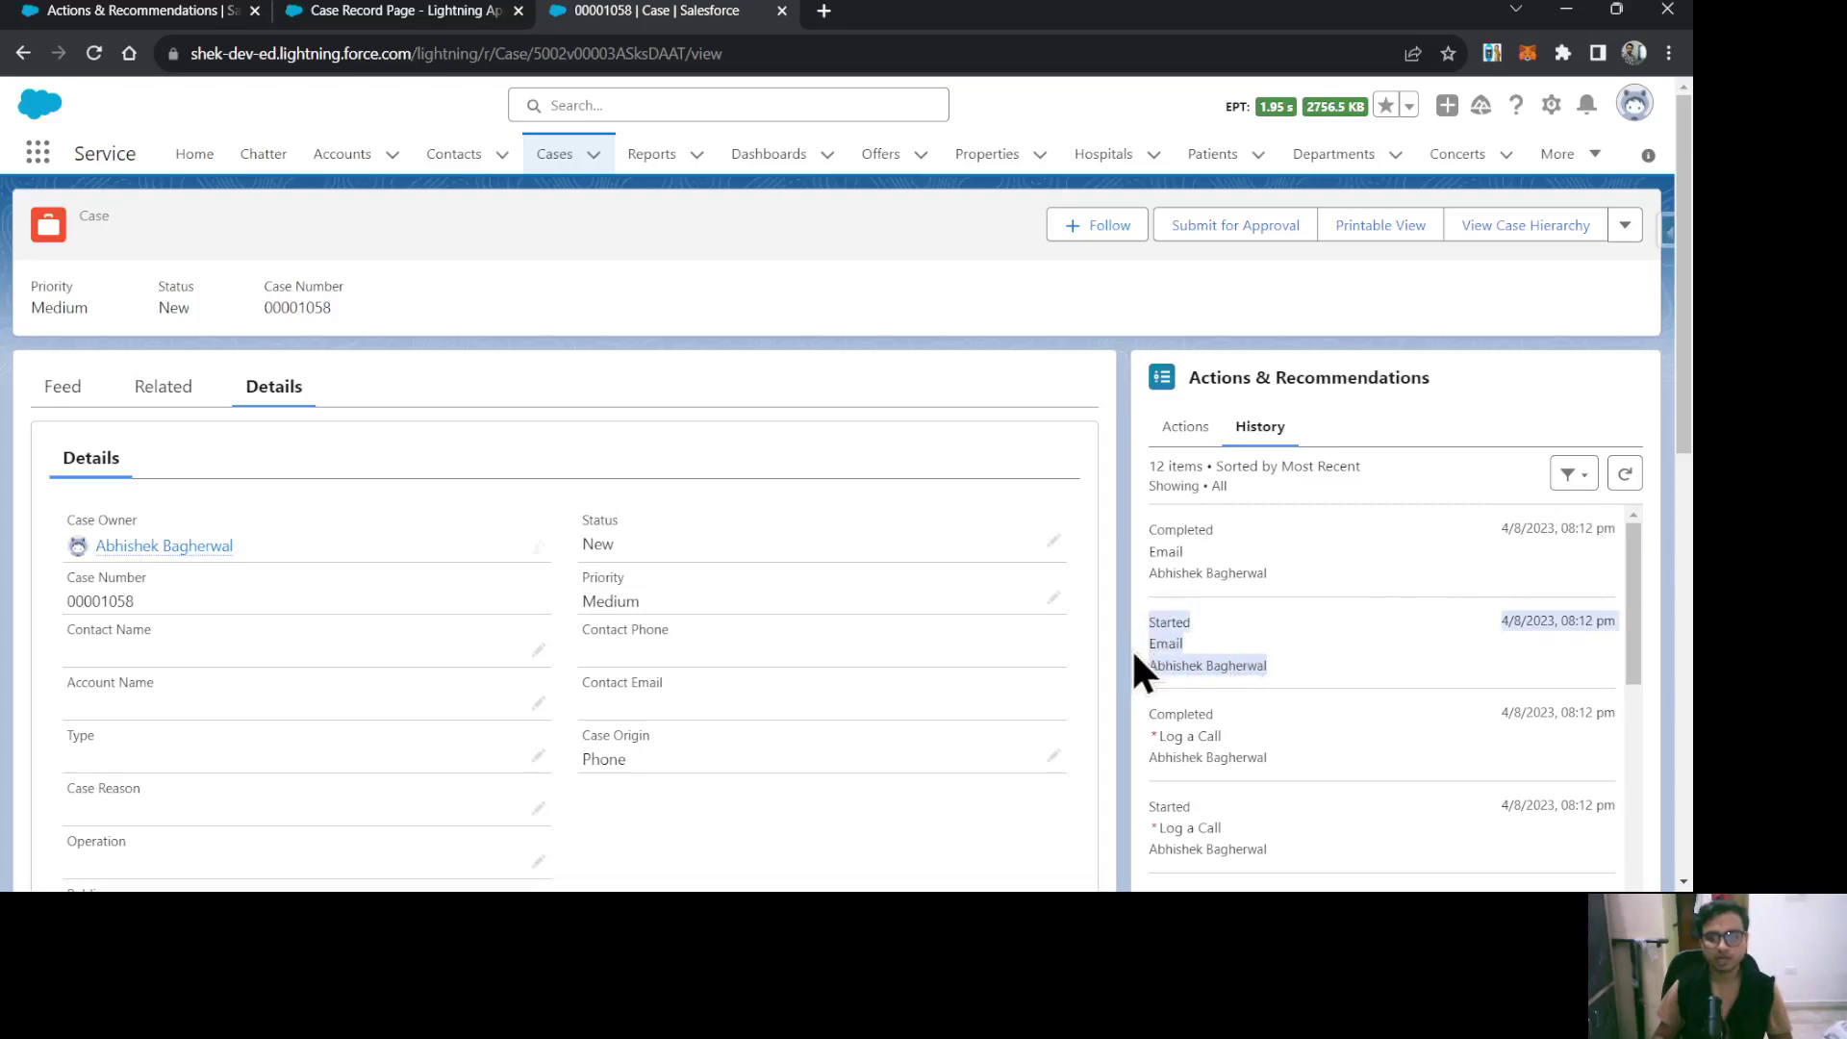
{"action": "left_click_drag", "start_coordinate": [1297, 579], "coordinate": [1155, 528]}
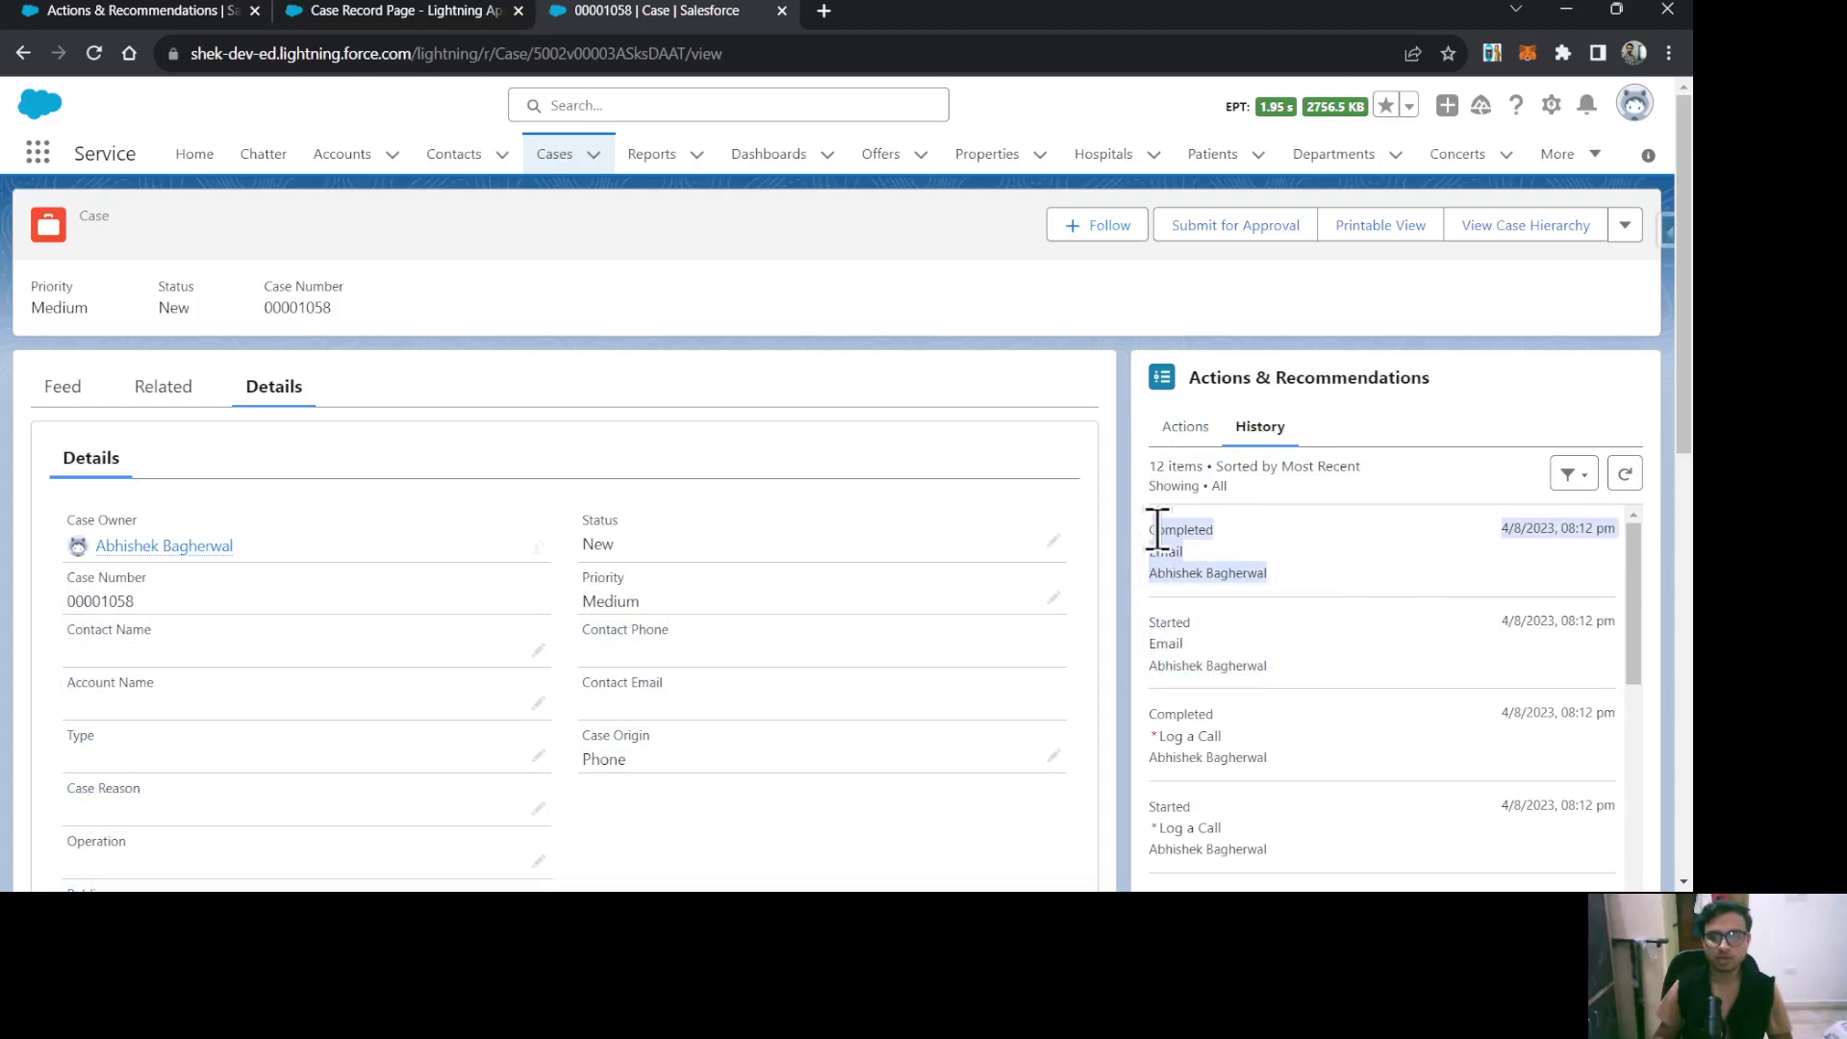
{"action": "left_click", "coordinate": [1449, 435]}
{"action": "left_click", "coordinate": [1179, 429]}
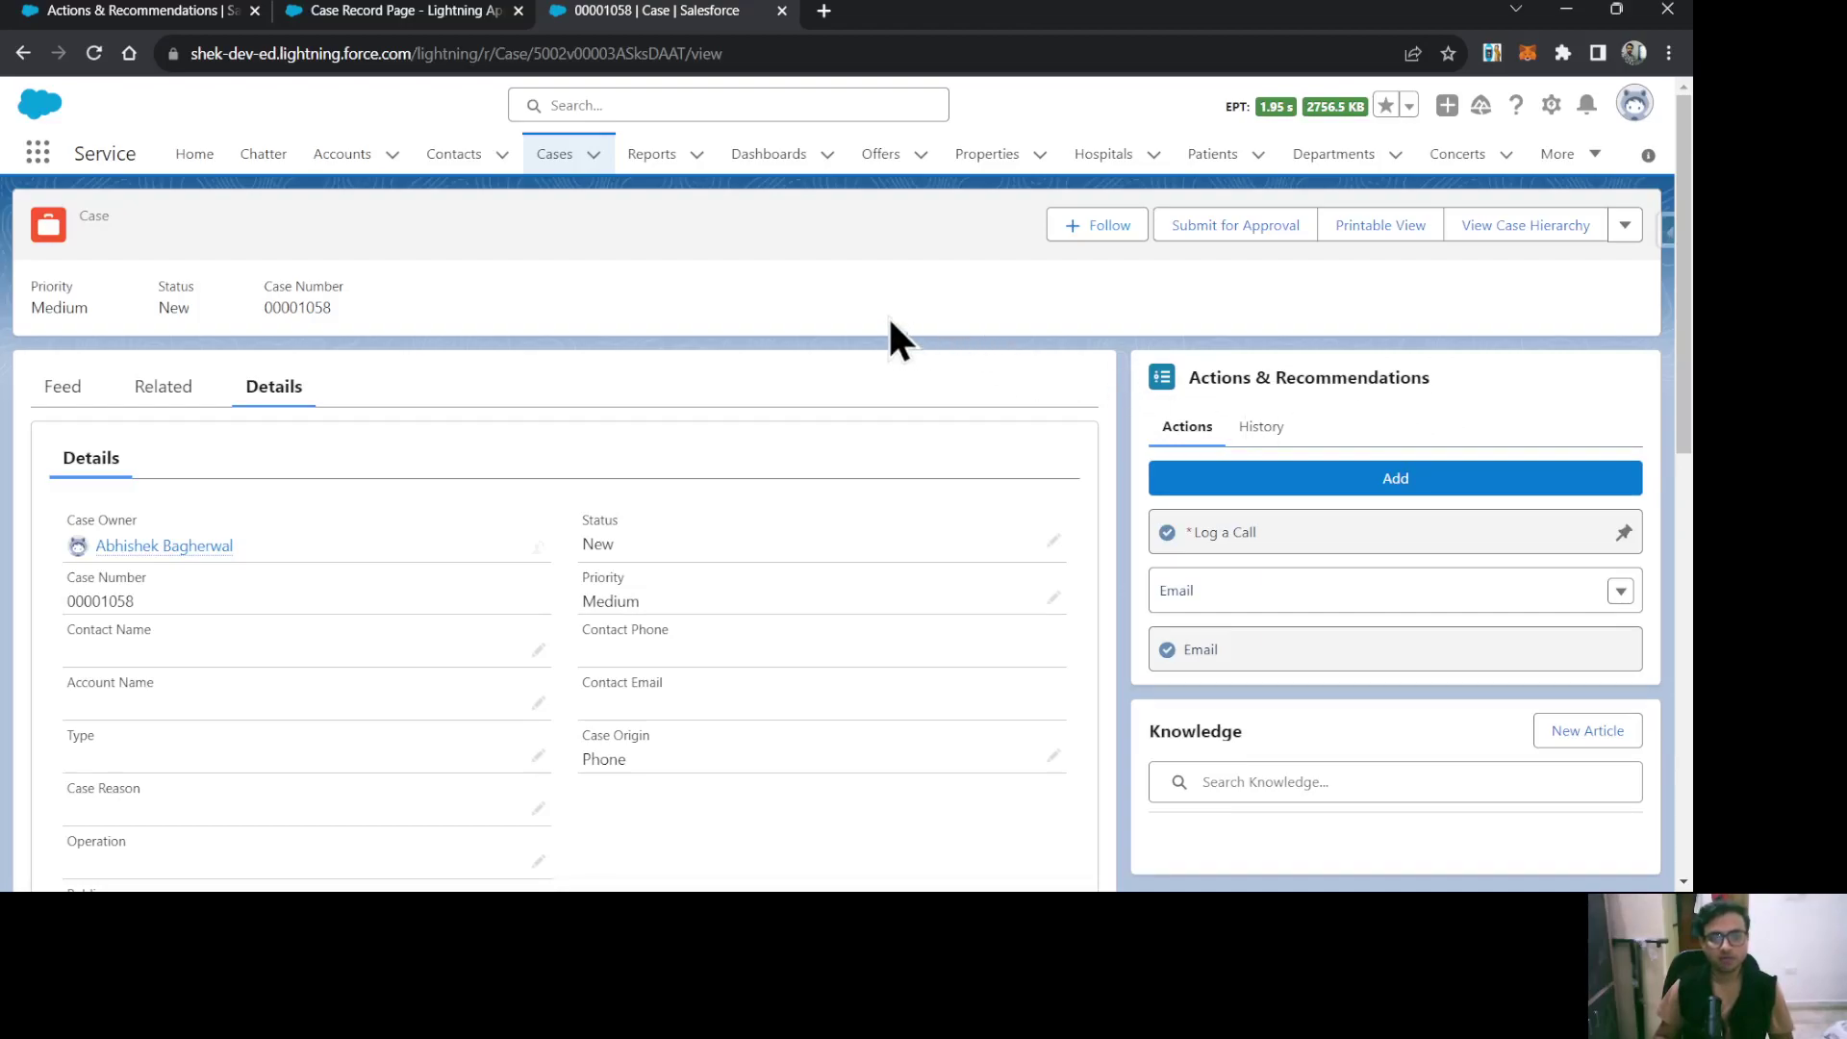
Add the File Upload On Contacts Account action from the Find Actions list and launch it.
{"action": "left_click", "coordinate": [1453, 485]}
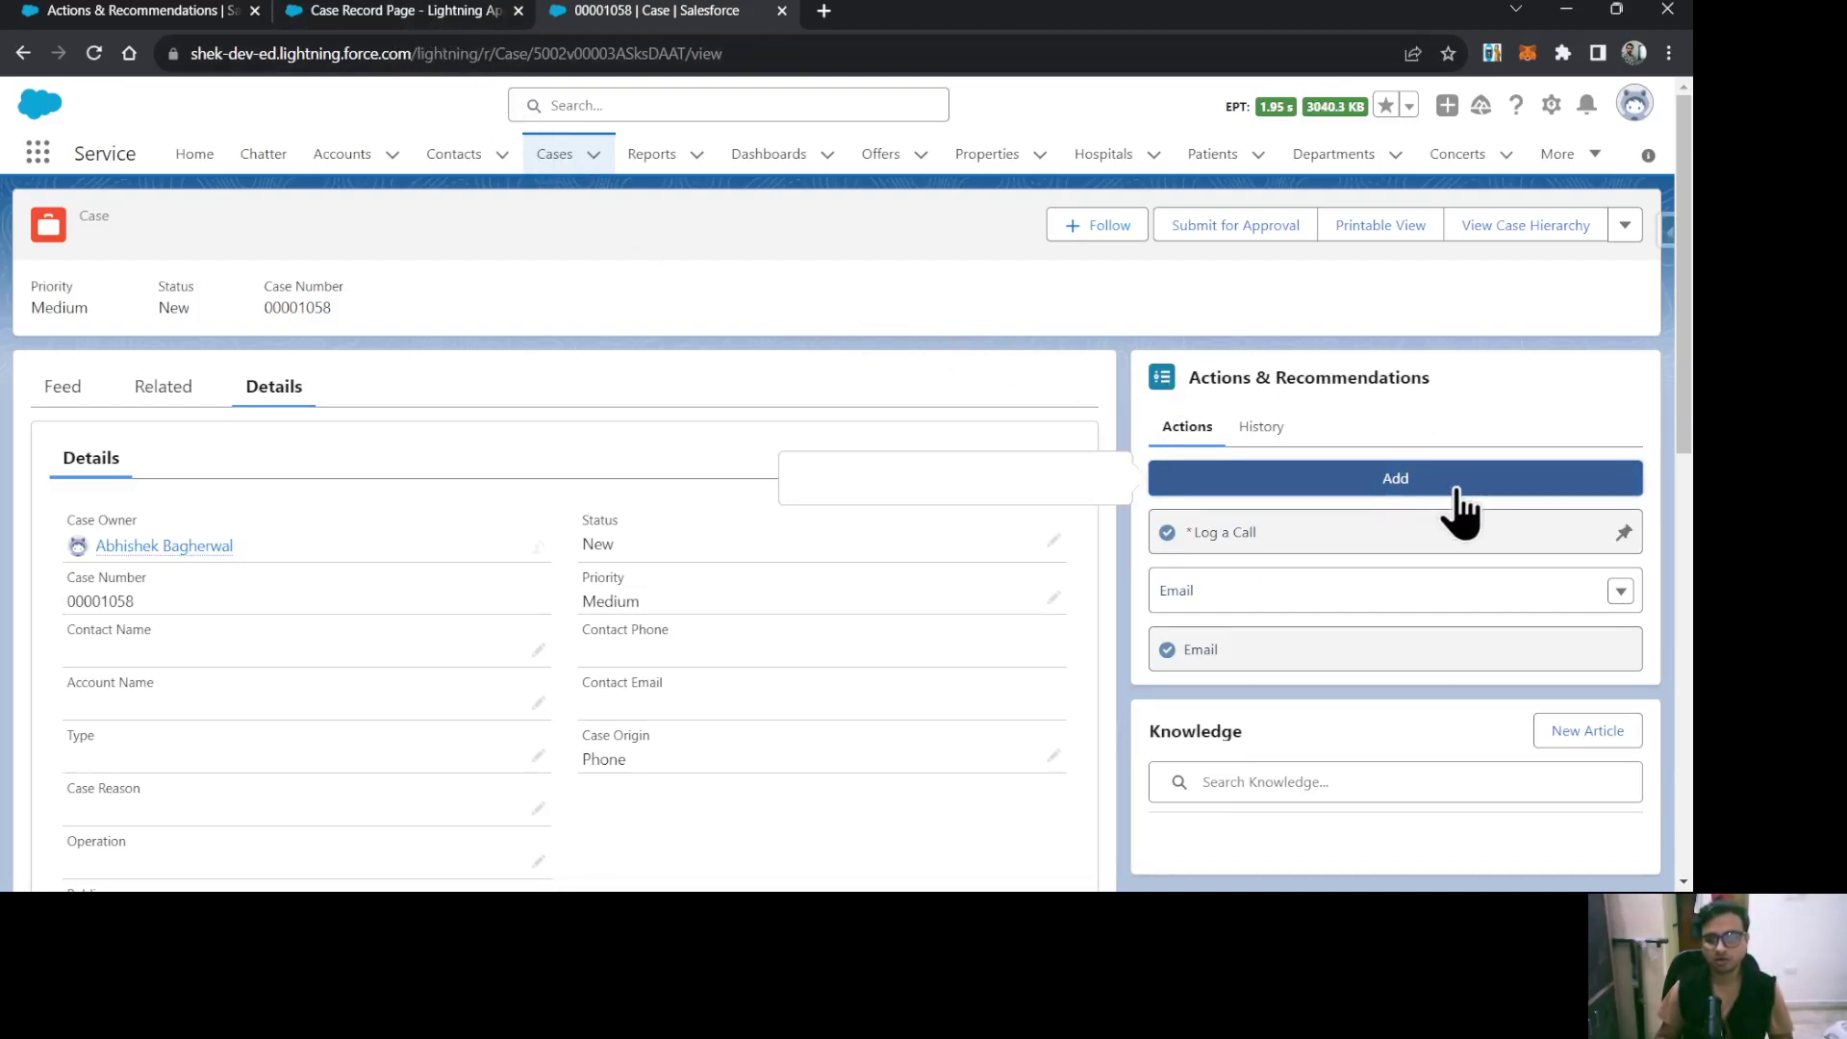
{"action": "scroll", "coordinate": [1010, 674], "scroll_direction": "down", "scroll_amount": 15}
{"action": "scroll", "coordinate": [1002, 711], "scroll_direction": "down", "scroll_amount": 5}
{"action": "scroll", "coordinate": [973, 515], "scroll_direction": "up", "scroll_amount": 6}
{"action": "scroll", "coordinate": [995, 447], "scroll_direction": "up", "scroll_amount": 3}
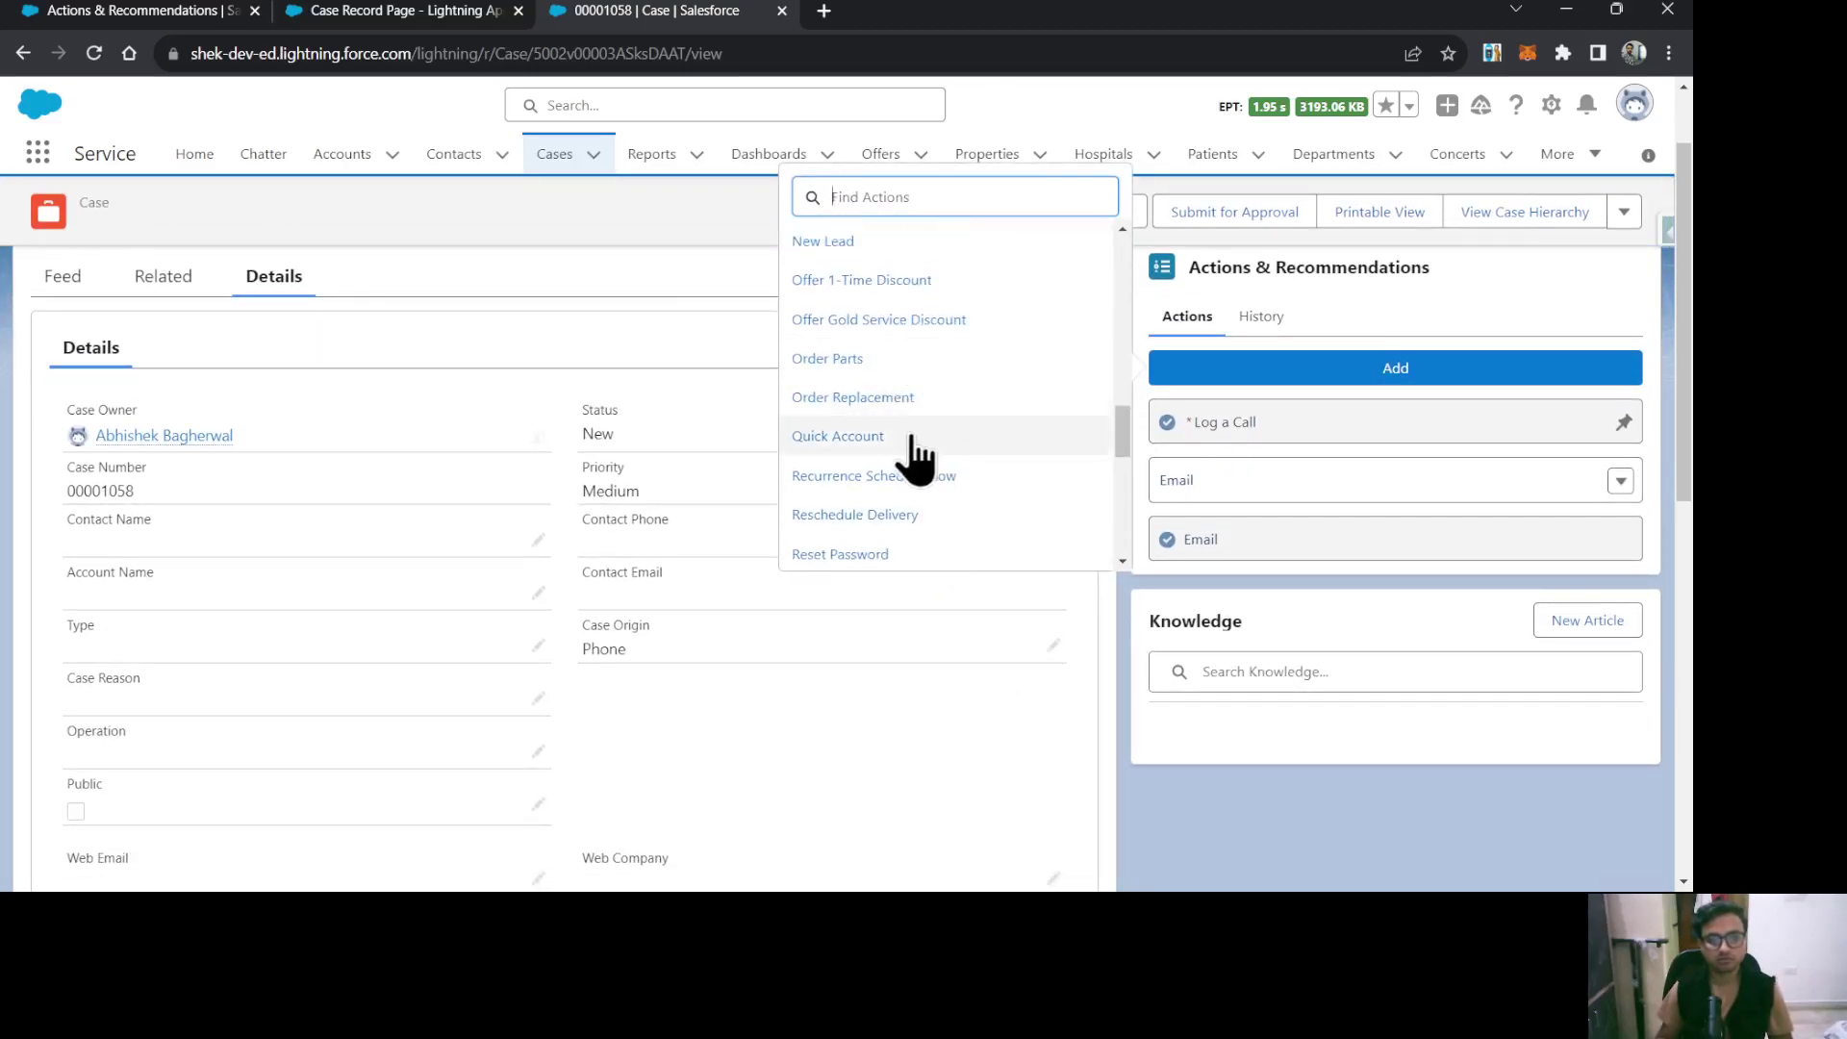
{"action": "scroll", "coordinate": [1010, 447], "scroll_direction": "up", "scroll_amount": 3}
{"action": "scroll", "coordinate": [1010, 447], "scroll_direction": "up", "scroll_amount": 3}
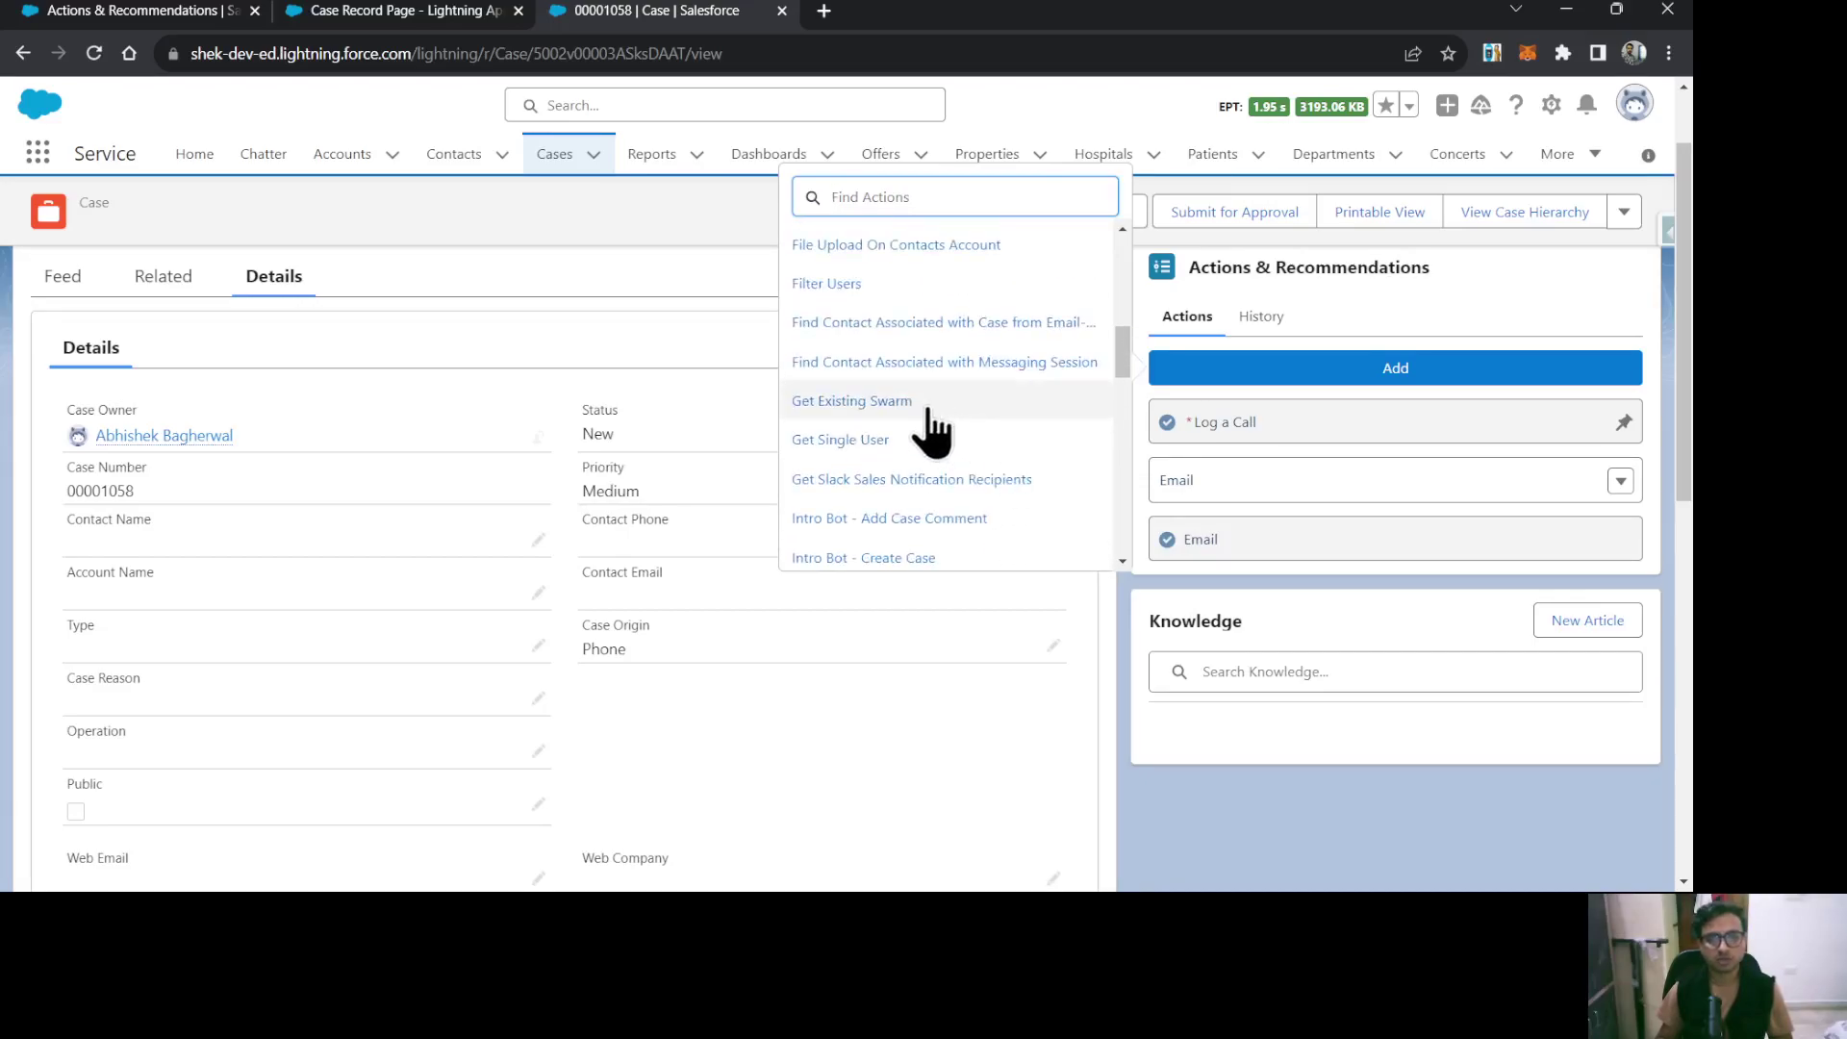
{"action": "scroll", "coordinate": [923, 361], "scroll_direction": "up", "scroll_amount": 1}
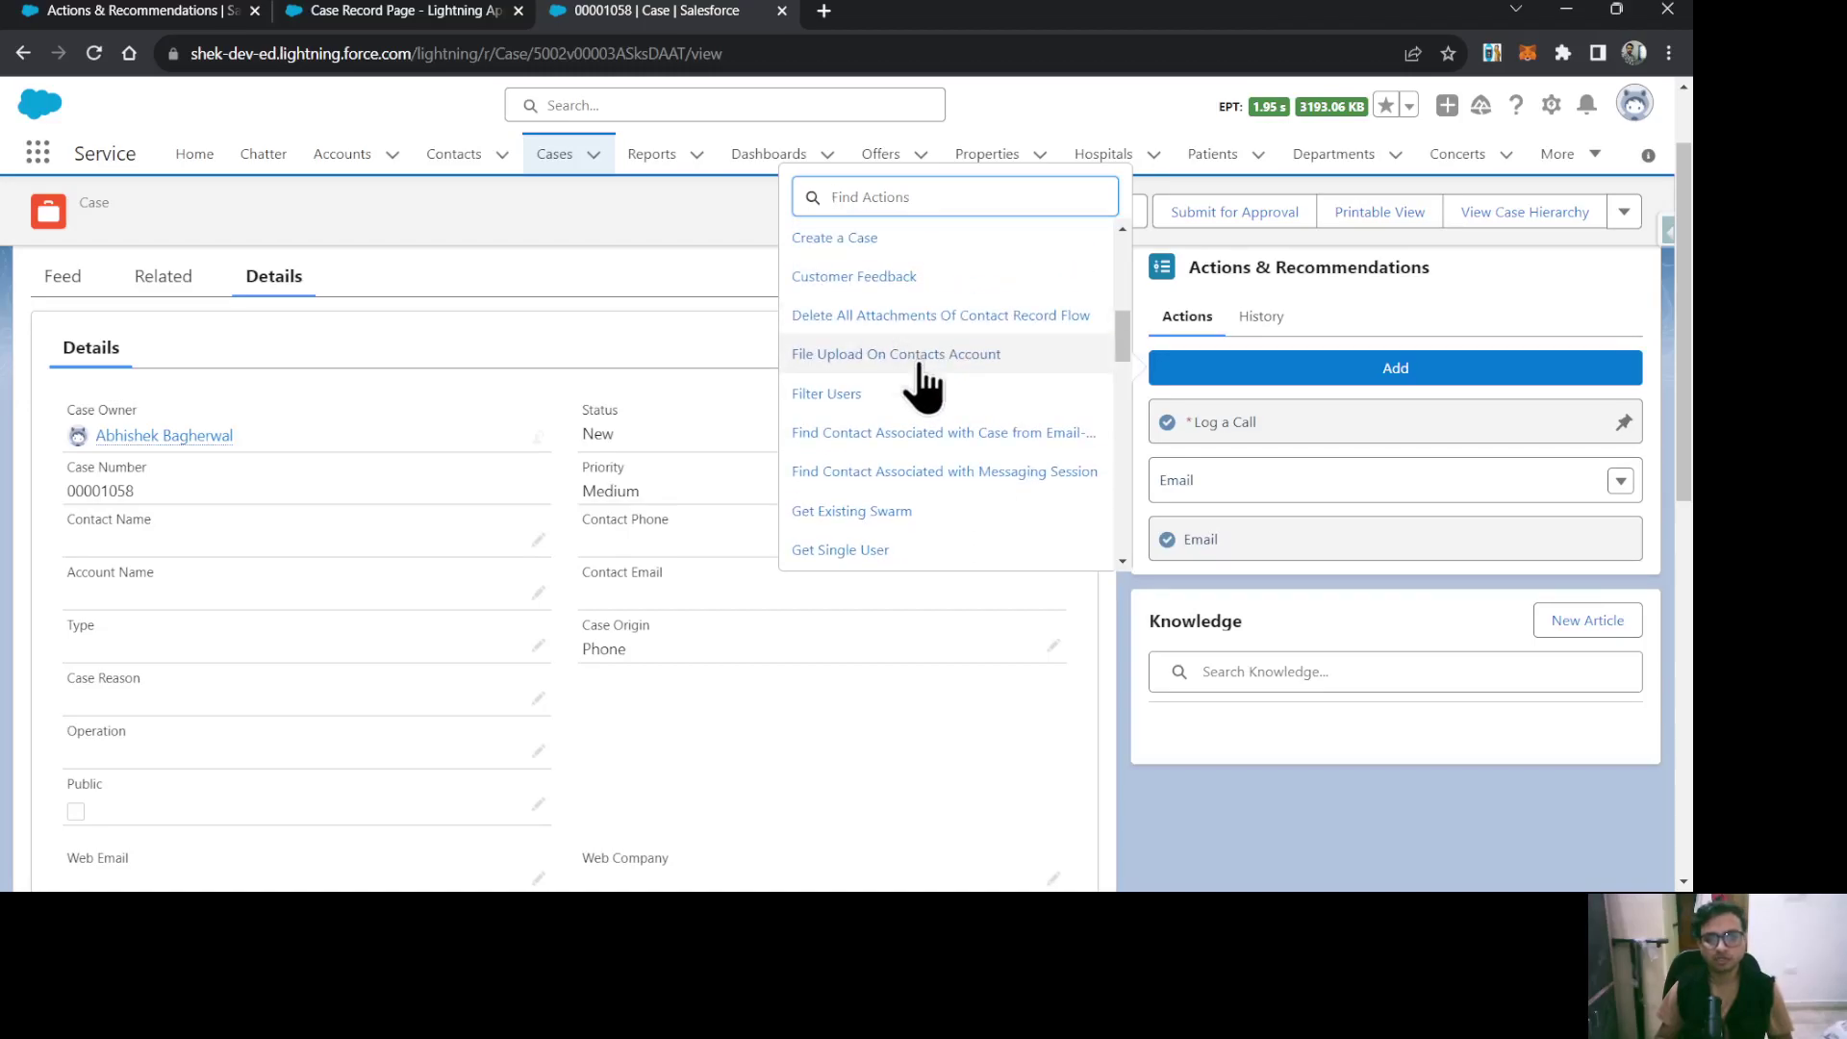
{"action": "left_click", "coordinate": [918, 358]}
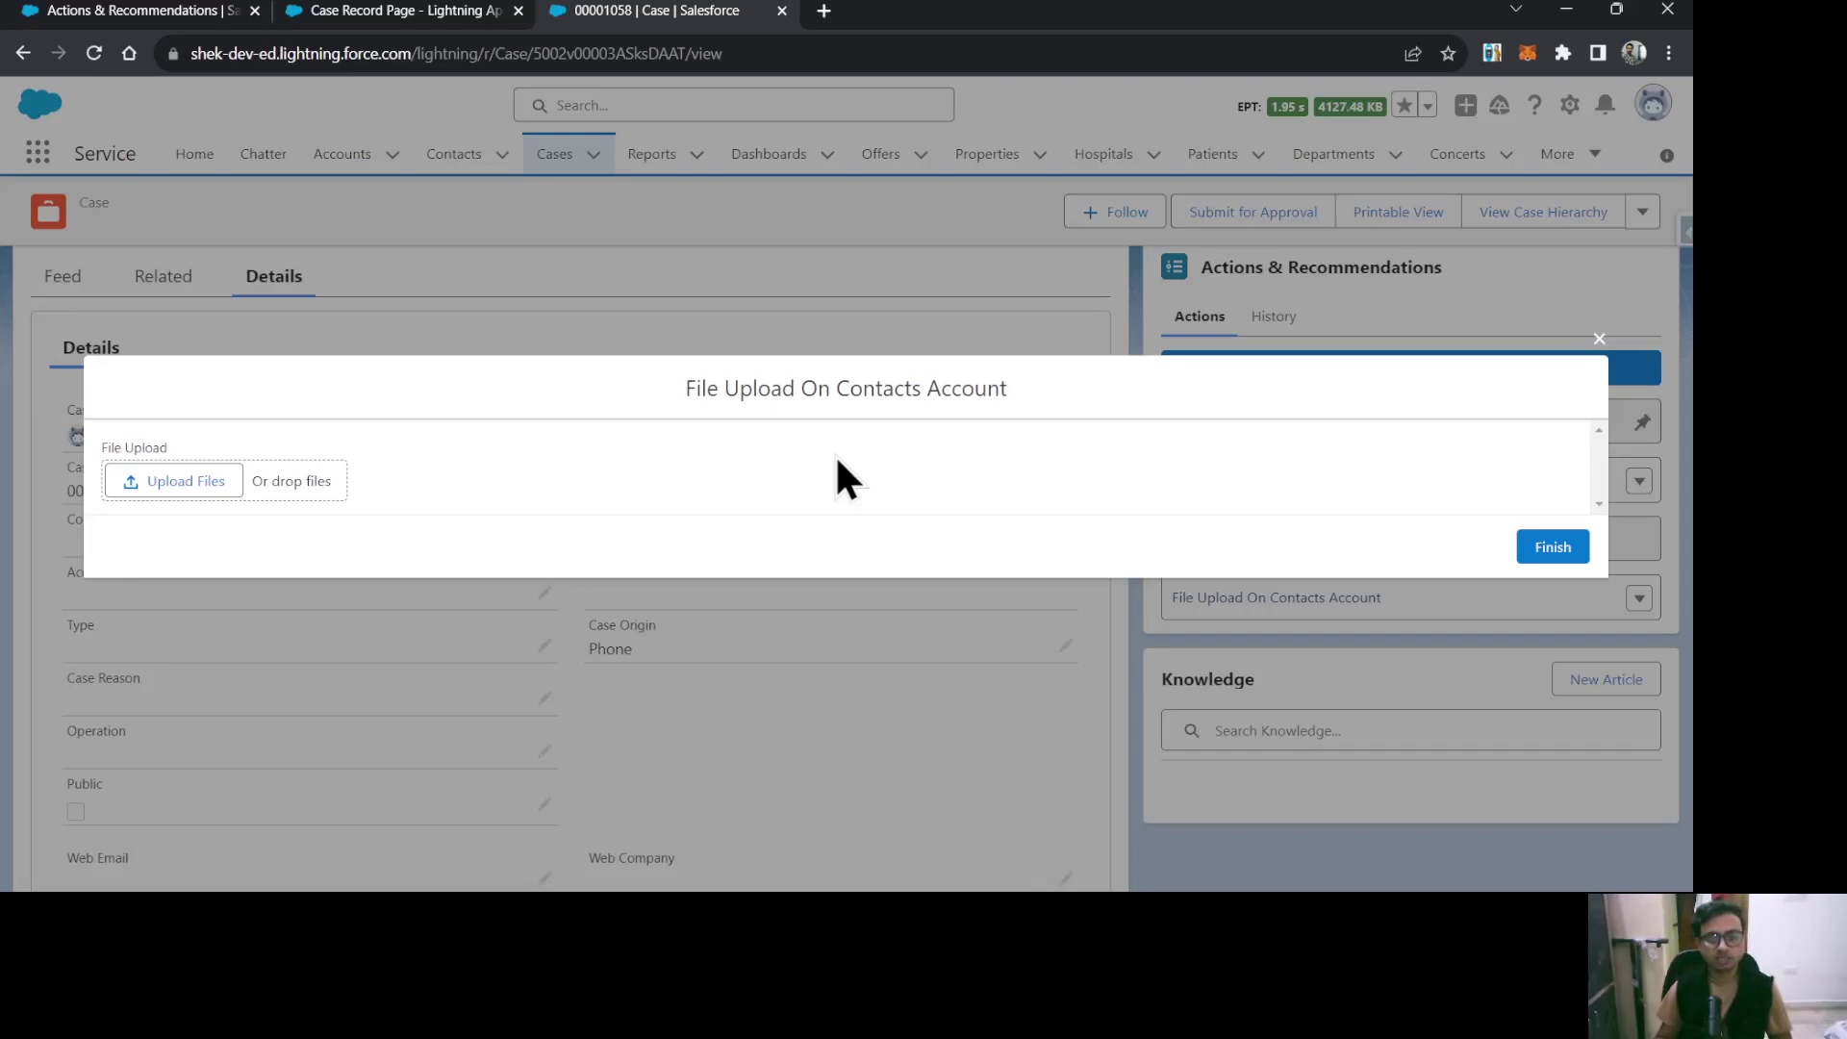
Upload Salesforce Material.txt and finish the File Upload flow.
{"action": "left_click", "coordinate": [175, 482]}
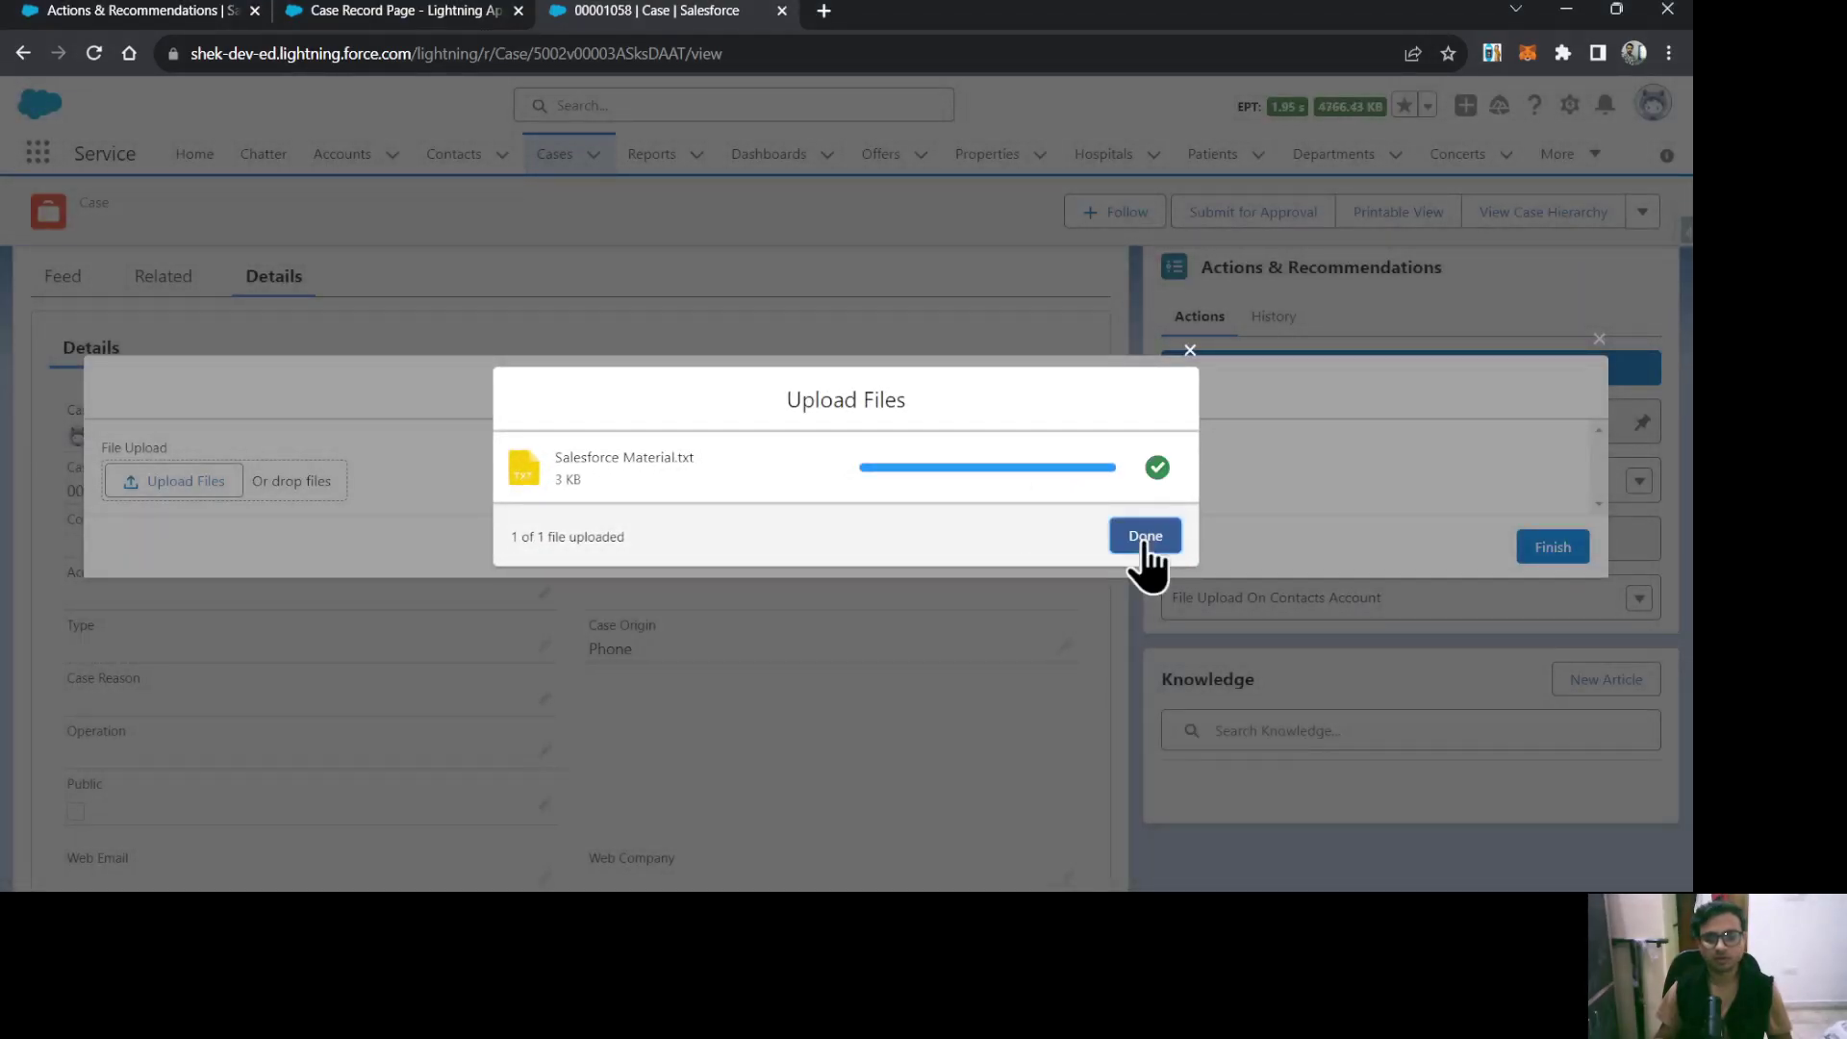
{"action": "left_click", "coordinate": [1145, 538]}
{"action": "left_click", "coordinate": [1553, 549]}
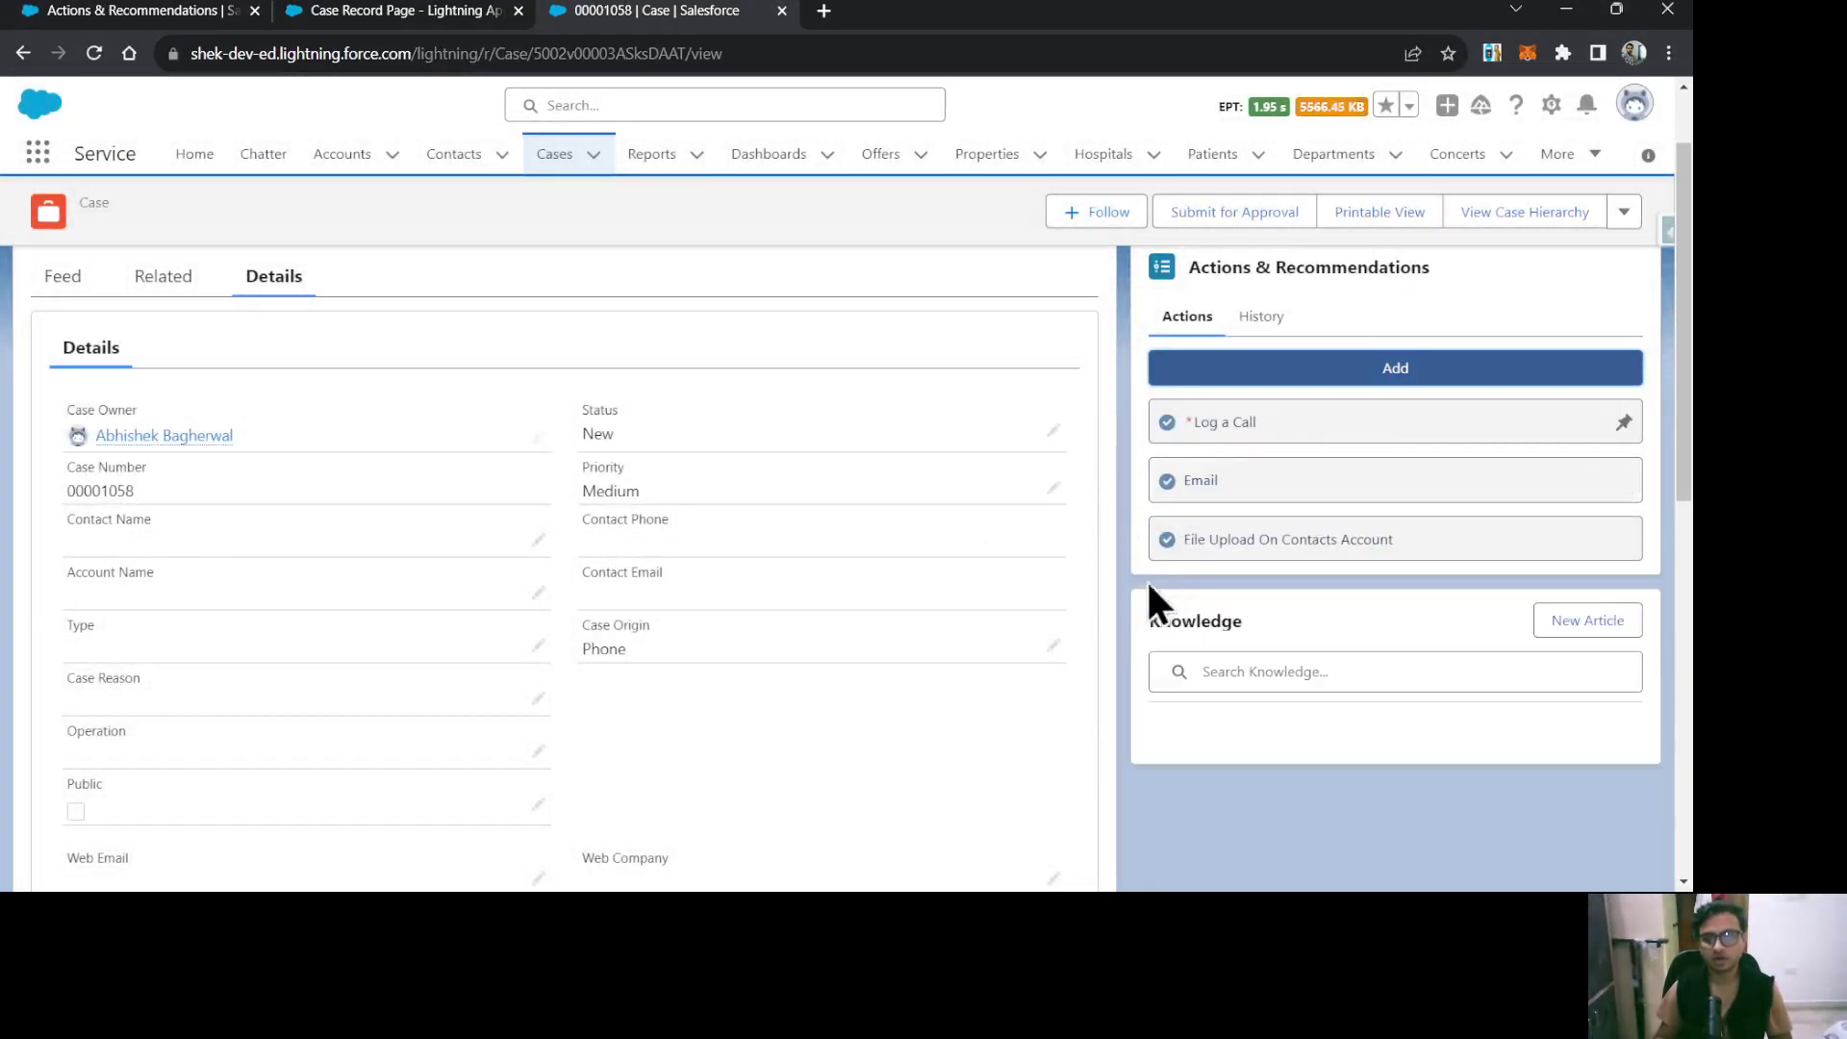
{"action": "left_click", "coordinate": [1260, 317]}
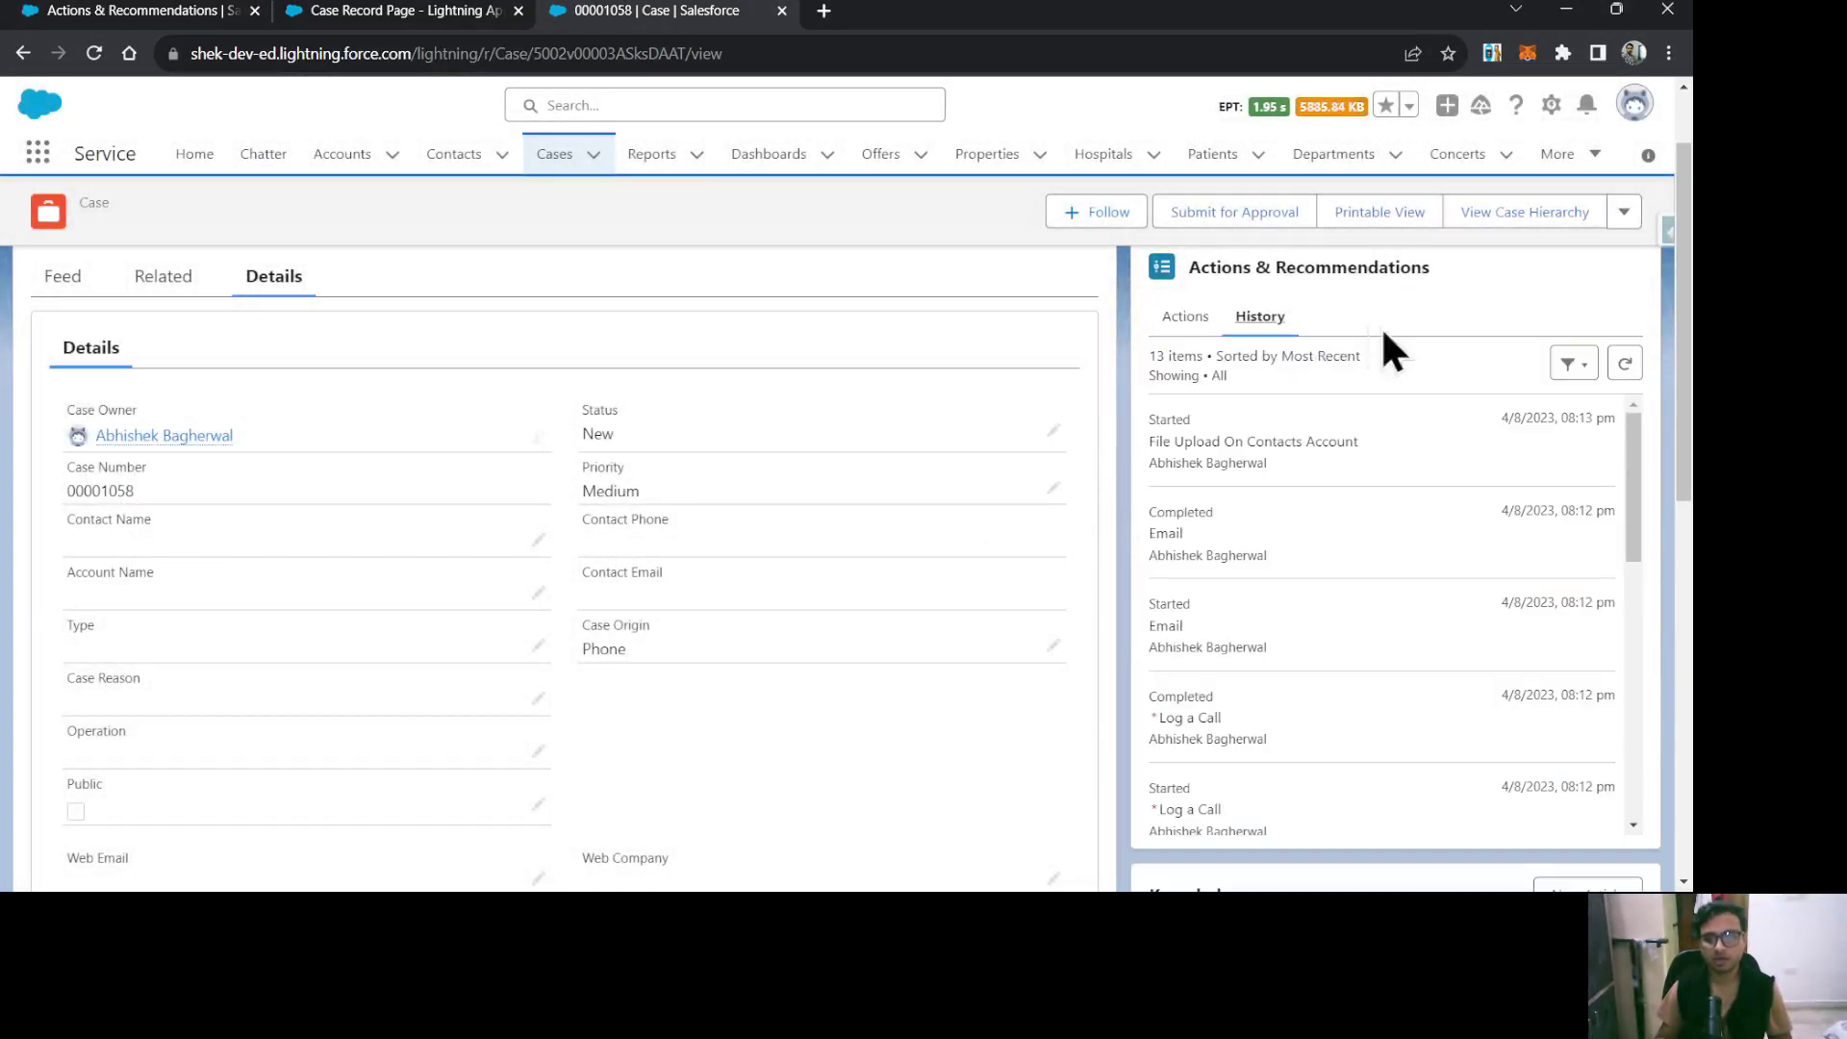
{"action": "left_click", "coordinate": [1625, 365]}
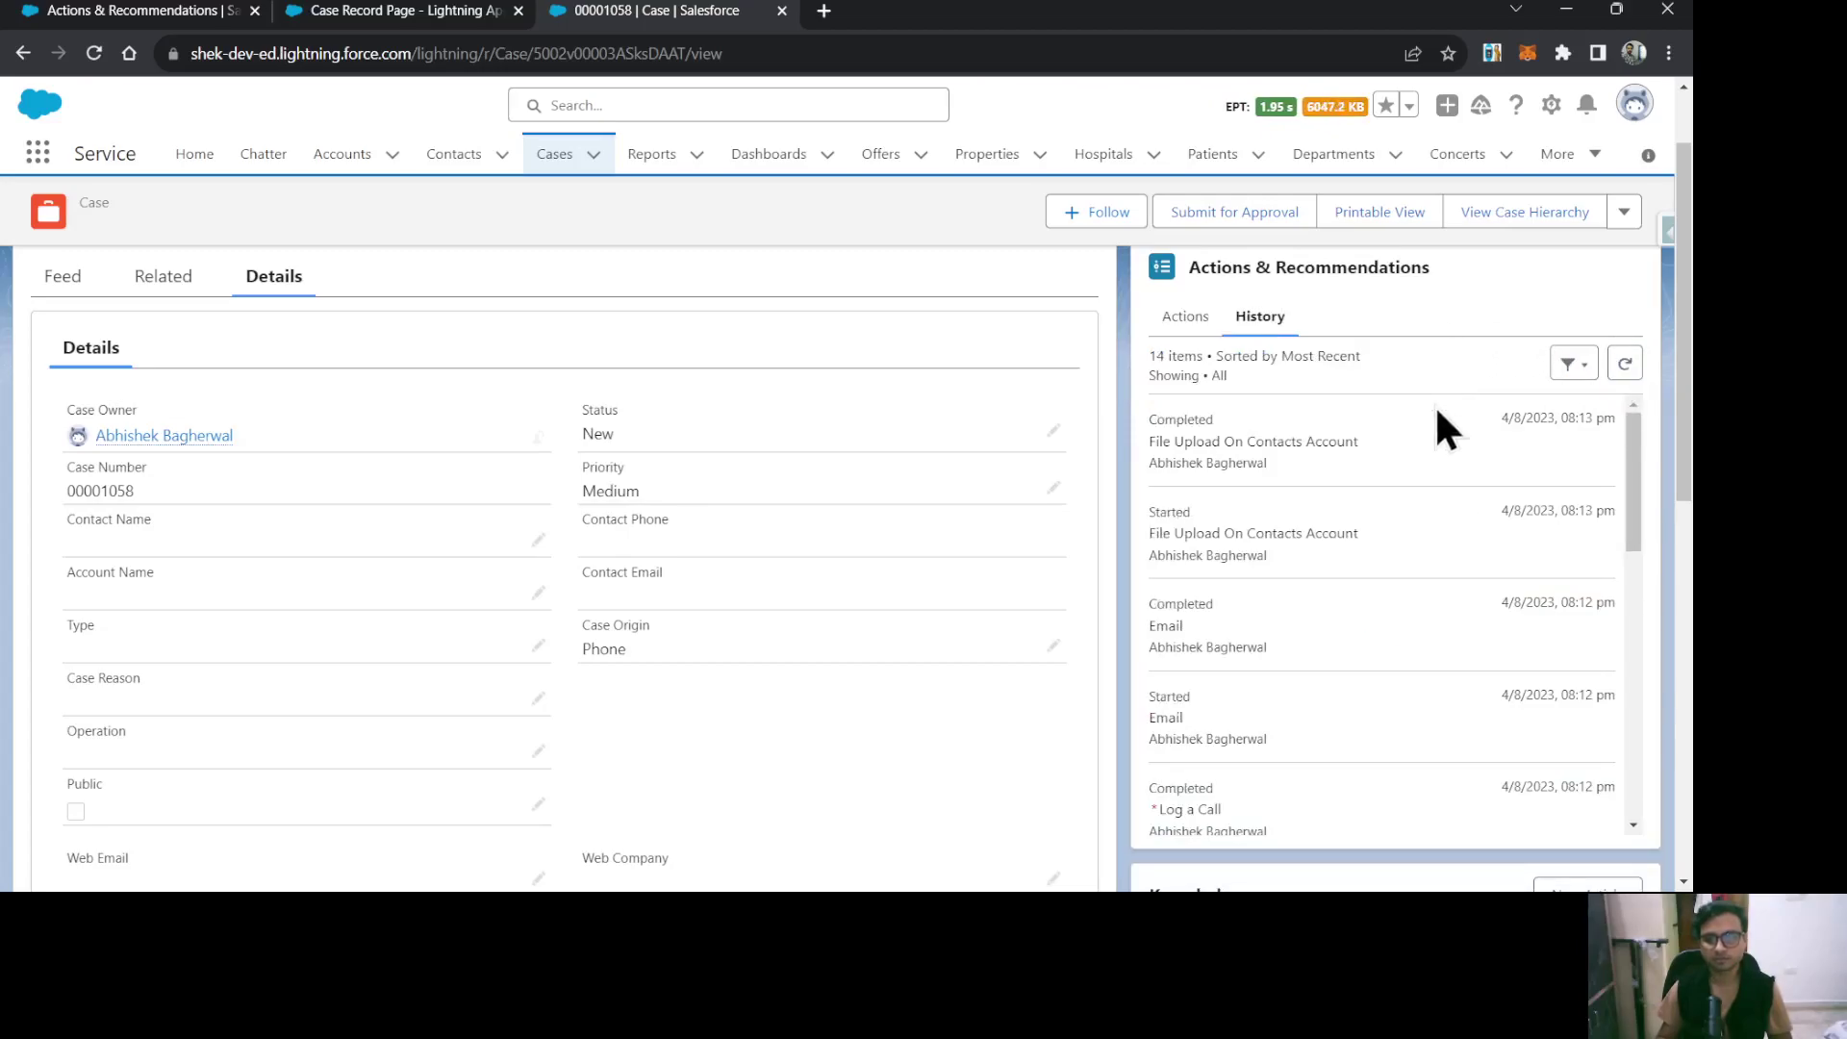
{"action": "left_click_drag", "start_coordinate": [1262, 570], "coordinate": [1135, 500]}
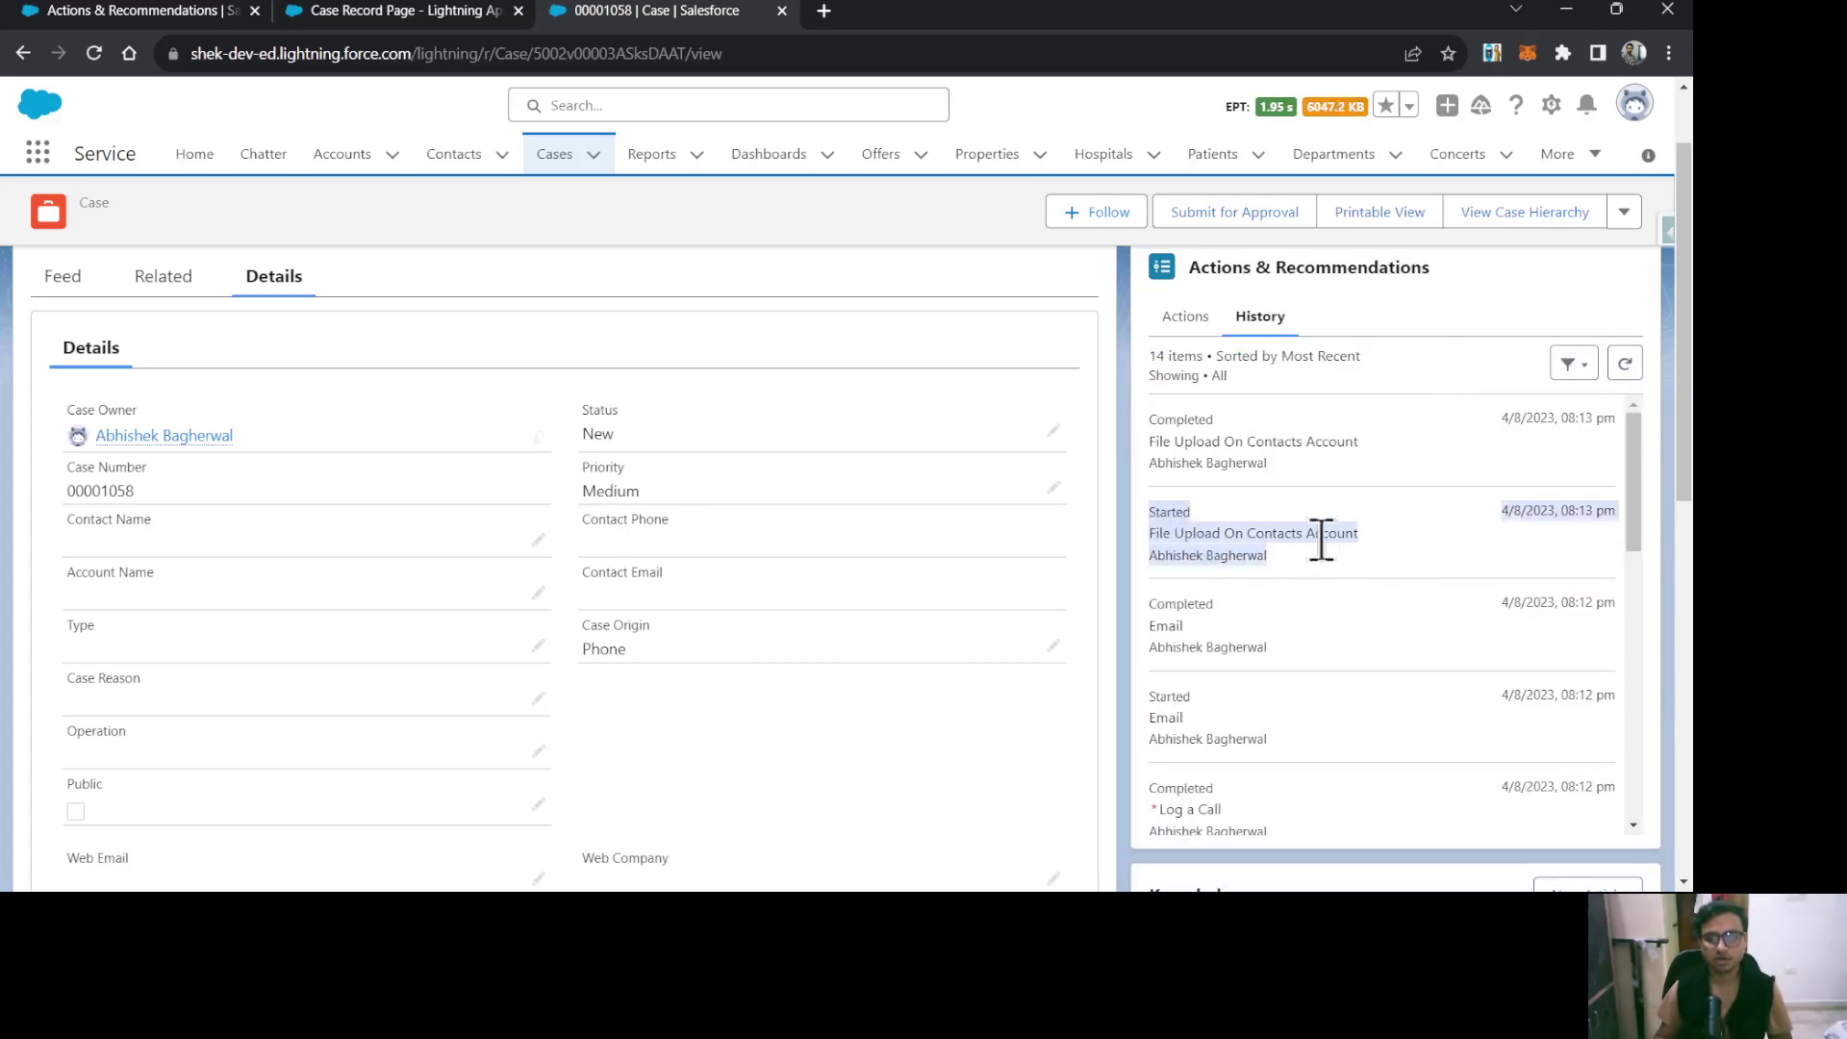
{"action": "left_click_drag", "start_coordinate": [1316, 441], "coordinate": [1154, 413]}
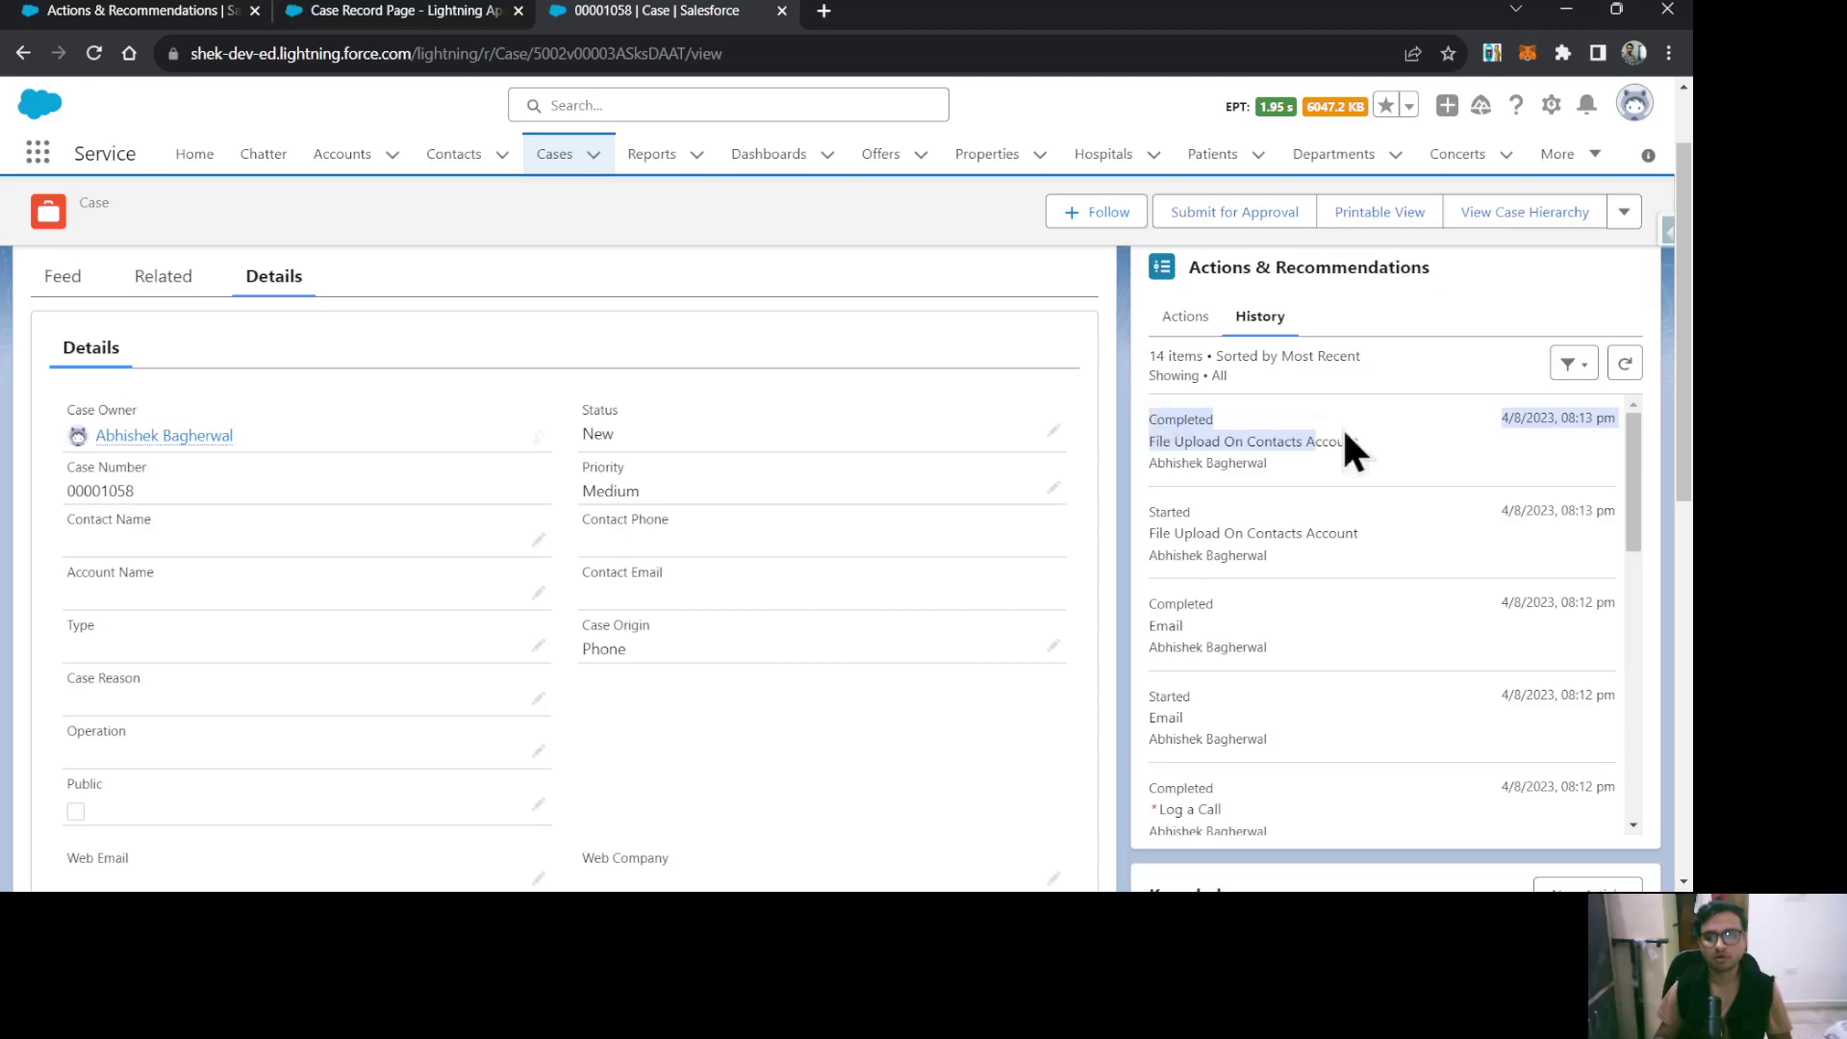
{"action": "left_click", "coordinate": [1390, 327]}
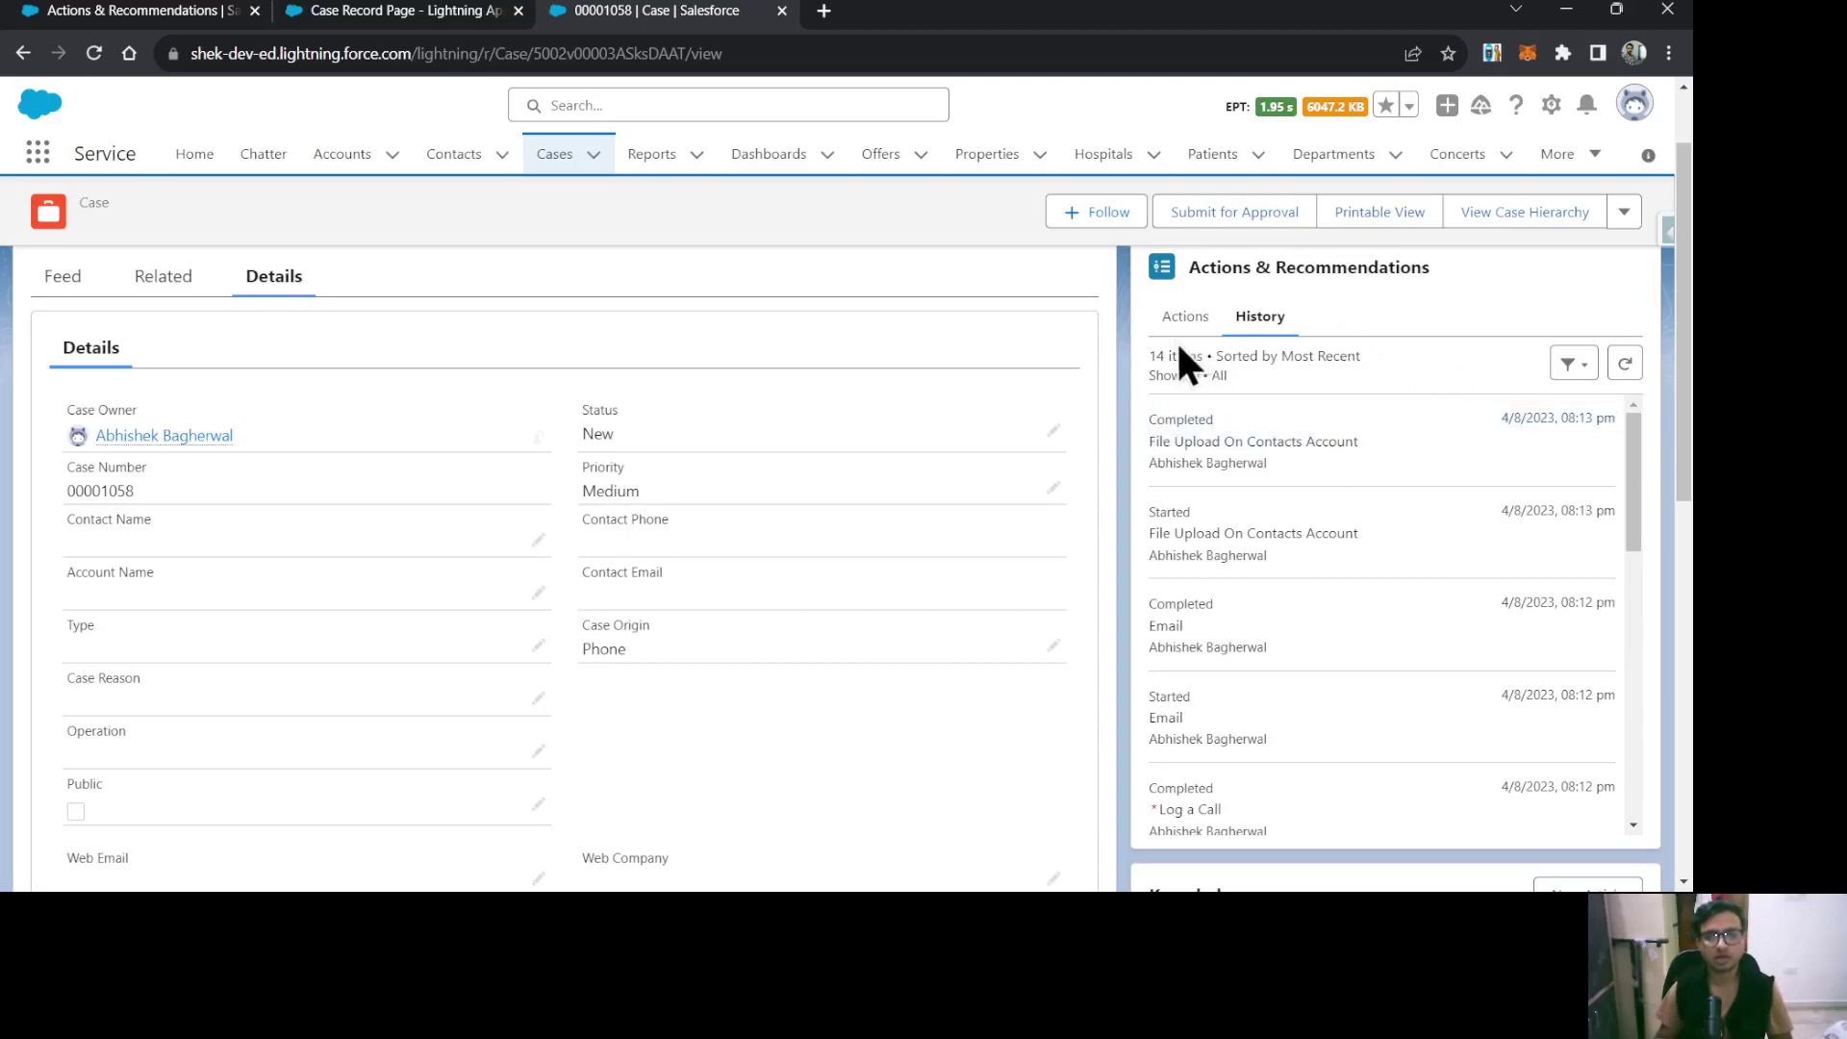
{"action": "left_click", "coordinate": [1185, 320]}
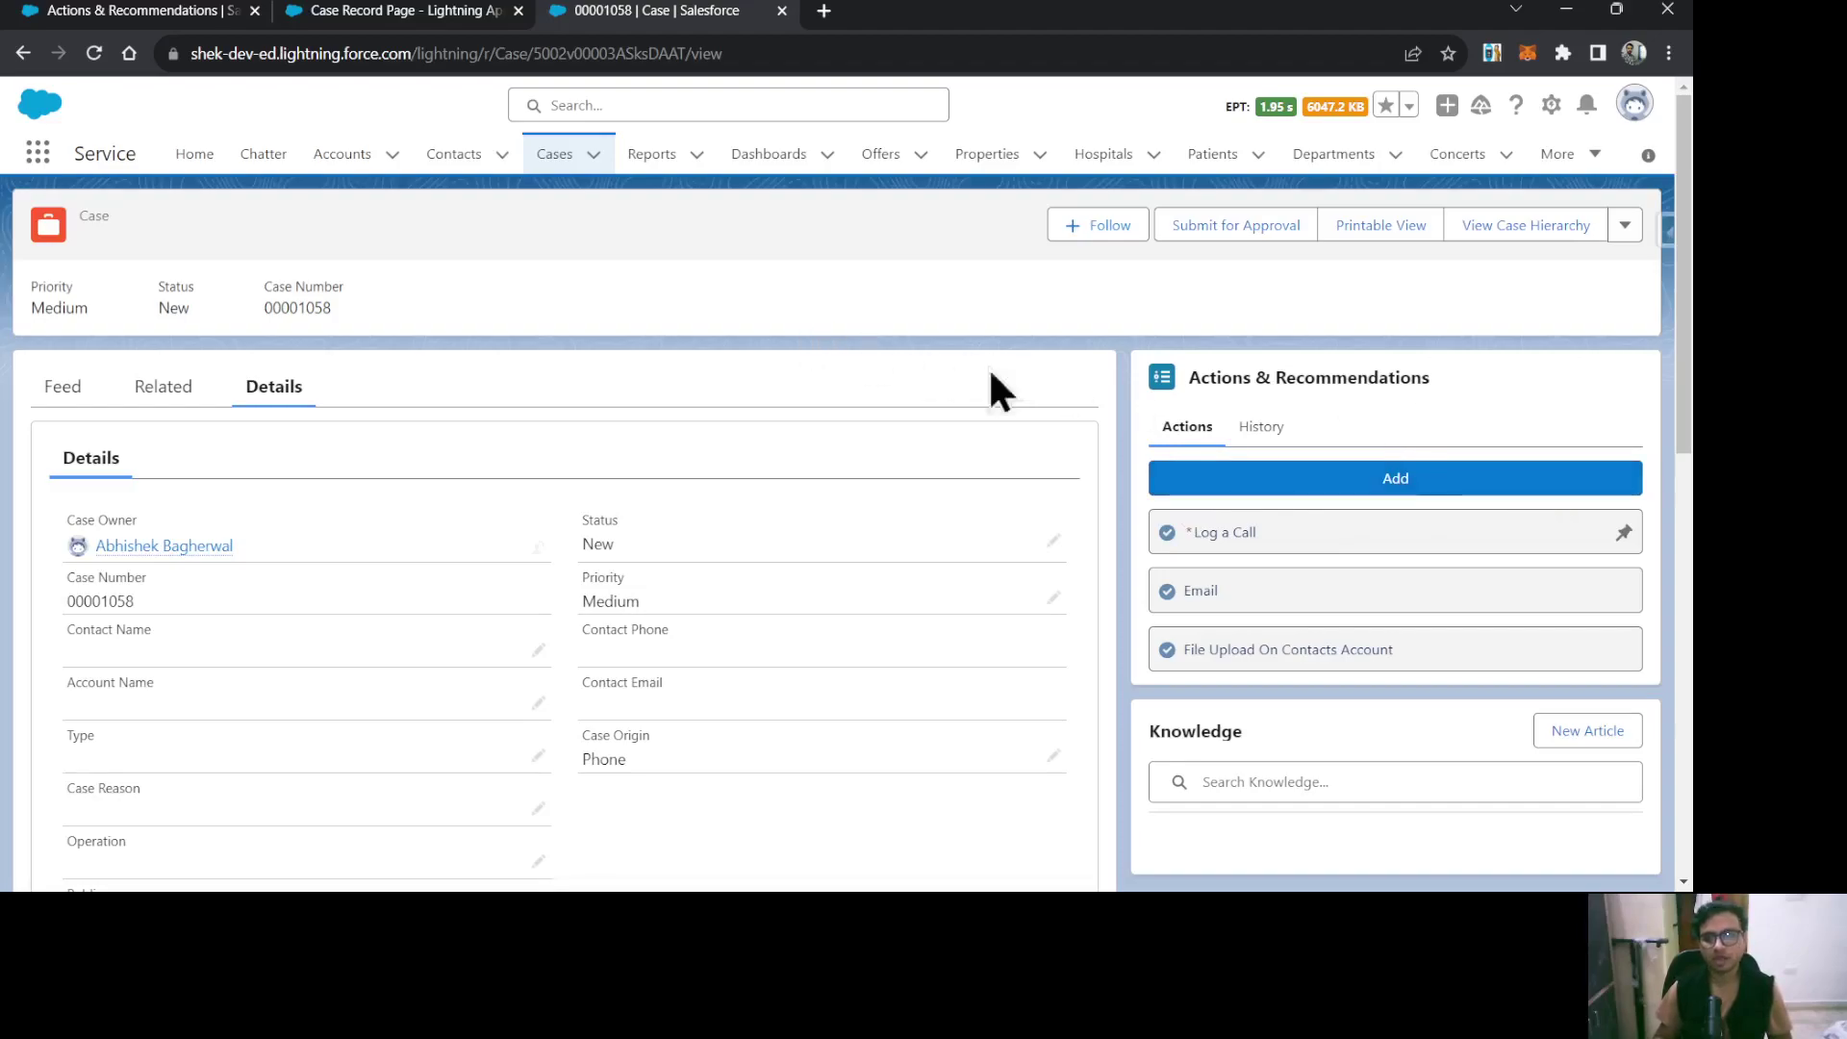
{"action": "left_click", "coordinate": [1262, 426]}
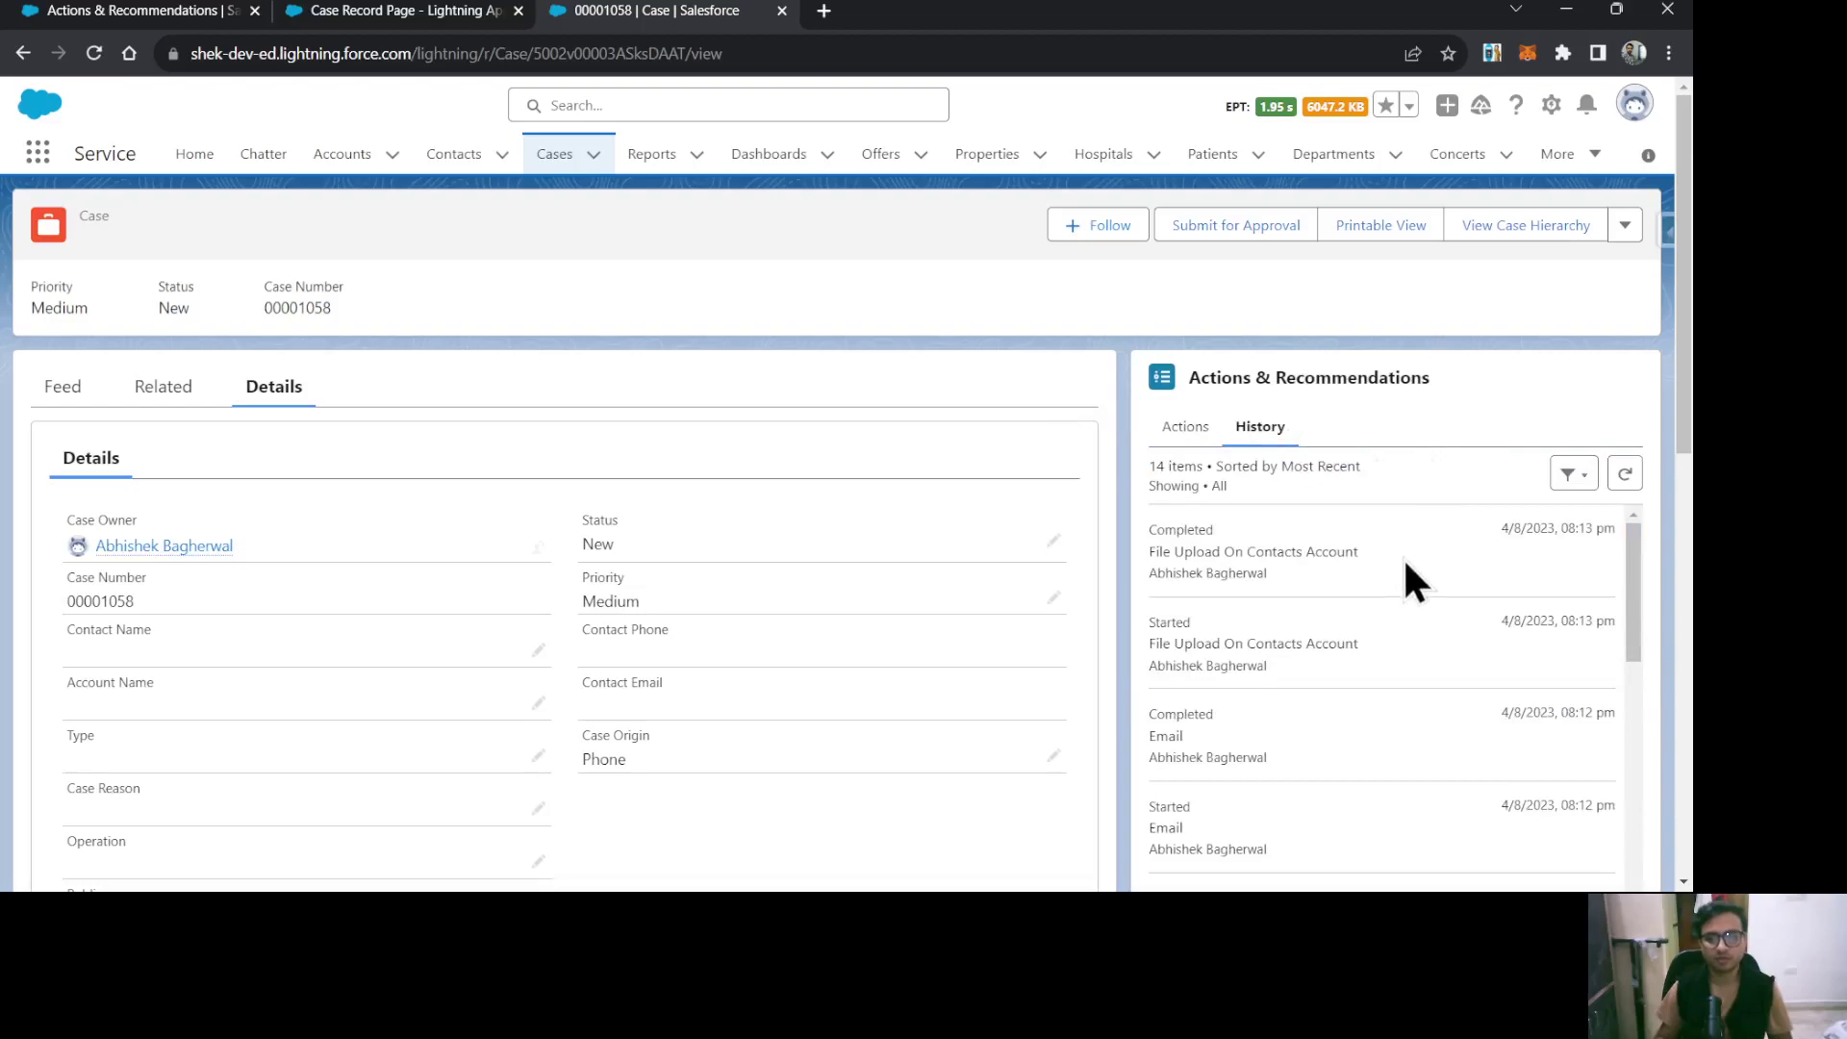
{"action": "left_click", "coordinate": [1175, 429]}
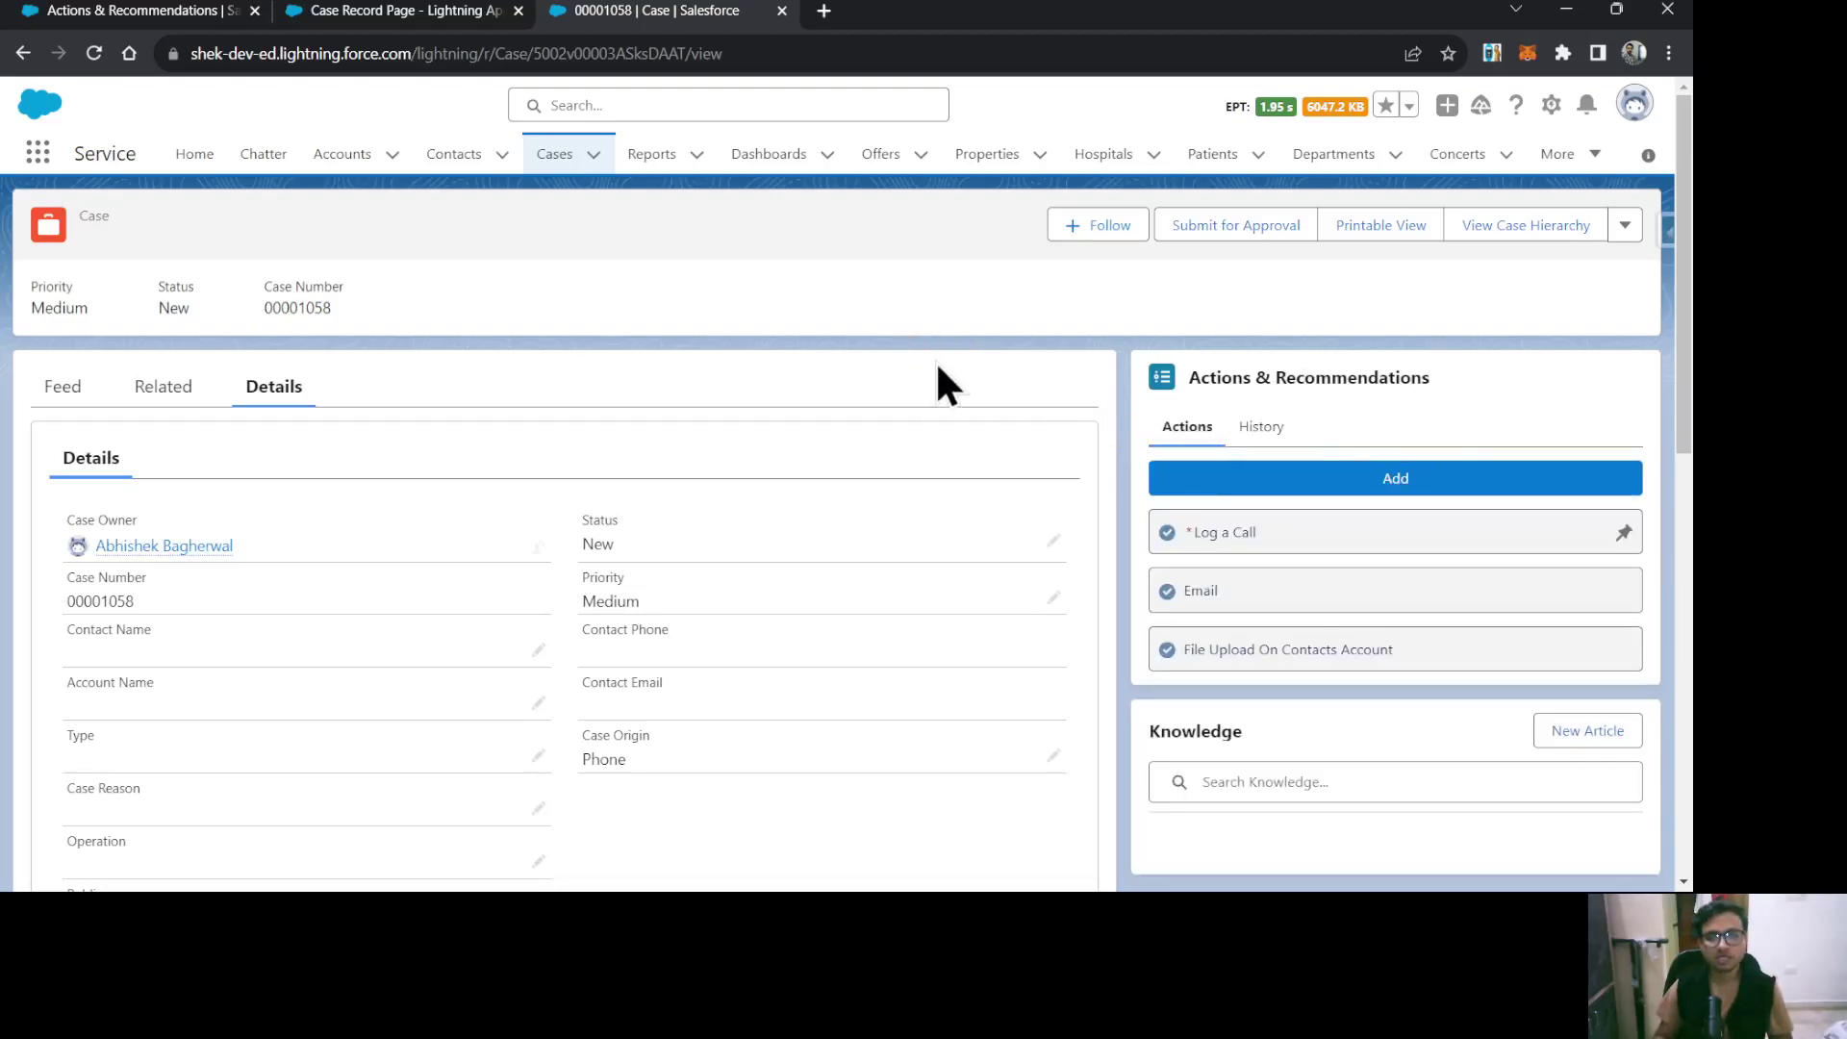